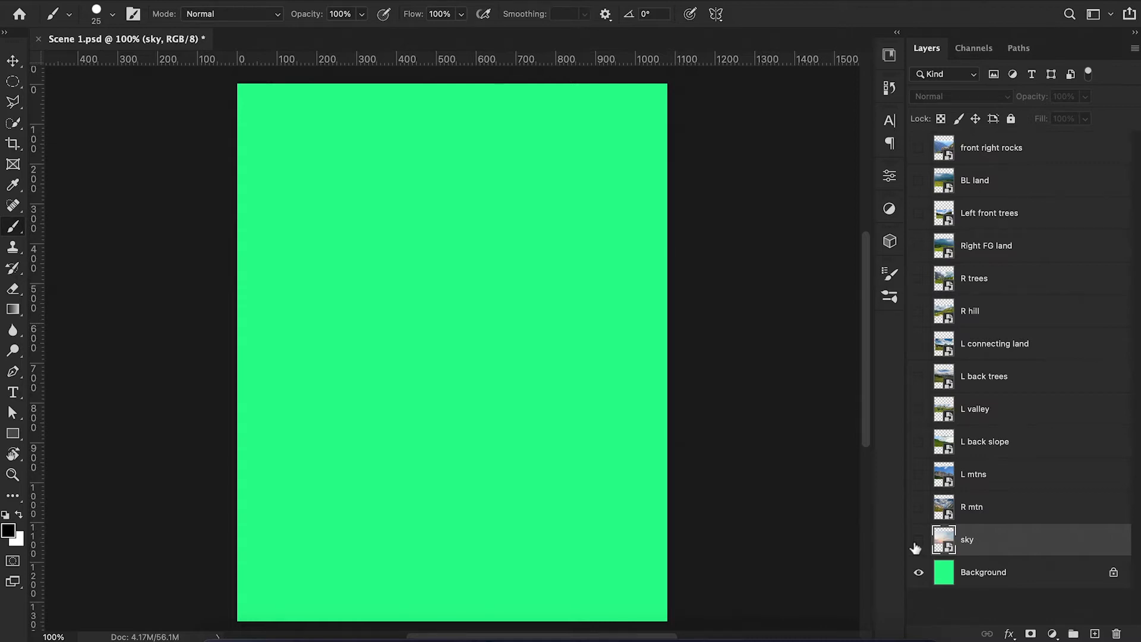
# Preview the landscape layers by showing each one from sky up to front right rocks, and hide them all again.
pyautogui.click(919, 541)
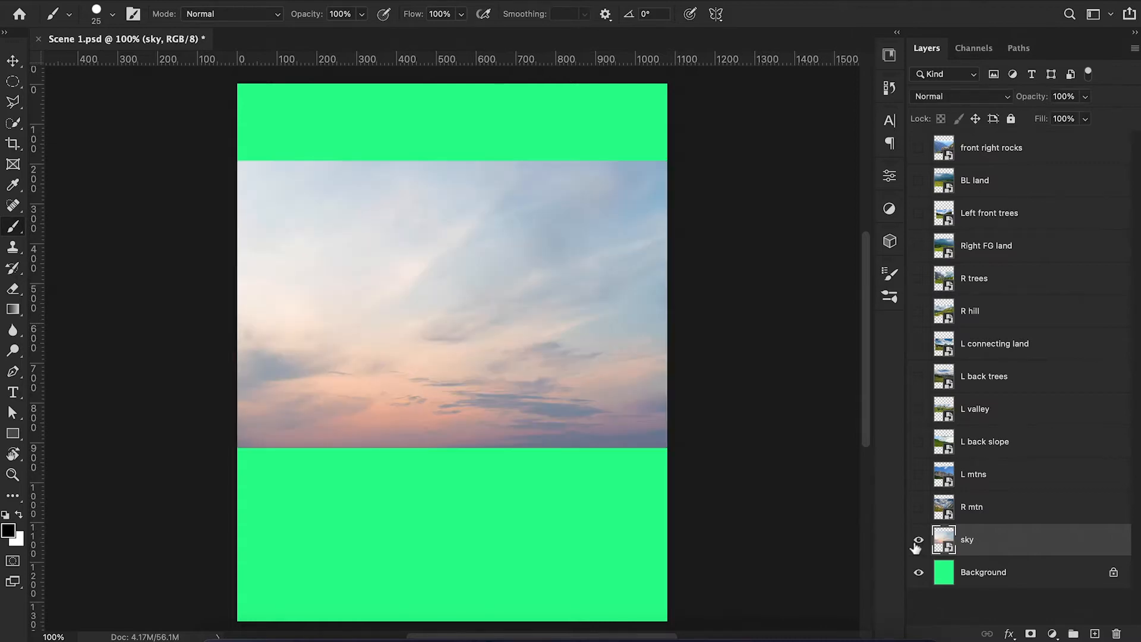
pyautogui.click(919, 508)
pyautogui.click(919, 476)
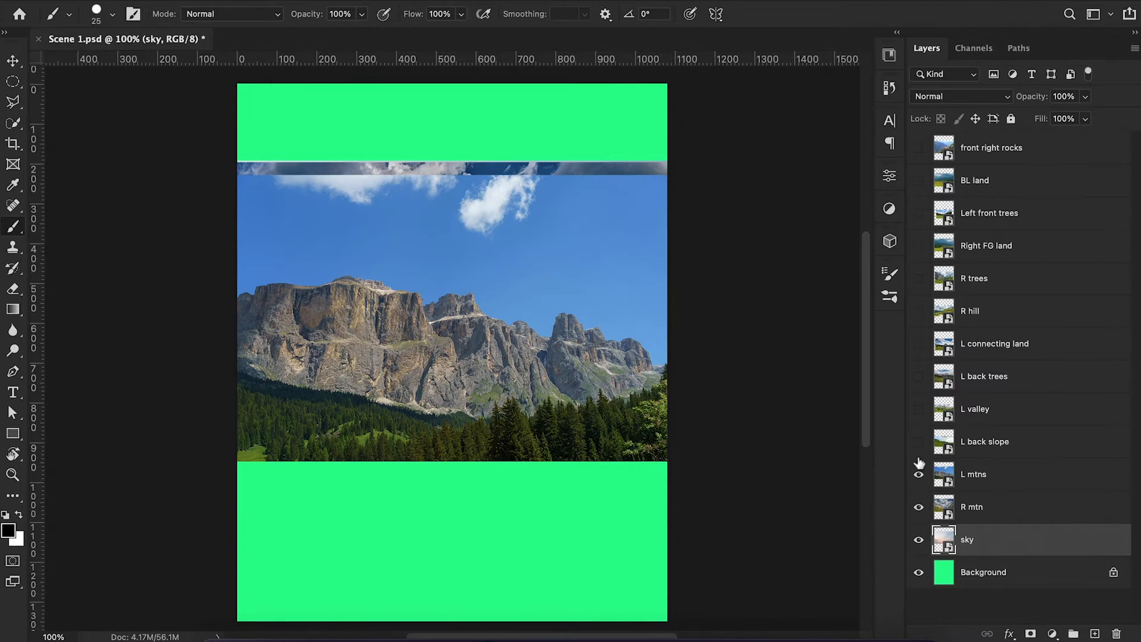
pyautogui.click(919, 410)
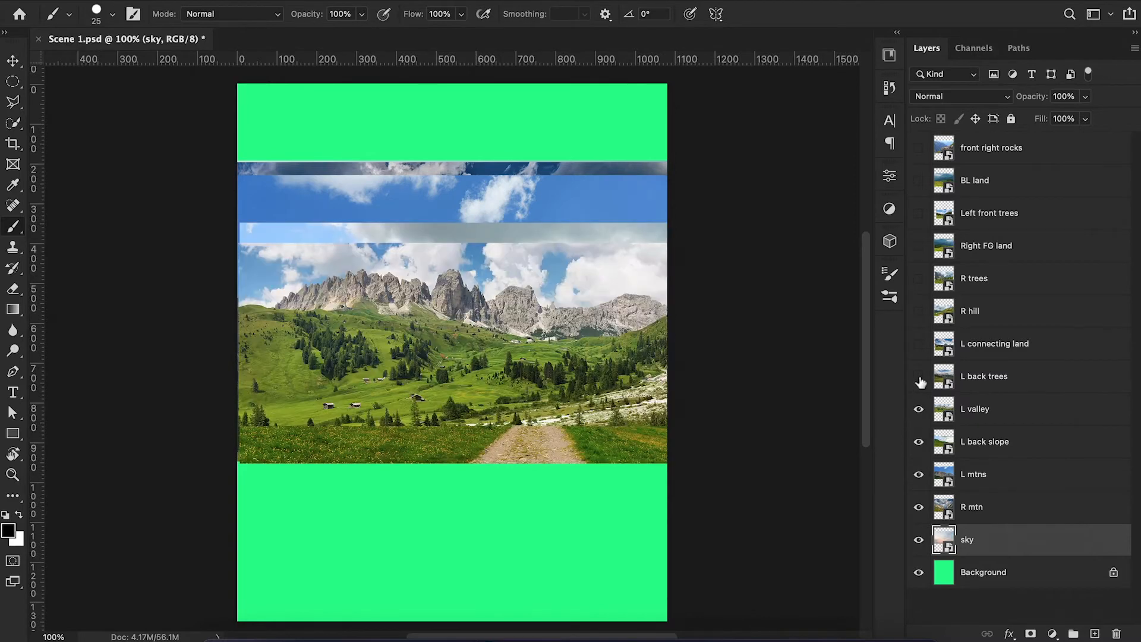
pyautogui.click(919, 378)
pyautogui.click(919, 346)
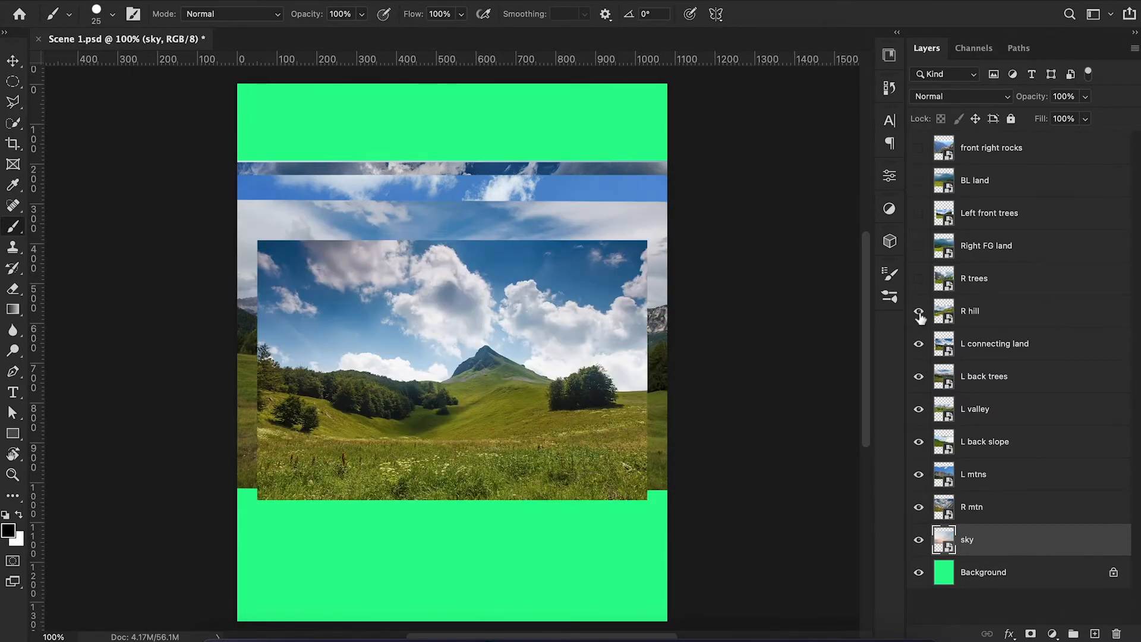
pyautogui.click(919, 312)
pyautogui.click(919, 280)
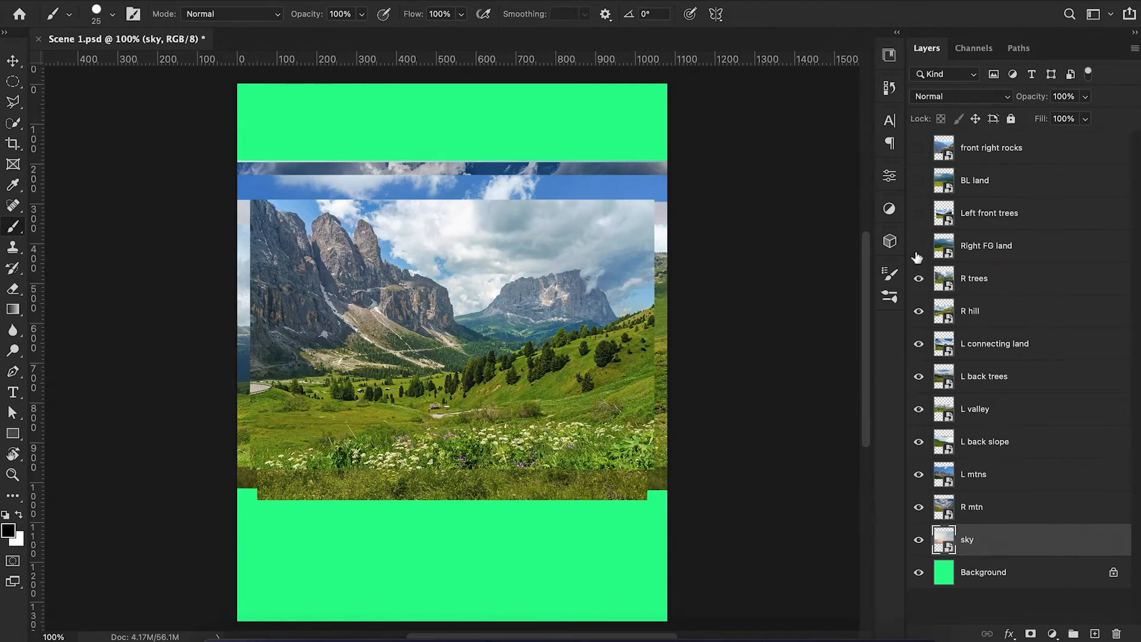
pyautogui.click(918, 247)
pyautogui.click(919, 215)
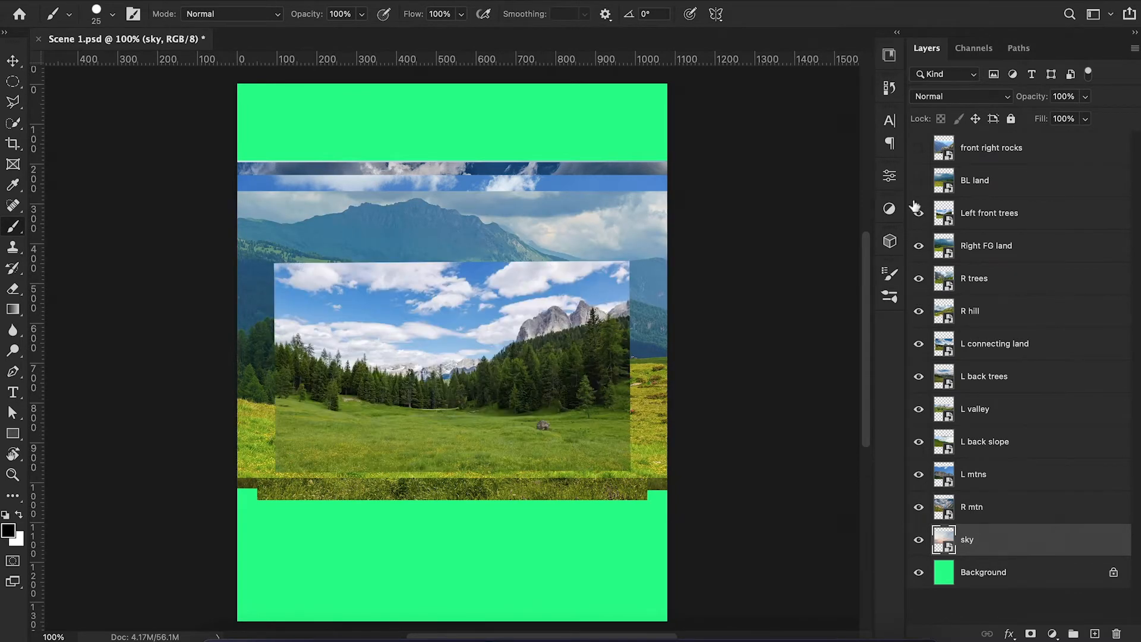
pyautogui.click(918, 181)
pyautogui.click(918, 148)
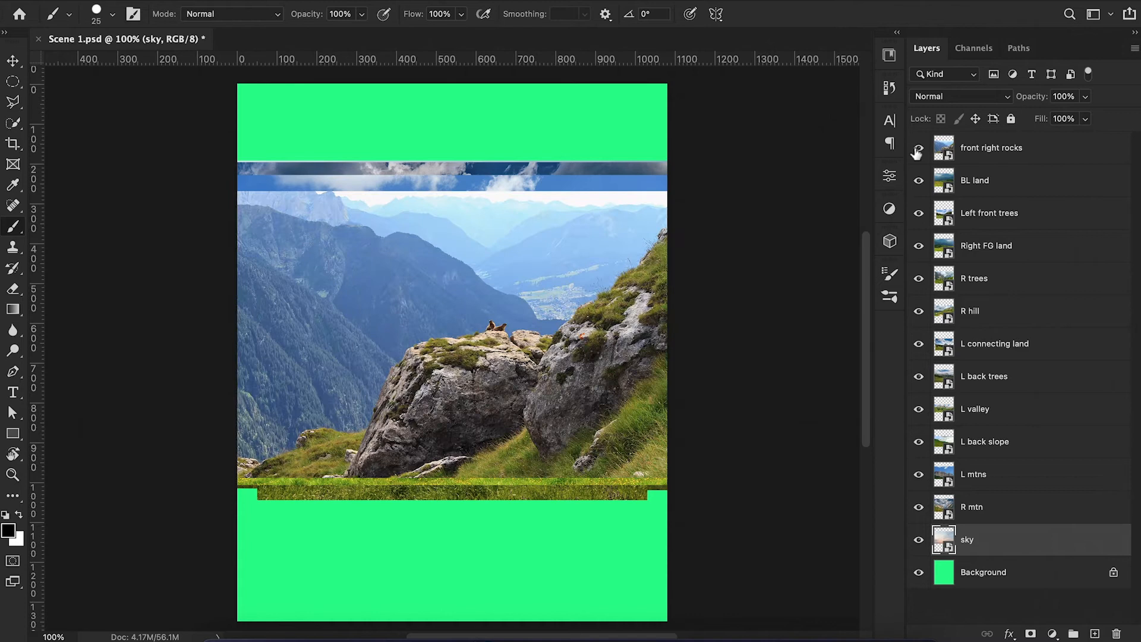
pyautogui.moveTo(919, 149); pyautogui.dragTo(907, 241)
pyautogui.click(919, 539)
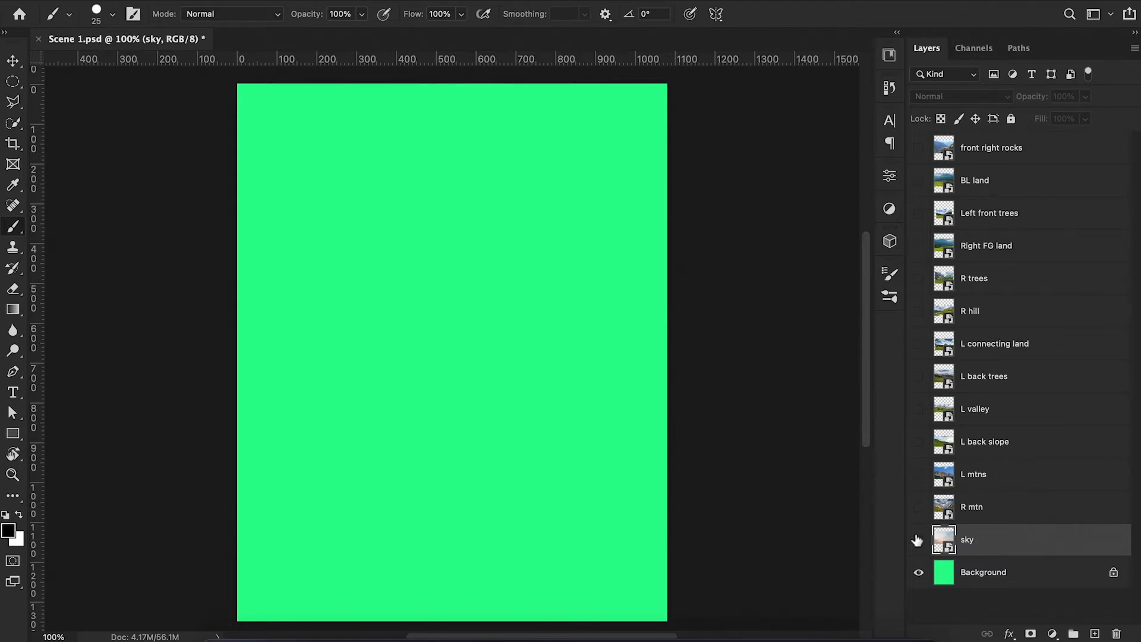
# Show the BL land layer, scale it to 9%, and centre it along the canvas's bottom edge.
pyautogui.click(919, 181)
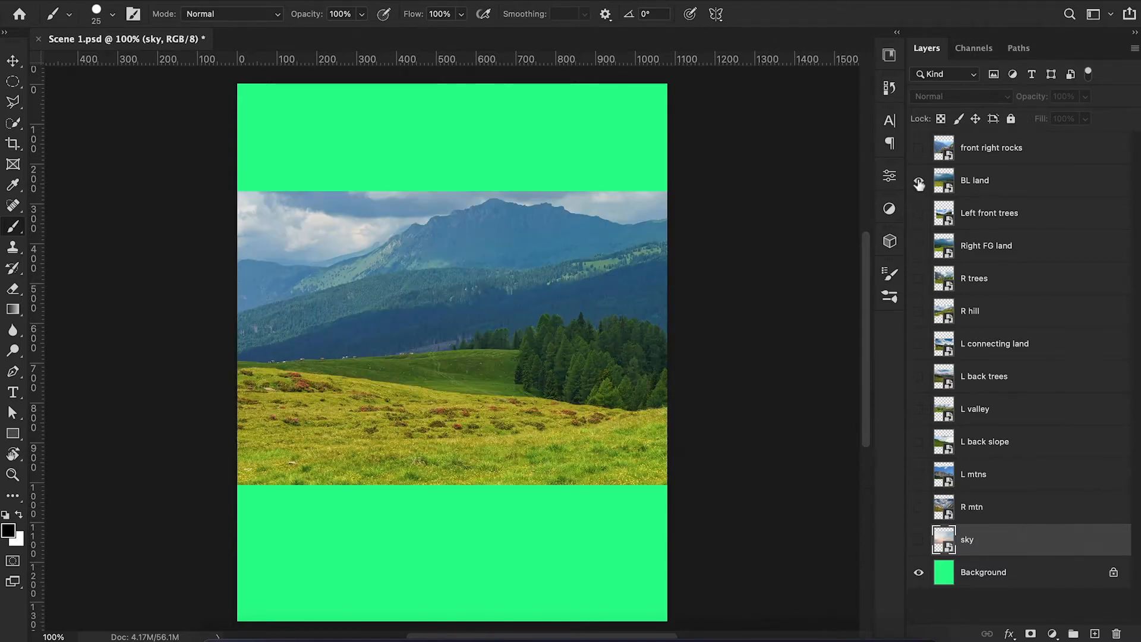
pyautogui.click(979, 186)
pyautogui.hotkey('ctrl', 't')
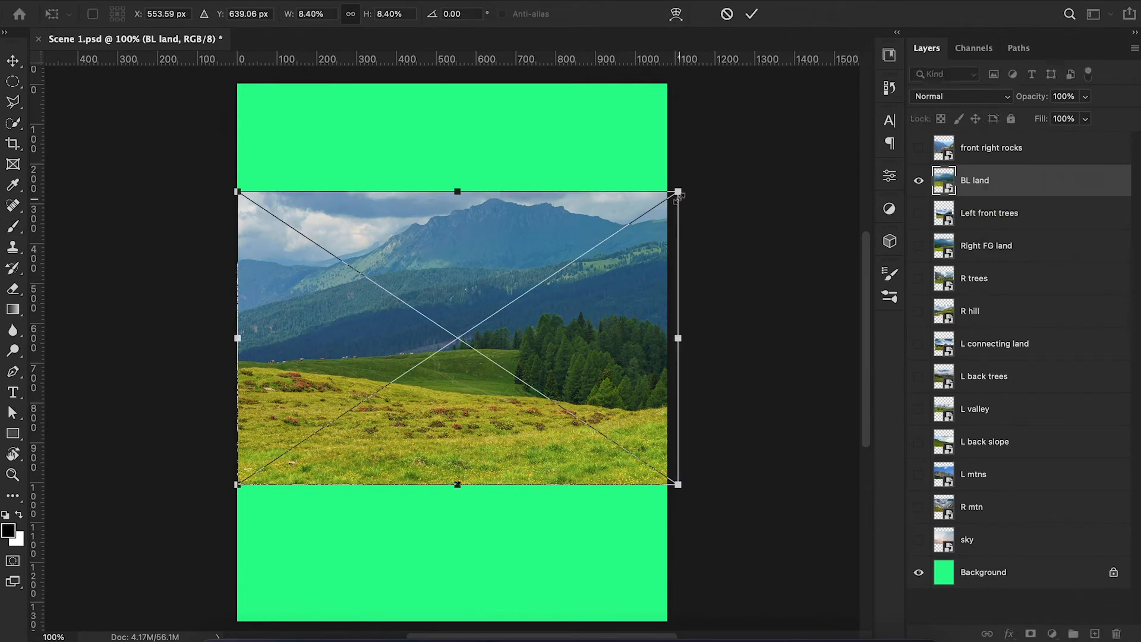
pyautogui.moveTo(602, 288); pyautogui.dragTo(582, 395)
pyautogui.moveTo(659, 299); pyautogui.dragTo(692, 279)
pyautogui.moveTo(624, 375); pyautogui.dragTo(623, 391)
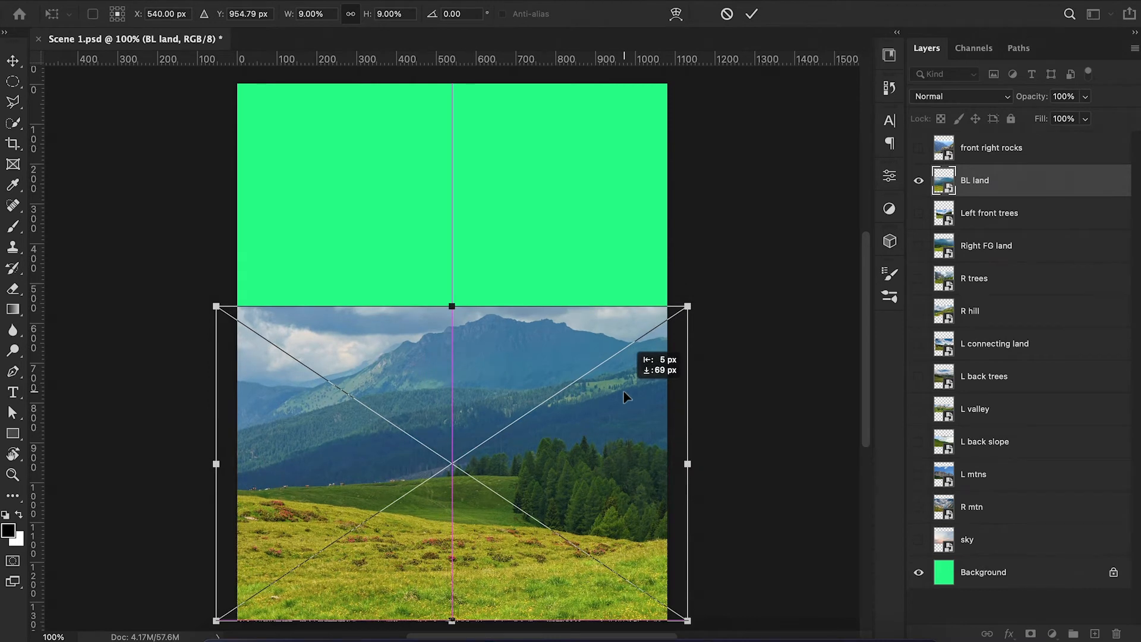
pyautogui.scroll(-3, 623, 391)
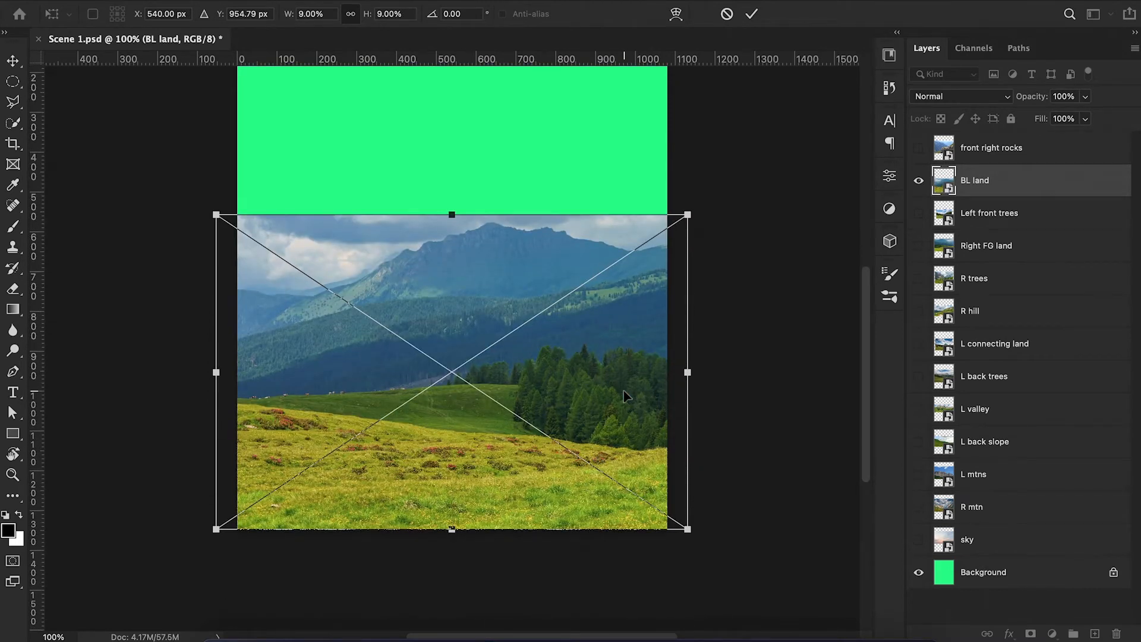
pyautogui.press('Return')
# Add a layer mask to BL land and trace a closed Pen path along the yellow meadow's ridge and around the scenery above.
pyautogui.press('b')
pyautogui.click(1031, 633)
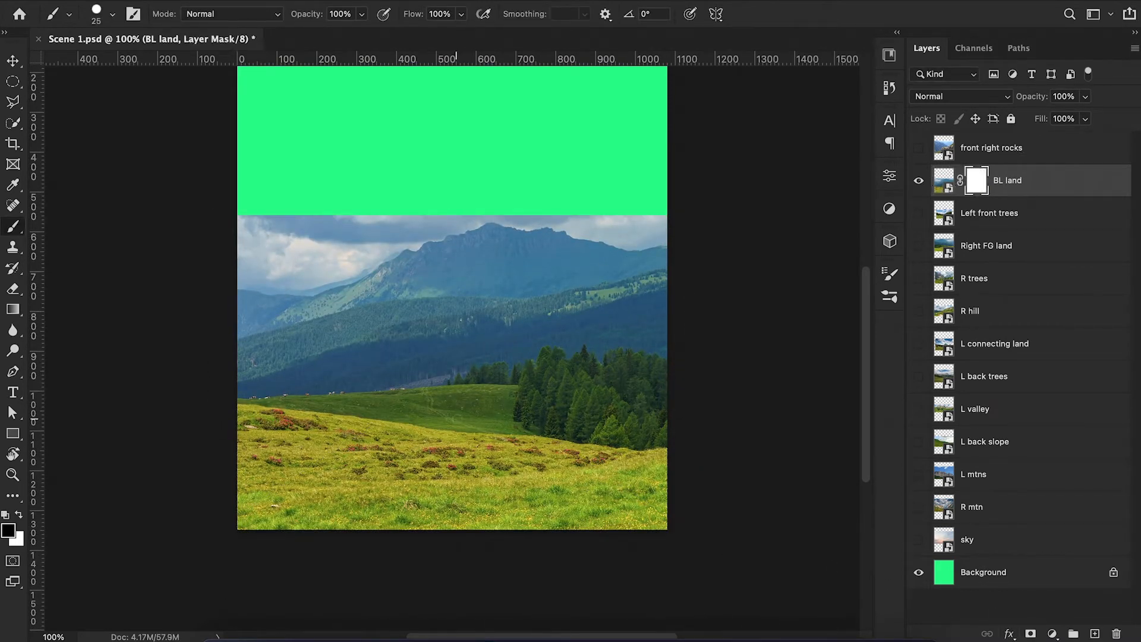
pyautogui.press('p')
pyautogui.press('super+equal')
pyautogui.click(353, 302)
pyautogui.click(498, 318)
pyautogui.click(560, 326)
pyautogui.moveTo(771, 356)
pyautogui.mouseDown()
pyautogui.moveTo(785, 359)
pyautogui.moveTo(705, 352)
pyautogui.moveTo(726, 351)
pyautogui.mouseUp()
pyautogui.click(780, 354)
pyautogui.moveTo(821, 357); pyautogui.dragTo(719, 343)
pyautogui.moveTo(714, 341)
pyautogui.mouseDown()
pyautogui.moveTo(825, 358)
pyautogui.moveTo(812, 361)
pyautogui.mouseUp()
pyautogui.hscroll(5, 828, 369)
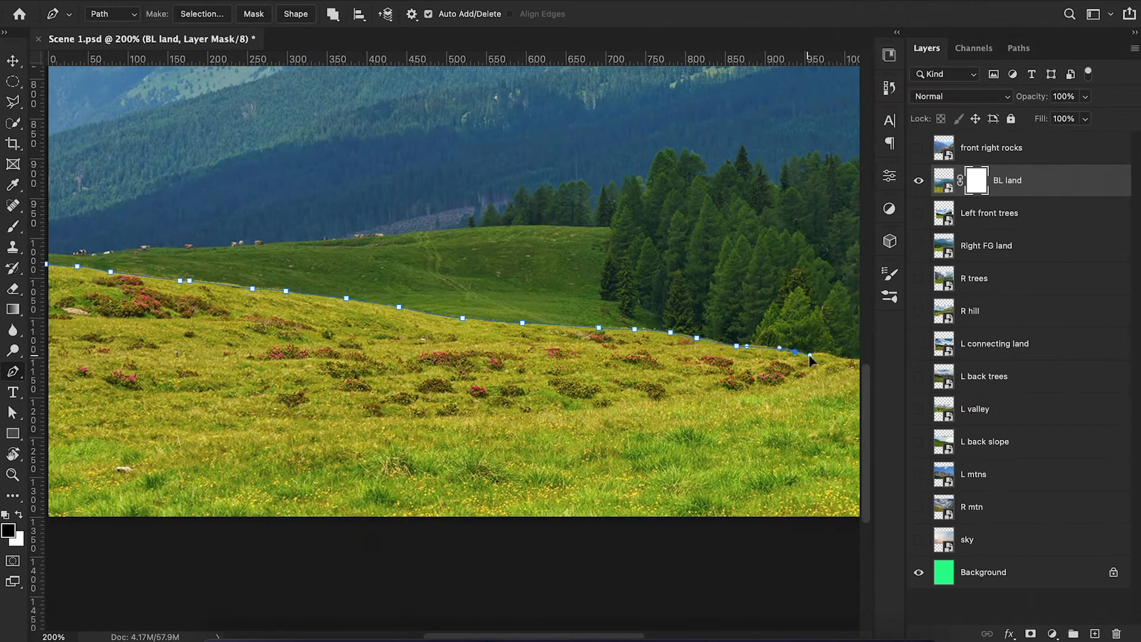
pyautogui.click(846, 359)
pyautogui.hscroll(9, 838, 360)
pyautogui.moveTo(739, 342); pyautogui.dragTo(748, 346)
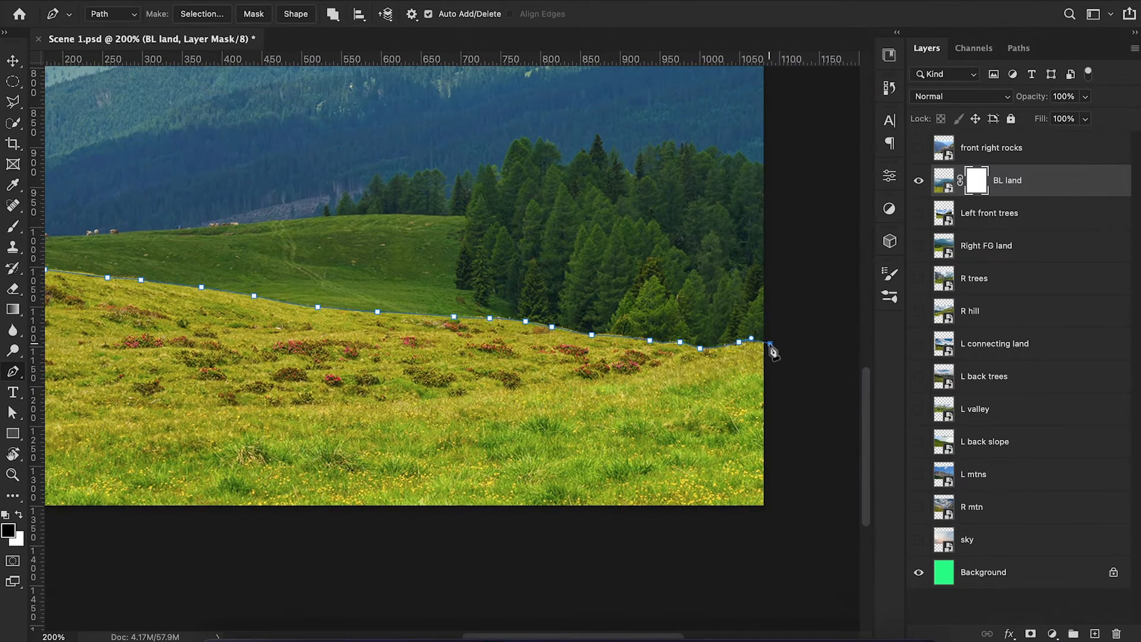
pyautogui.scroll(10, 772, 351)
pyautogui.hscroll(-15, 773, 352)
pyautogui.scroll(-5, 738, 390)
pyautogui.hscroll(8, 739, 390)
# Convert the path to a selection and fill it with black on the BL land mask, leaving only the yellow meadow, and deselect.
pyautogui.rightClick(608, 508)
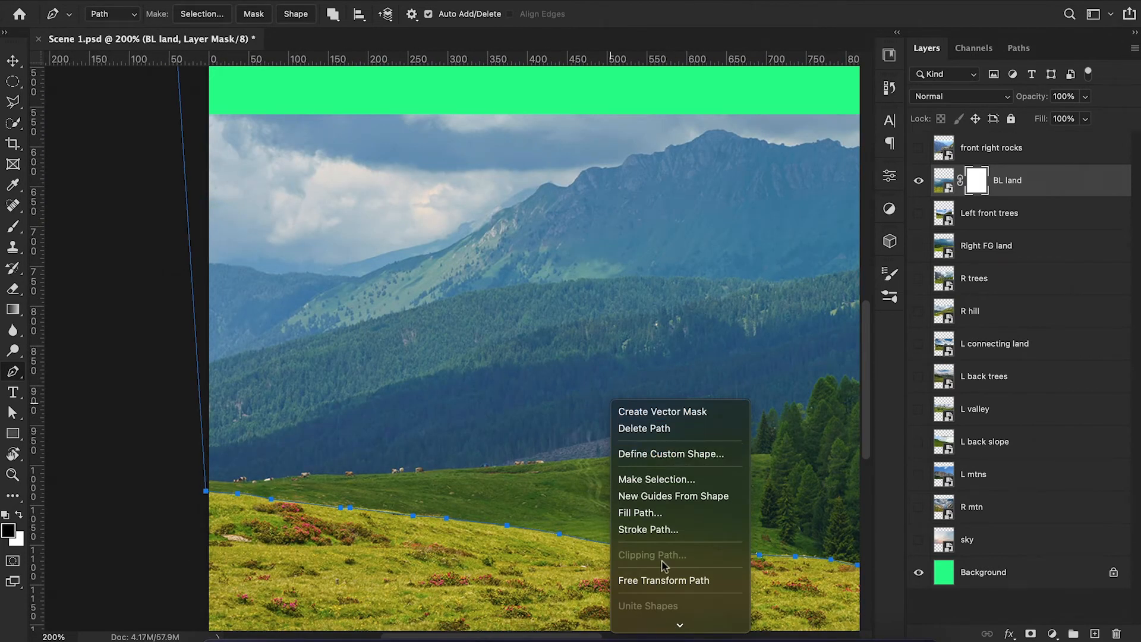
pyautogui.click(656, 479)
pyautogui.click(674, 218)
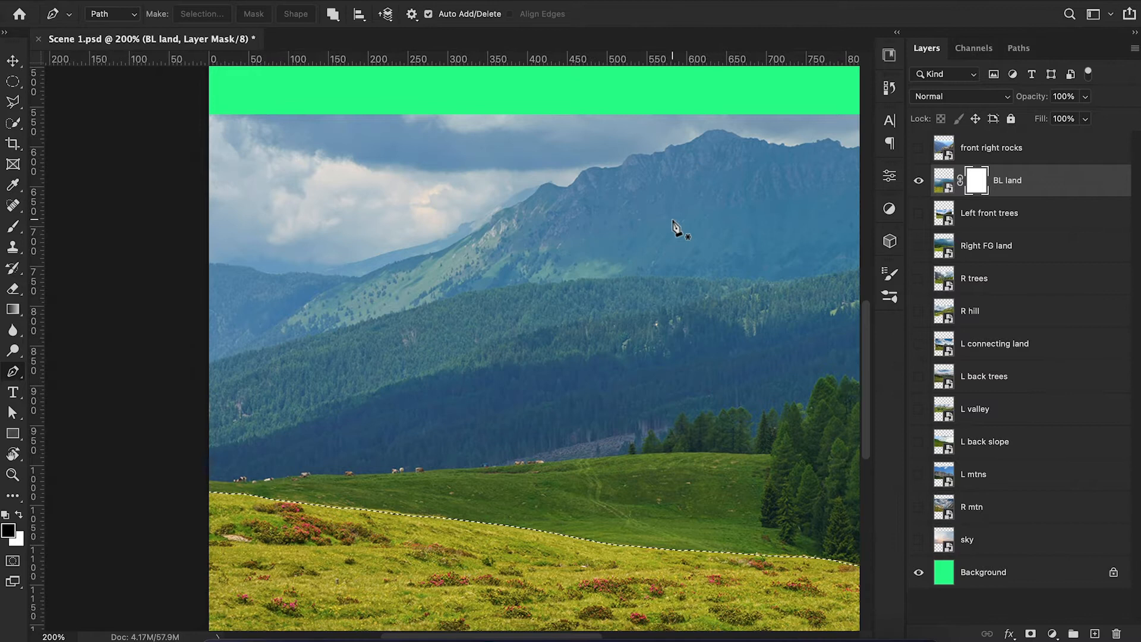
pyautogui.hotkey('alt', 'BackSpace')
pyautogui.hotkey('ctrl', '-')
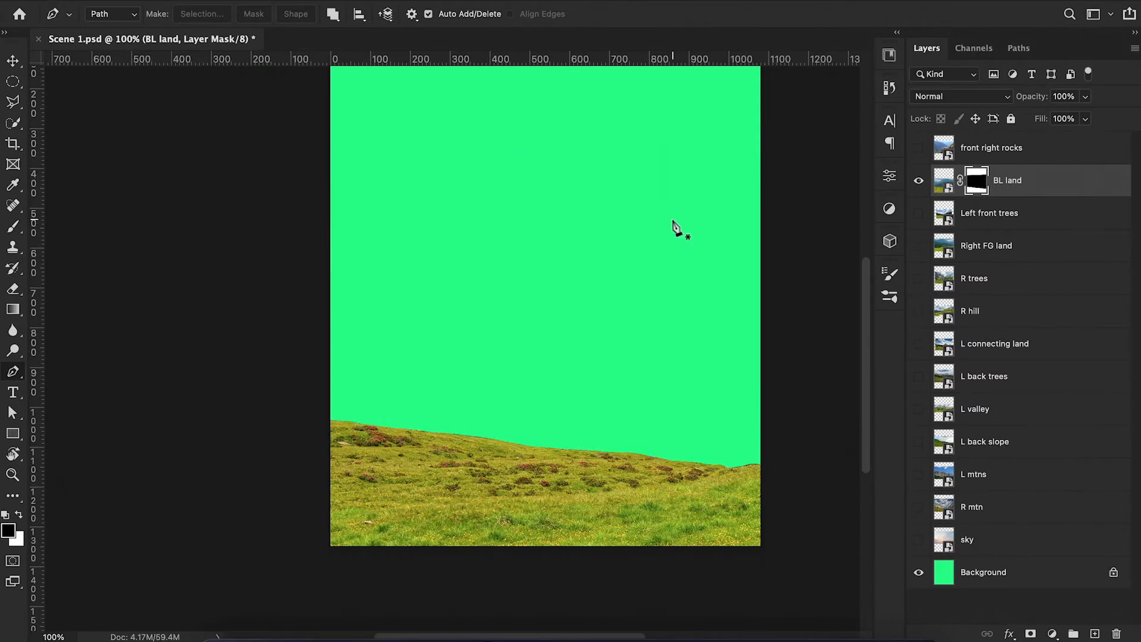
pyautogui.hotkey('ctrl', 'd')
pyautogui.scroll(-2, 676, 229)
pyautogui.hscroll(3, 677, 229)
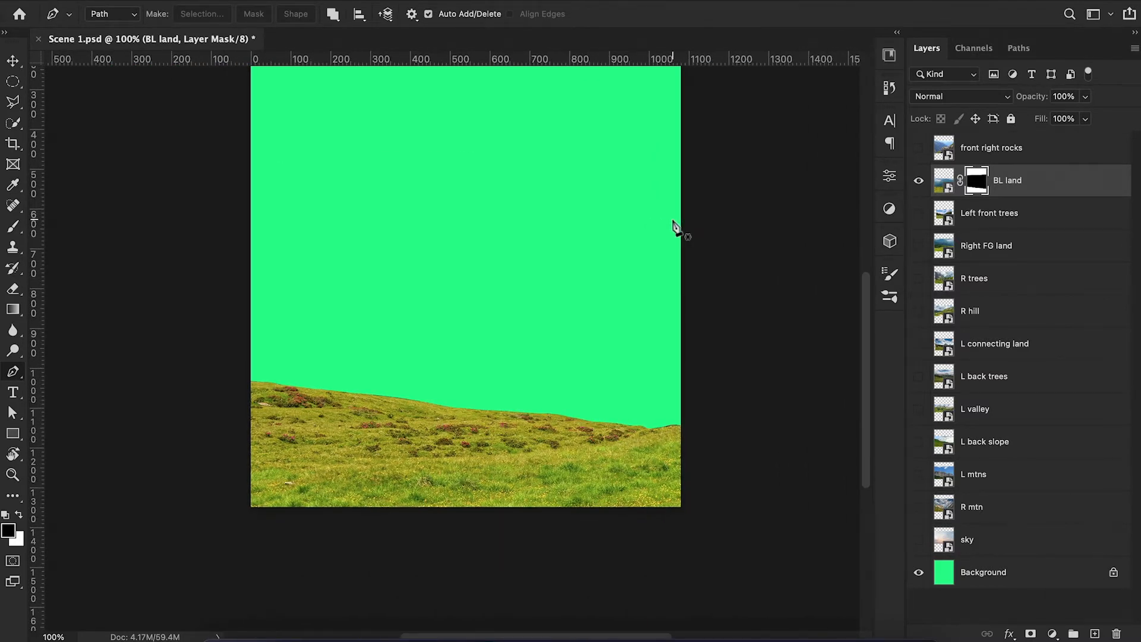
# Show the front right rocks layer and move it straight down to the canvas's bottom edge.
pyautogui.click(919, 148)
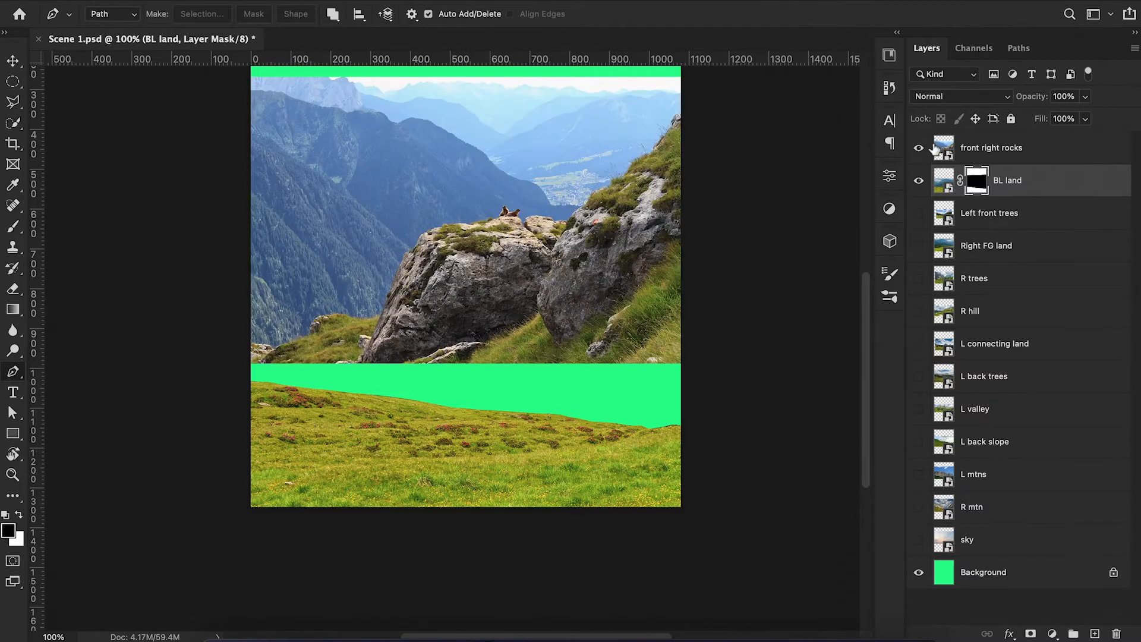
pyautogui.click(945, 149)
pyautogui.hotkey('ctrl', 't')
pyautogui.moveTo(642, 219); pyautogui.dragTo(644, 359)
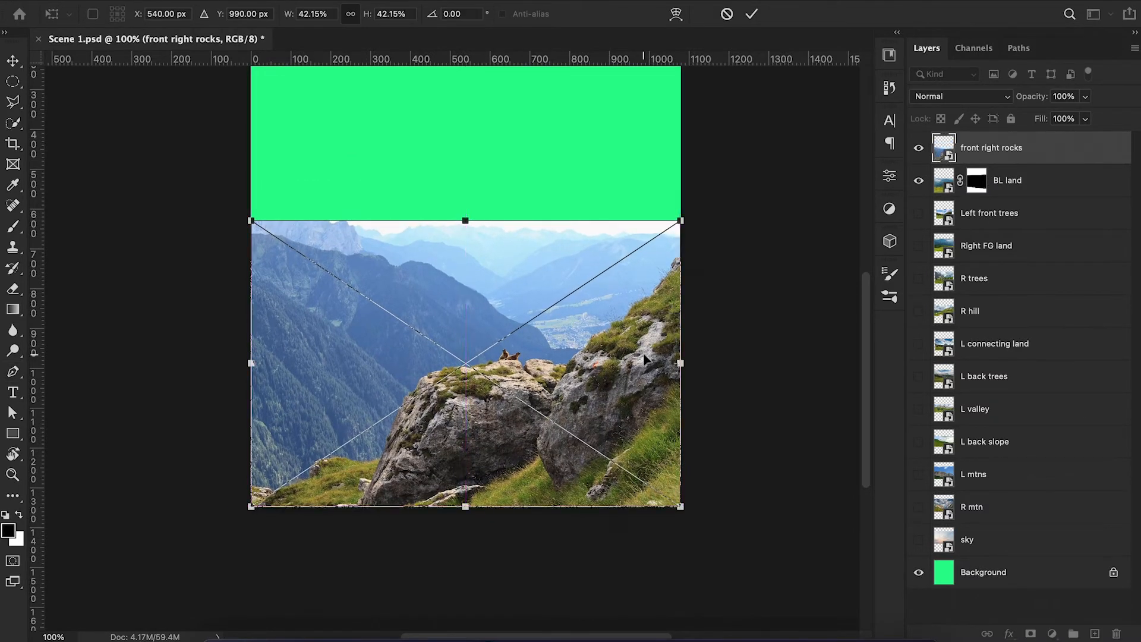
pyautogui.press('Return')
# Trace a Pen path on front right rocks from the lower-left stones along the grassy bank and up the big boulder's left side.
pyautogui.press('p')
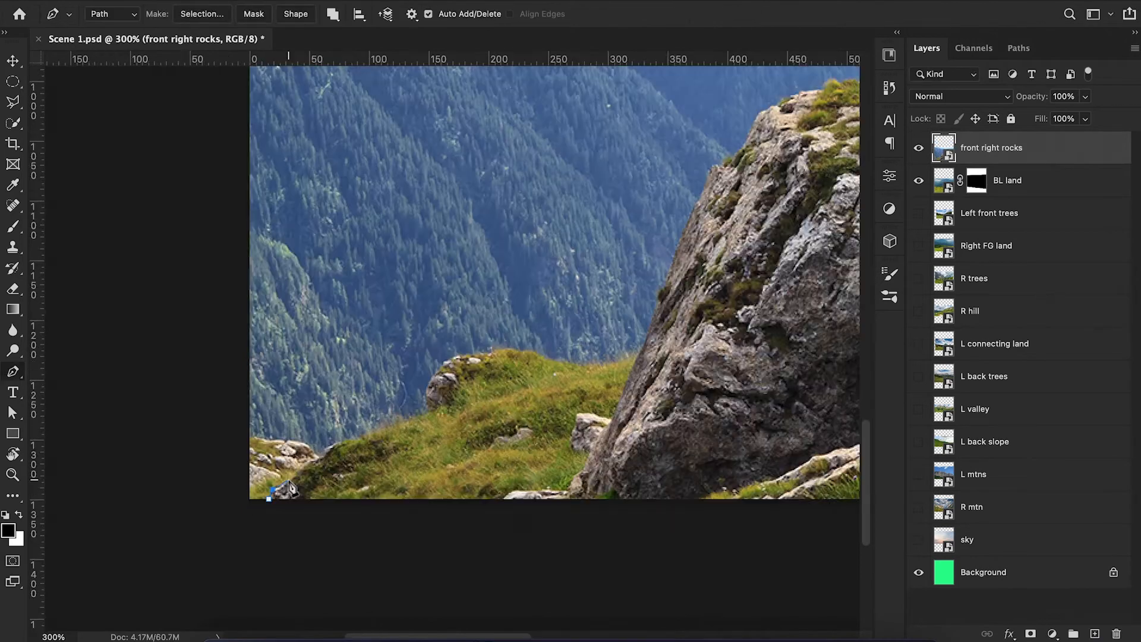
pyautogui.click(289, 480)
pyautogui.moveTo(316, 460); pyautogui.dragTo(327, 453)
pyautogui.click(326, 450)
pyautogui.moveTo(338, 444); pyautogui.dragTo(347, 444)
pyautogui.click(448, 360)
pyautogui.click(478, 355)
pyautogui.click(494, 353)
pyautogui.click(521, 351)
pyautogui.click(546, 359)
pyautogui.click(572, 366)
pyautogui.click(600, 365)
pyautogui.click(641, 352)
pyautogui.click(658, 303)
pyautogui.click(666, 285)
pyautogui.click(685, 227)
pyautogui.click(696, 205)
pyautogui.click(702, 197)
pyautogui.click(711, 174)
pyautogui.click(706, 165)
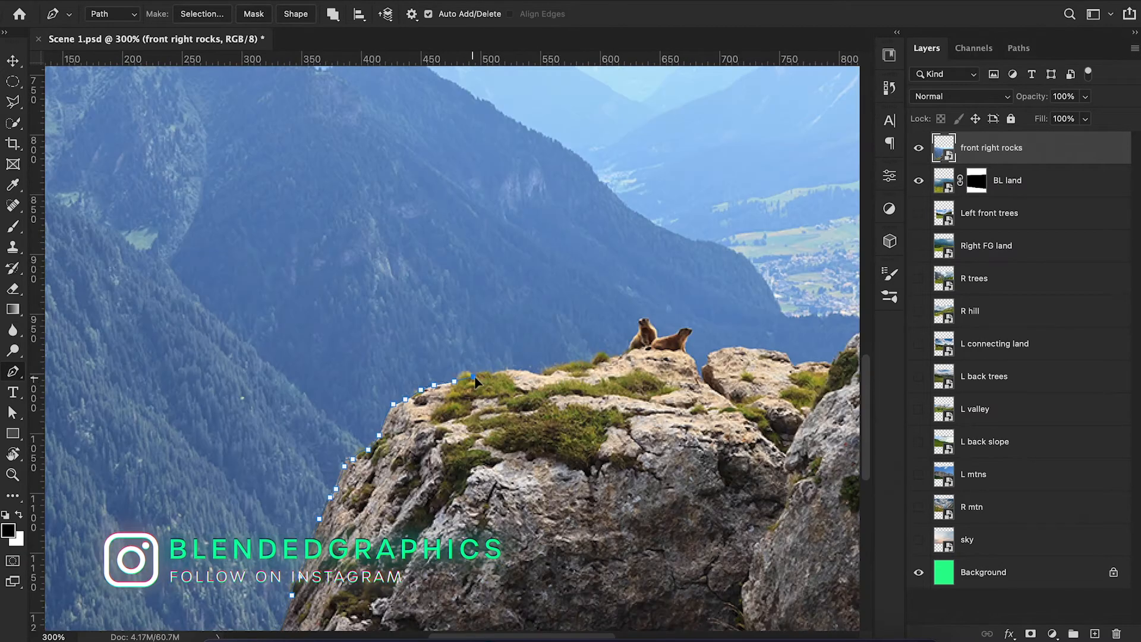
# Continue the path across the top of the big boulder, passing beneath the marmots to the rocks behind it.
pyautogui.click(489, 375)
pyautogui.click(539, 375)
pyautogui.click(549, 370)
pyautogui.click(576, 360)
pyautogui.click(586, 361)
pyautogui.click(608, 360)
pyautogui.click(622, 355)
pyautogui.click(637, 350)
pyautogui.click(659, 349)
pyautogui.click(676, 350)
pyautogui.click(692, 357)
pyautogui.click(696, 370)
pyautogui.click(832, 365)
# Extend the path up the grassy slope to the canvas's right edge and close it below the image.
pyautogui.moveTo(835, 366); pyautogui.dragTo(608, 469)
pyautogui.click(633, 436)
pyautogui.click(651, 420)
pyautogui.moveTo(673, 398); pyautogui.dragTo(677, 391)
pyautogui.moveTo(682, 378); pyautogui.dragTo(691, 375)
pyautogui.click(704, 368)
pyautogui.click(718, 363)
pyautogui.click(731, 371)
pyautogui.click(738, 354)
pyautogui.click(740, 344)
pyautogui.click(777, 332)
pyautogui.click(781, 320)
pyautogui.click(788, 318)
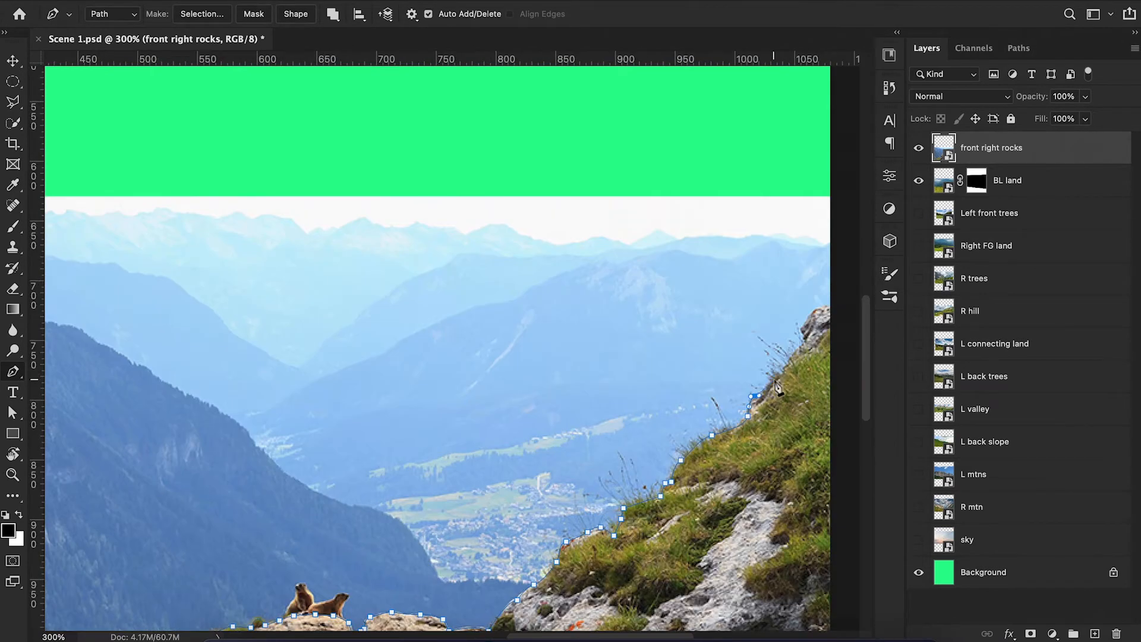
pyautogui.click(768, 383)
pyautogui.click(785, 373)
pyautogui.click(785, 366)
pyautogui.click(790, 362)
pyautogui.click(816, 311)
pyautogui.click(834, 312)
pyautogui.scroll(-10, 834, 314)
pyautogui.click(835, 391)
pyautogui.hscroll(-15, 835, 389)
pyautogui.click(803, 388)
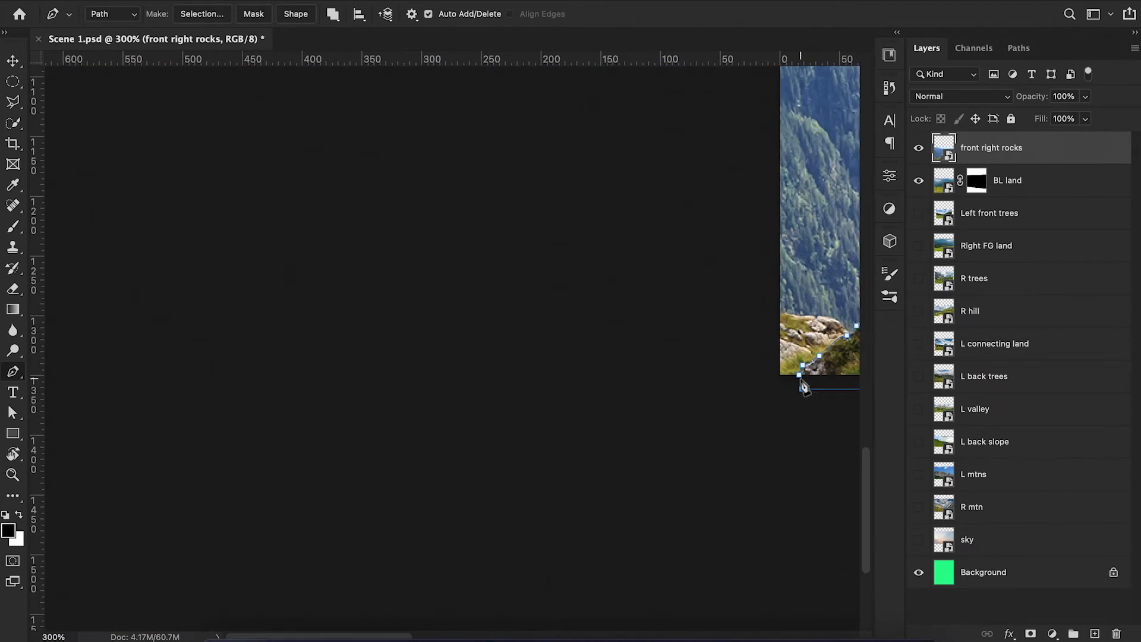
# Convert the rock path to a new anti-aliased selection with 0-pixel feather and mask the front right rocks layer to it.
pyautogui.hscroll(10, 772, 351)
pyautogui.rightClick(736, 306)
pyautogui.click(770, 383)
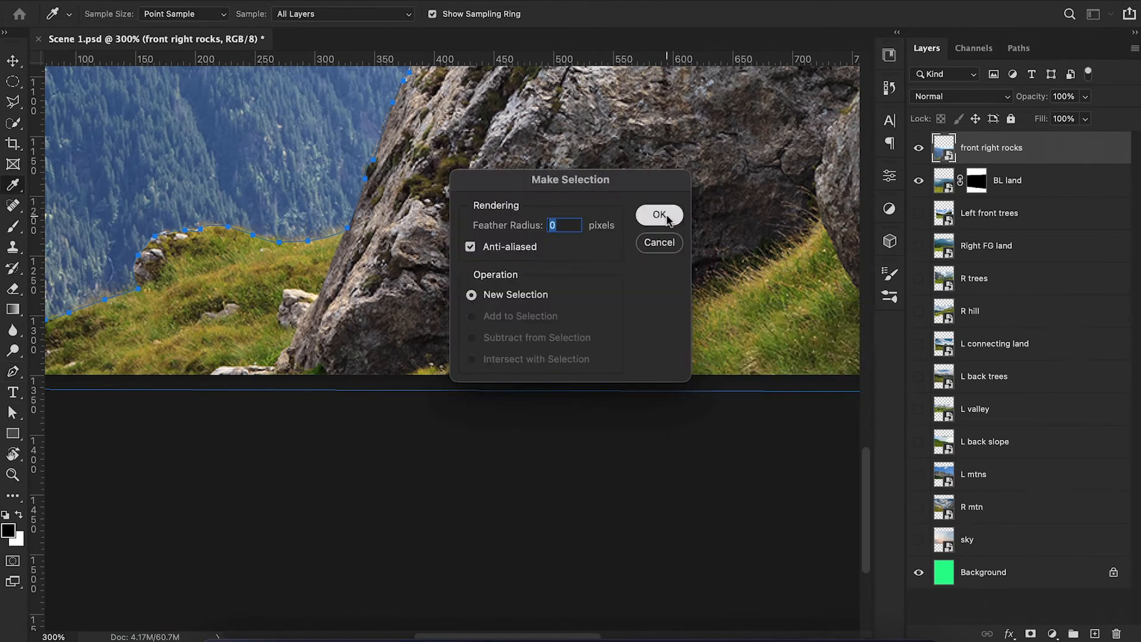
pyautogui.click(660, 214)
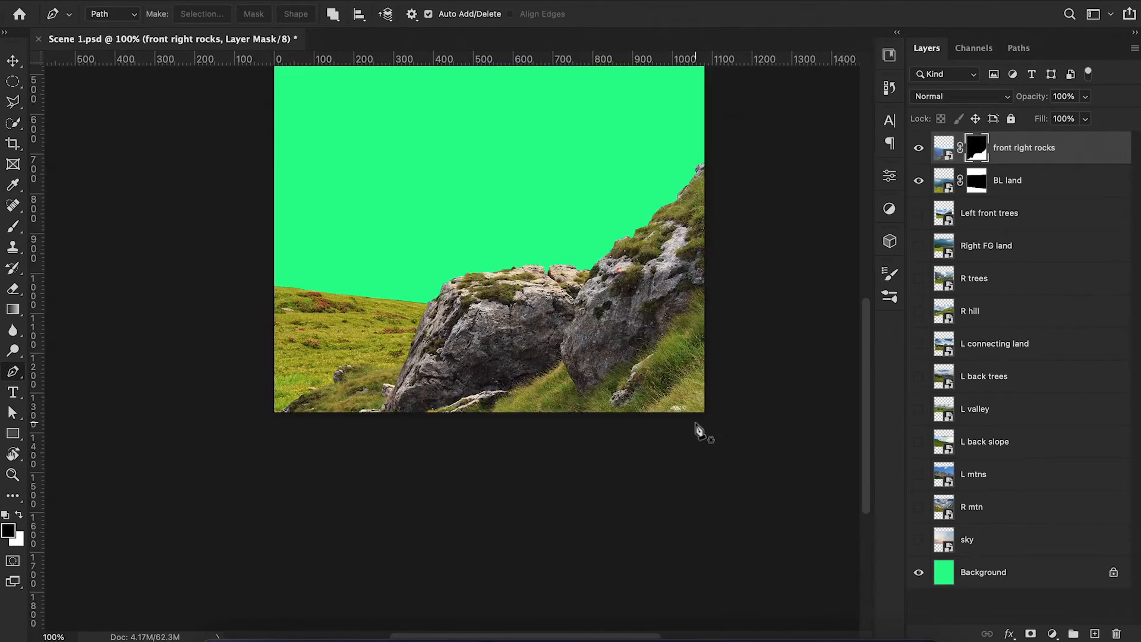
# Move the masked front right rocks about 133 px to the right, keeping them aligned to the canvas's bottom edge.
pyautogui.hscroll(5, 698, 428)
pyautogui.scroll(3, 698, 428)
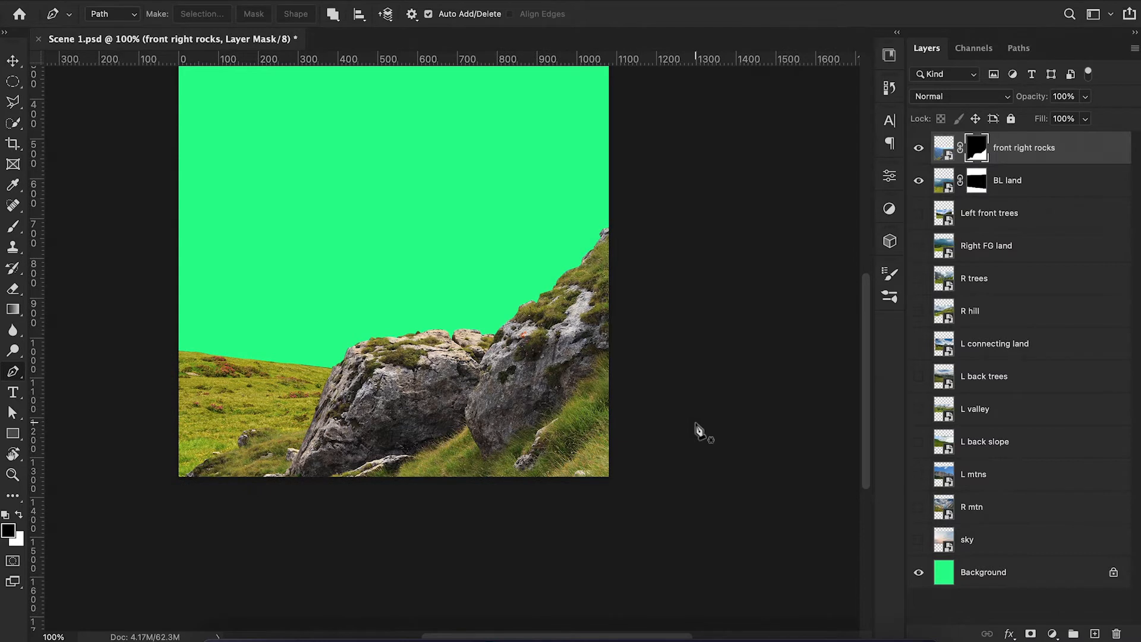
pyautogui.hotkey('ctrl', 't')
pyautogui.moveTo(489, 381); pyautogui.dragTo(542, 375)
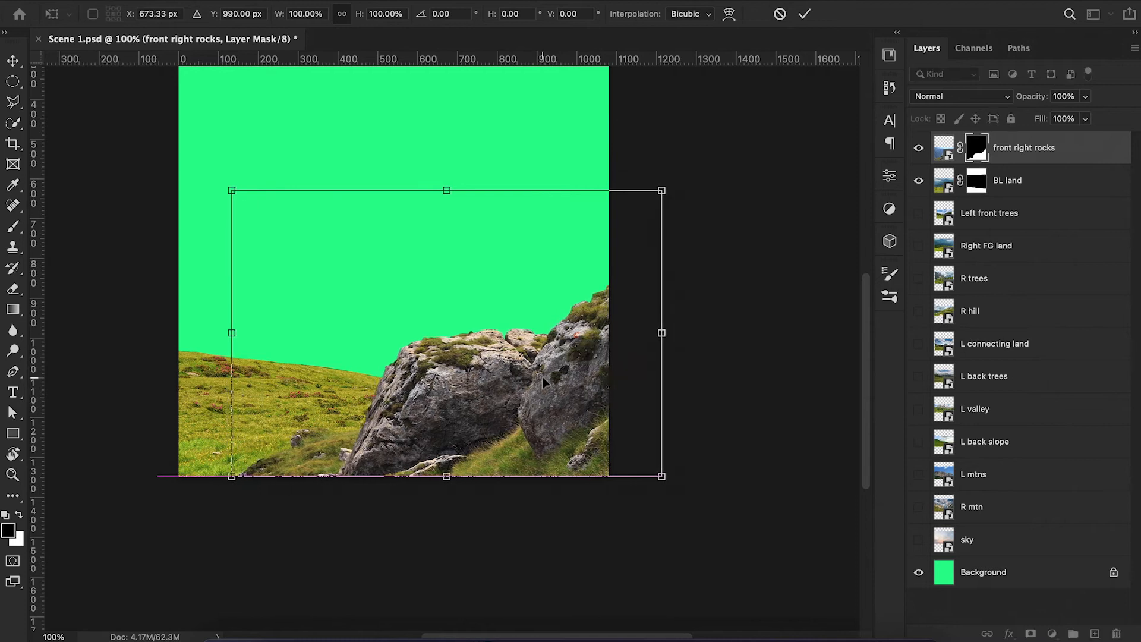
pyautogui.press('Return')
pyautogui.press('p')
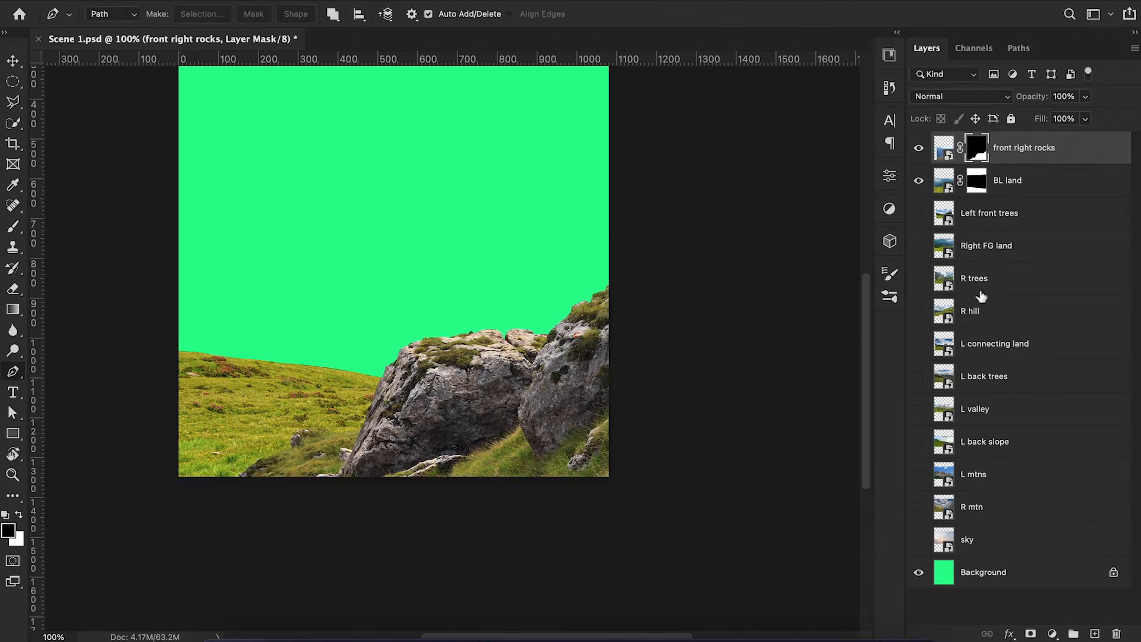
# Show the Right FG land layer, enlarge and lower it so its meadow rises behind the rocks, and add a layer mask.
pyautogui.click(920, 247)
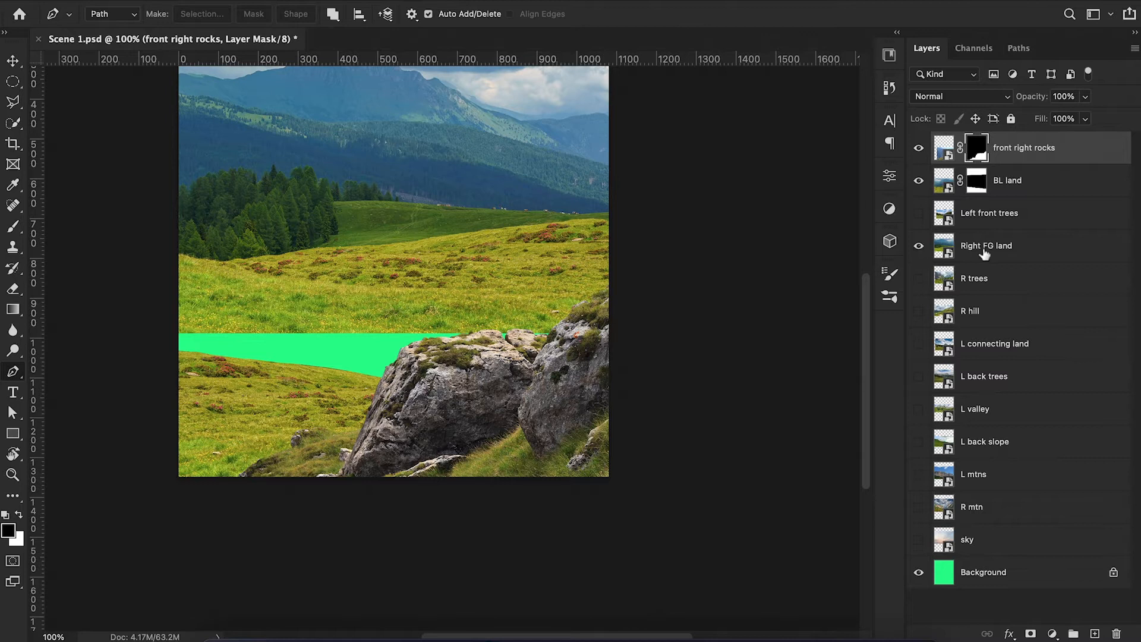
pyautogui.click(985, 254)
pyautogui.hotkey('ctrl', 't')
pyautogui.moveTo(523, 173); pyautogui.dragTo(529, 239)
pyautogui.moveTo(608, 108); pyautogui.dragTo(635, 91)
pyautogui.moveTo(554, 189)
pyautogui.mouseDown()
pyautogui.moveTo(562, 176)
pyautogui.moveTo(541, 179)
pyautogui.moveTo(544, 202)
pyautogui.mouseUp()
pyautogui.moveTo(427, 225); pyautogui.dragTo(426, 224)
pyautogui.press('Return')
pyautogui.press('p')
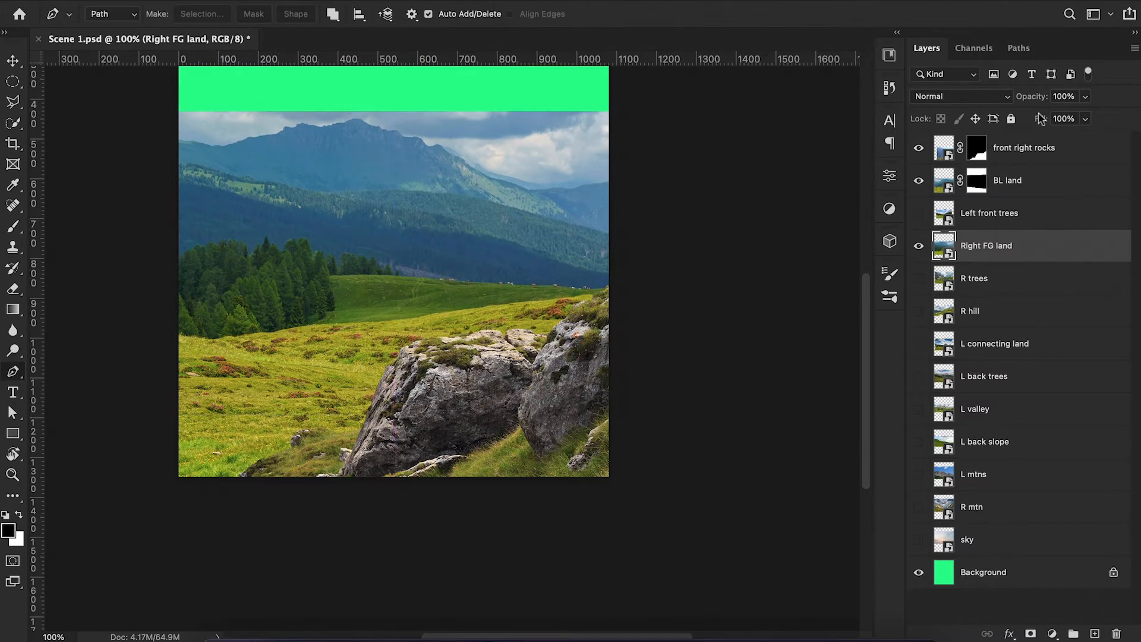
pyautogui.click(1031, 633)
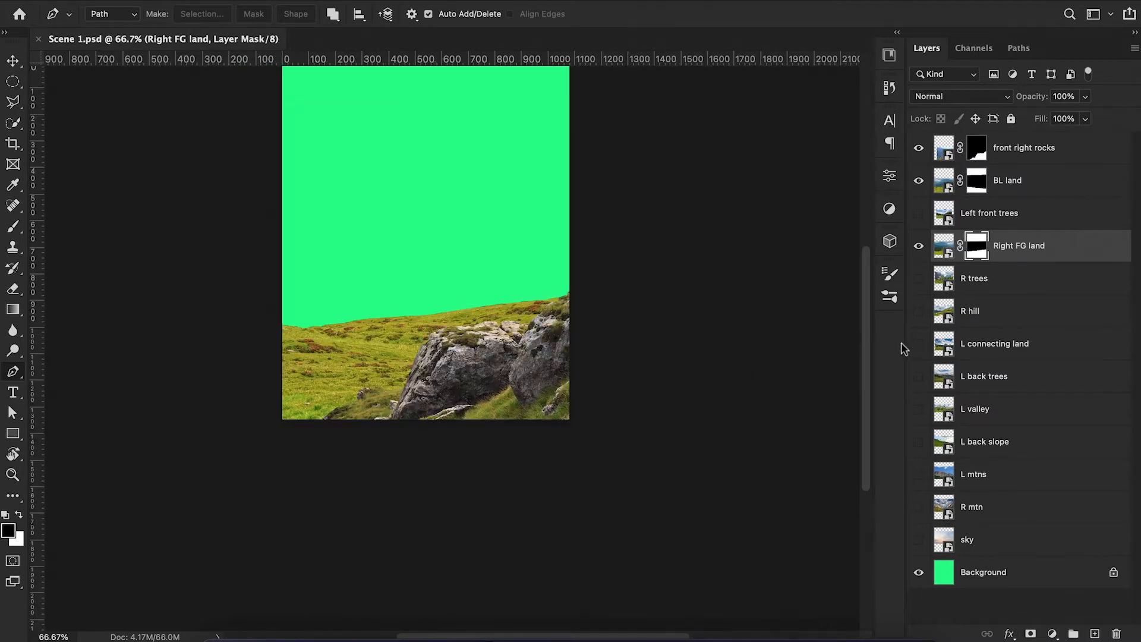
# Show the R hill layer, enlarge it and position its slope directly behind the foreground meadow.
pyautogui.click(920, 312)
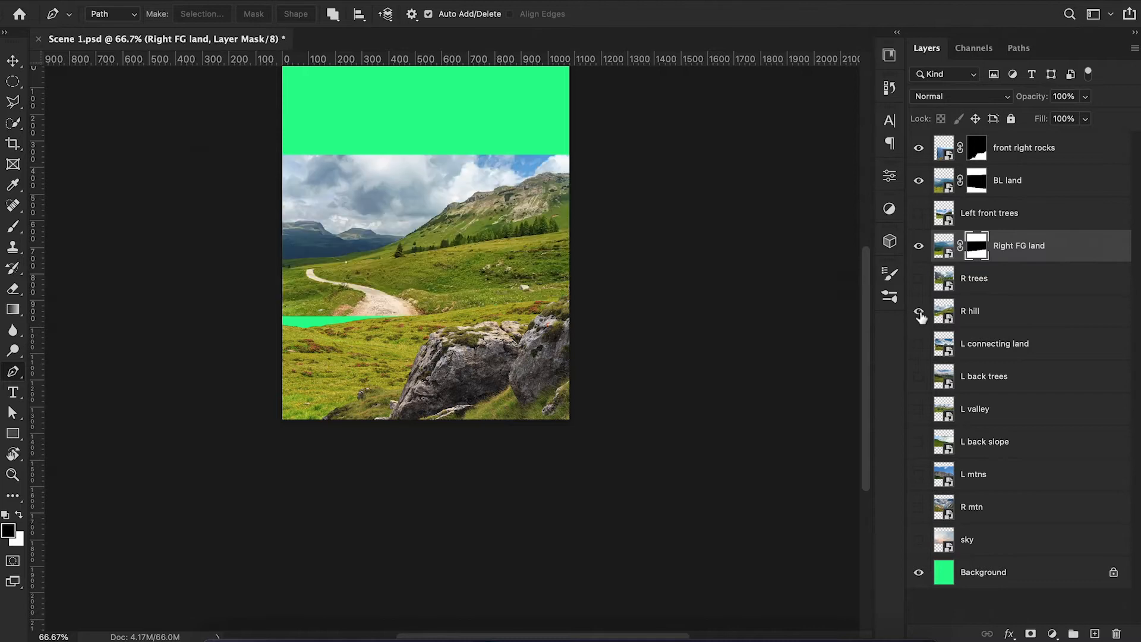
pyautogui.click(986, 312)
pyautogui.hotkey('ctrl', 't')
pyautogui.moveTo(568, 315); pyautogui.dragTo(664, 350)
pyautogui.moveTo(612, 299)
pyautogui.mouseDown()
pyautogui.moveTo(629, 322)
pyautogui.moveTo(625, 314)
pyautogui.mouseUp()
pyautogui.press('Return')
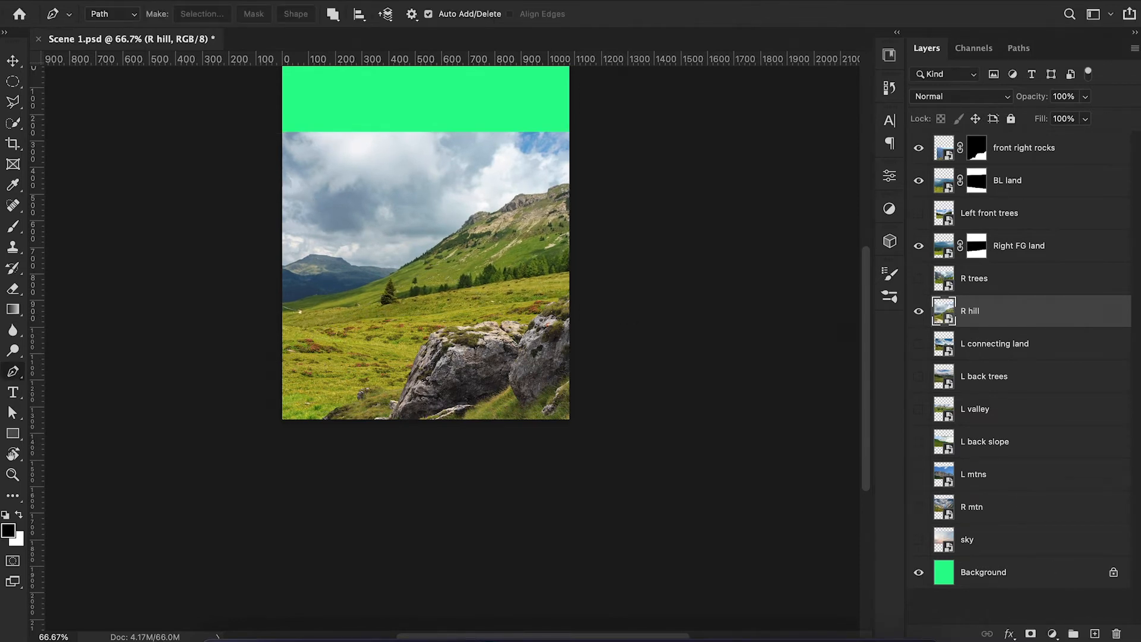
# Add a layer mask to R hill and outline its sky with a Pen path following the ridge and closing above the photo.
pyautogui.click(1031, 634)
pyautogui.hotkey('ctrl', '+')
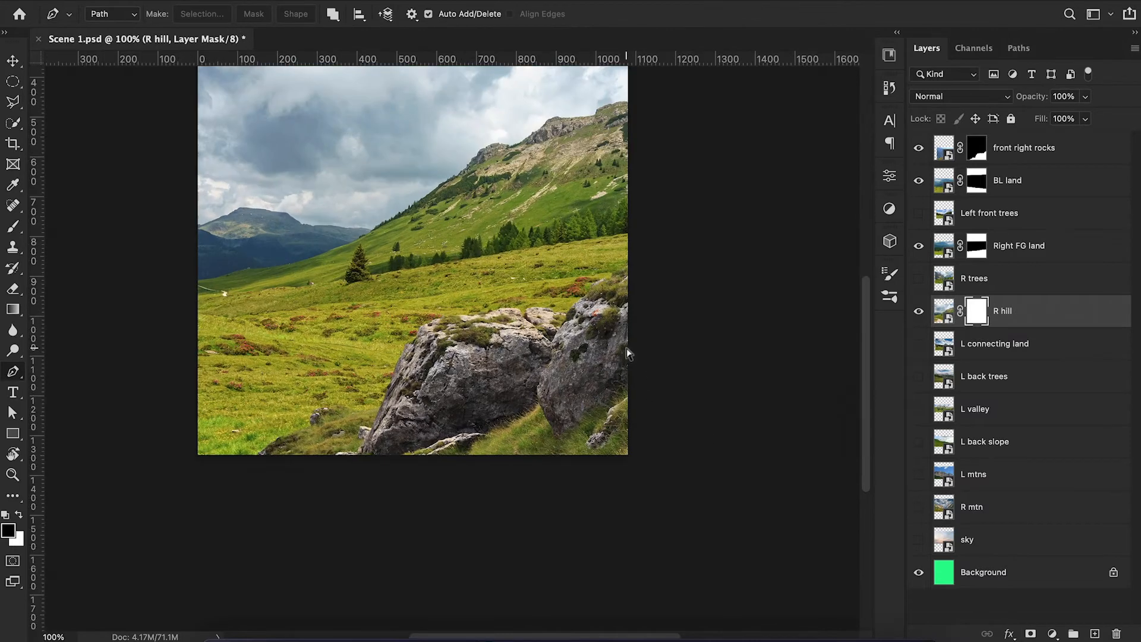
pyautogui.click(195, 281)
pyautogui.moveTo(266, 267); pyautogui.dragTo(336, 248)
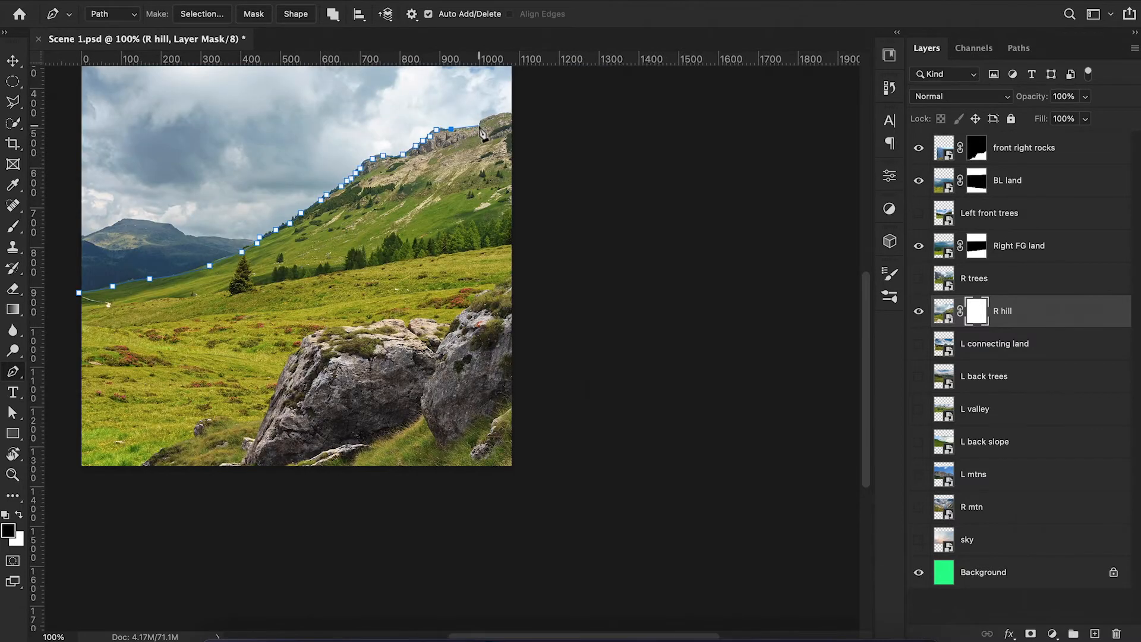
pyautogui.scroll(3, 506, 120)
pyautogui.click(516, 91)
pyautogui.hscroll(-5, 416, 90)
pyautogui.click(221, 92)
pyautogui.click(235, 359)
# Mask out the R hill sky by converting the path to a selection and filling it with black, and save the document.
pyautogui.rightClick(297, 304)
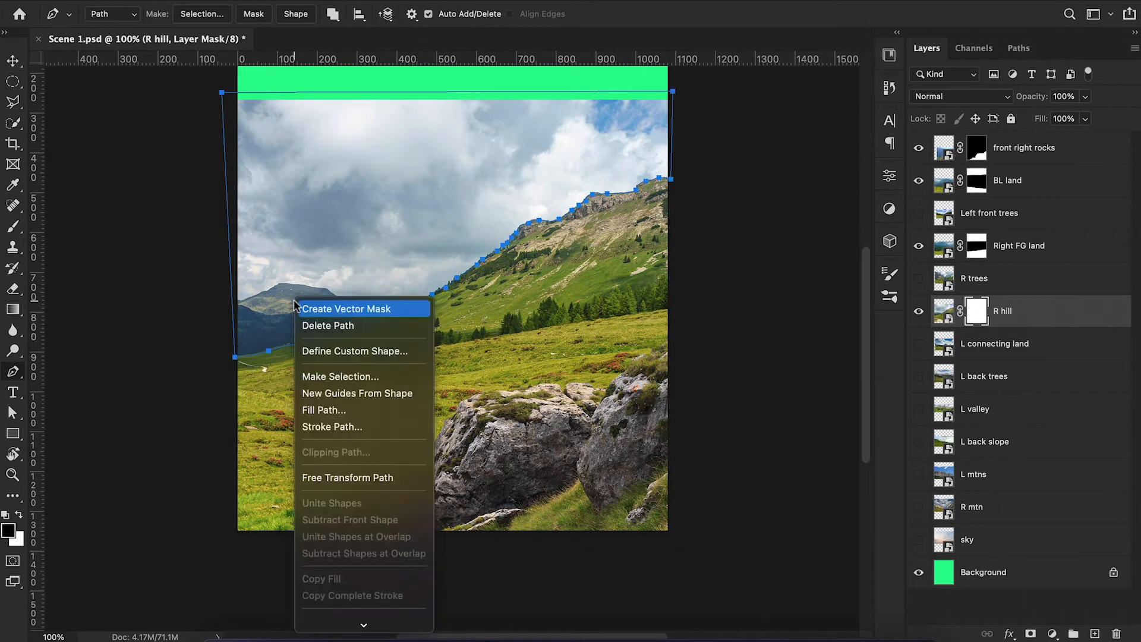
pyautogui.click(324, 374)
pyautogui.click(657, 215)
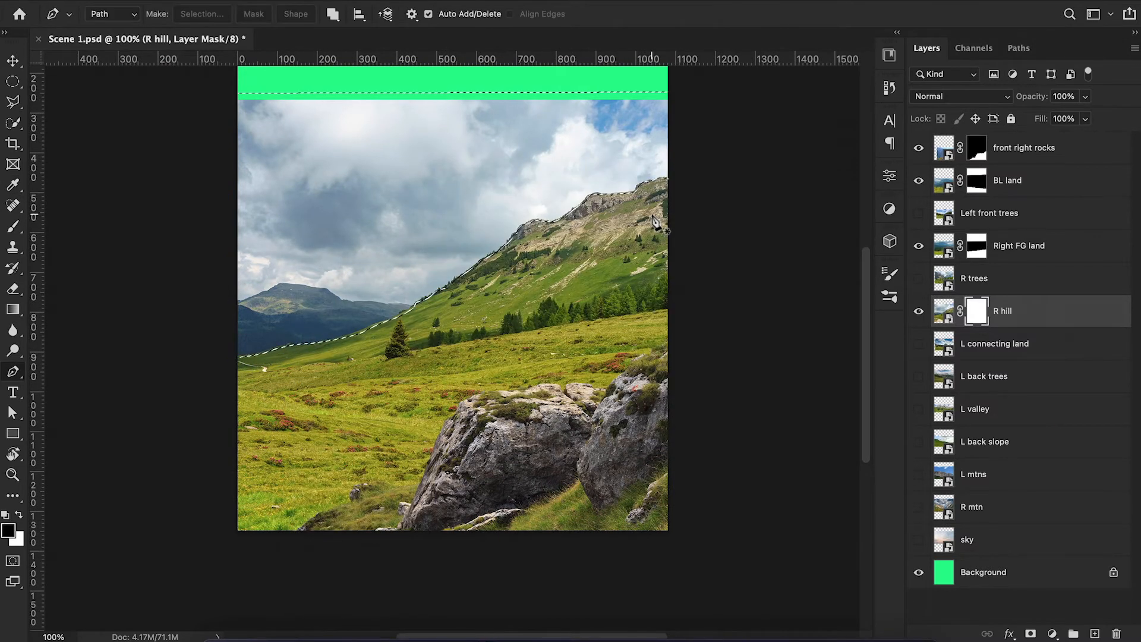
pyautogui.hotkey('alt', 'BackSpace')
pyautogui.press('super+d')
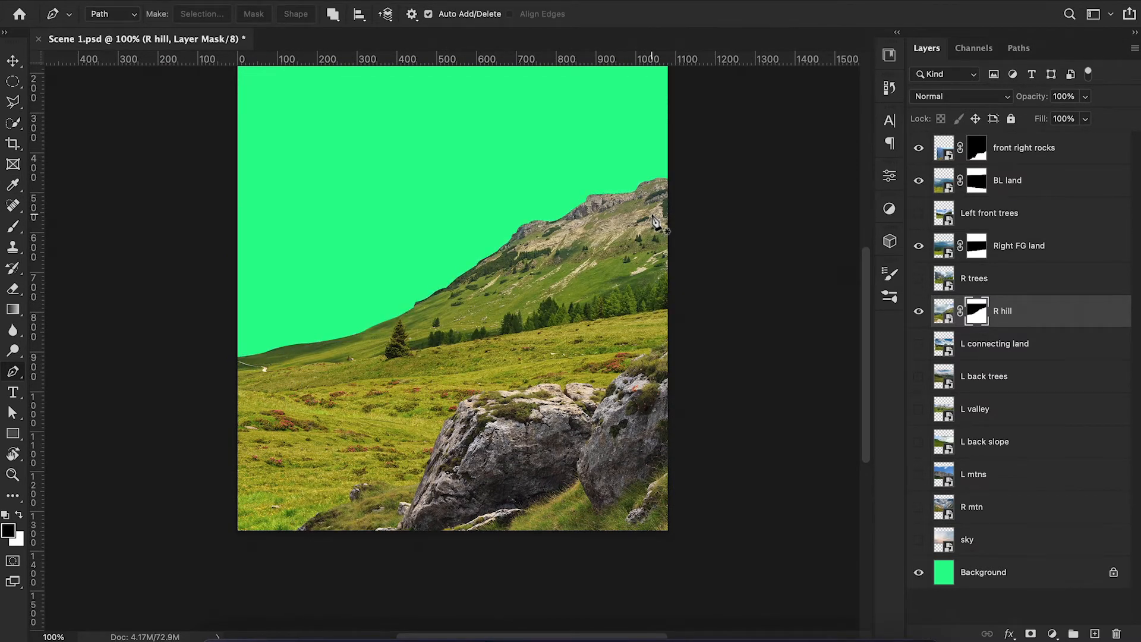
pyautogui.press('super+minus')
pyautogui.press('super+s')
# Show the L connecting land layer and move it directly above R hill in the layer order.
pyautogui.click(919, 345)
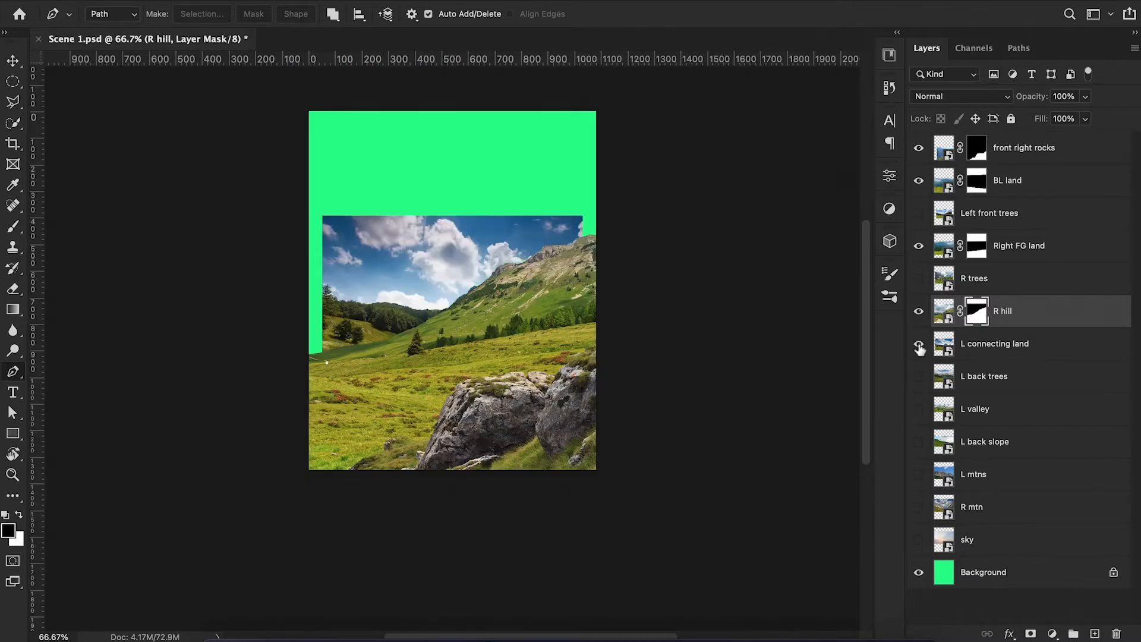
pyautogui.moveTo(989, 352); pyautogui.dragTo(990, 299)
pyautogui.moveTo(989, 300); pyautogui.dragTo(991, 305)
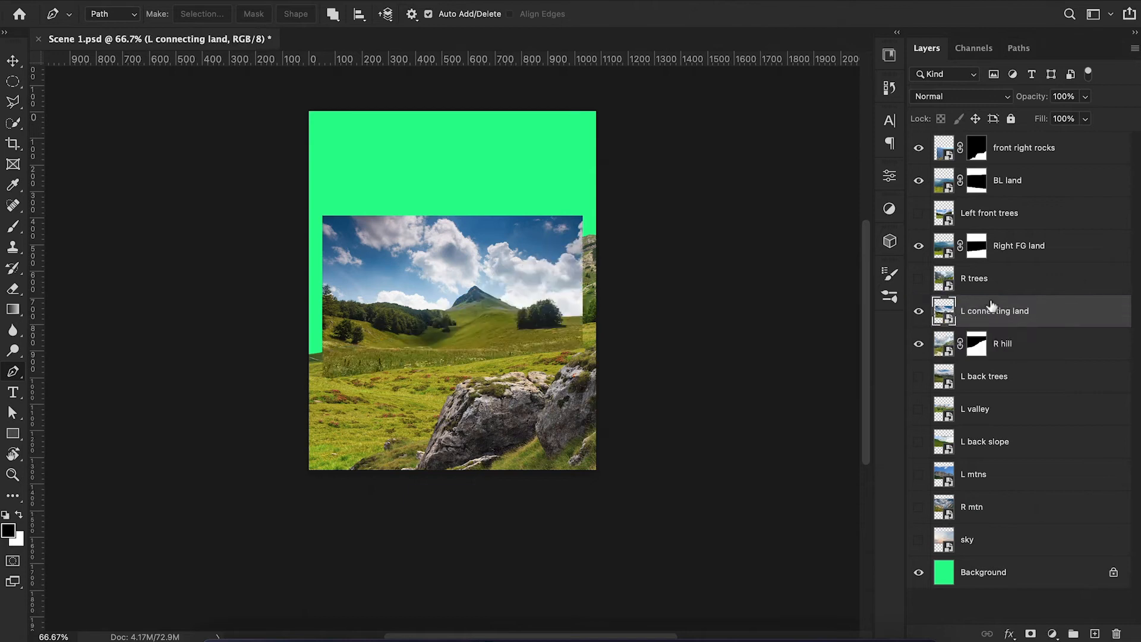
# Move the L connecting land photo down and left so its grass meets the meadow, and add a layer mask.
pyautogui.hotkey('ctrl', 't')
pyautogui.moveTo(510, 271); pyautogui.dragTo(483, 294)
pyautogui.click(752, 14)
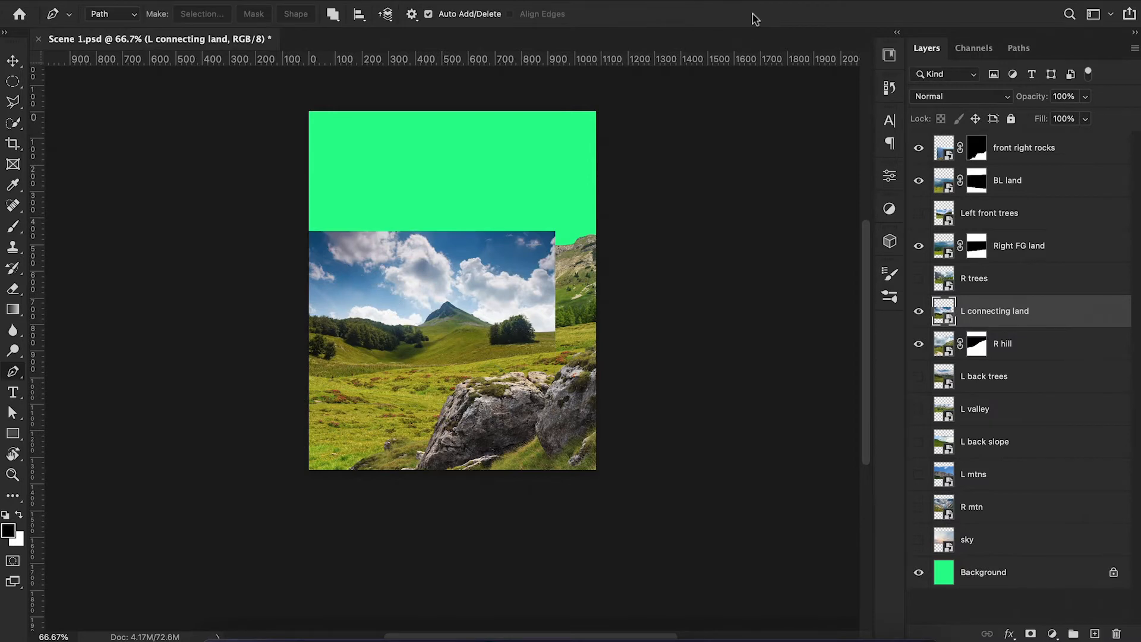
pyautogui.click(1031, 633)
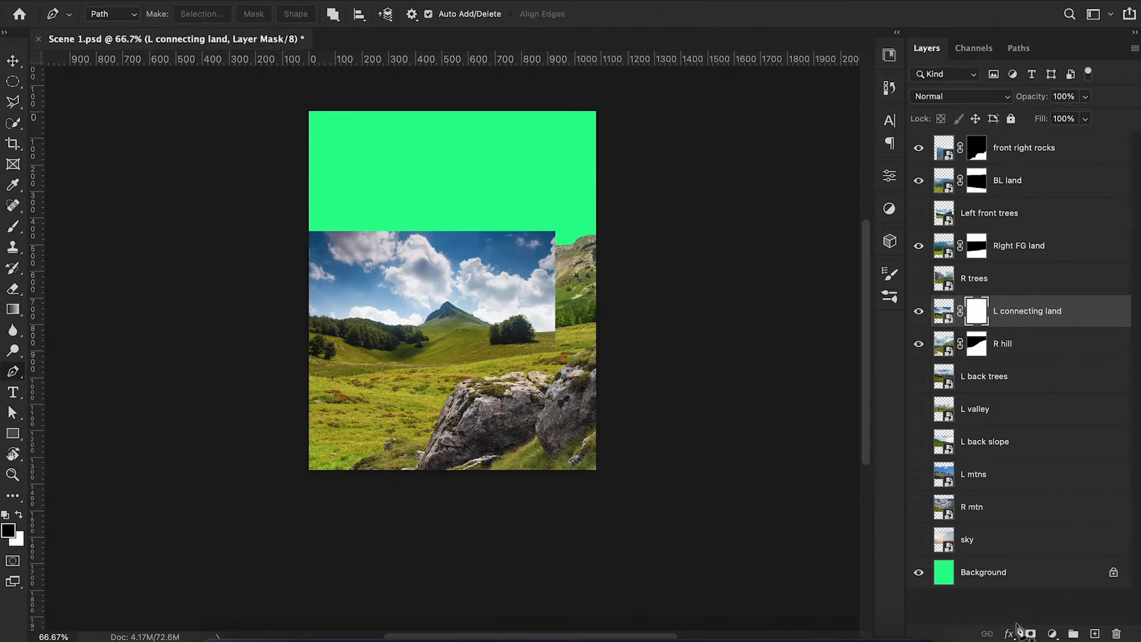
# Paint the L connecting land mask black with a large soft brush, hiding its sky, peak and trees, and reduce the brush to 100 px.
pyautogui.press('b')
pyautogui.click(112, 14)
pyautogui.doubleClick(165, 206)
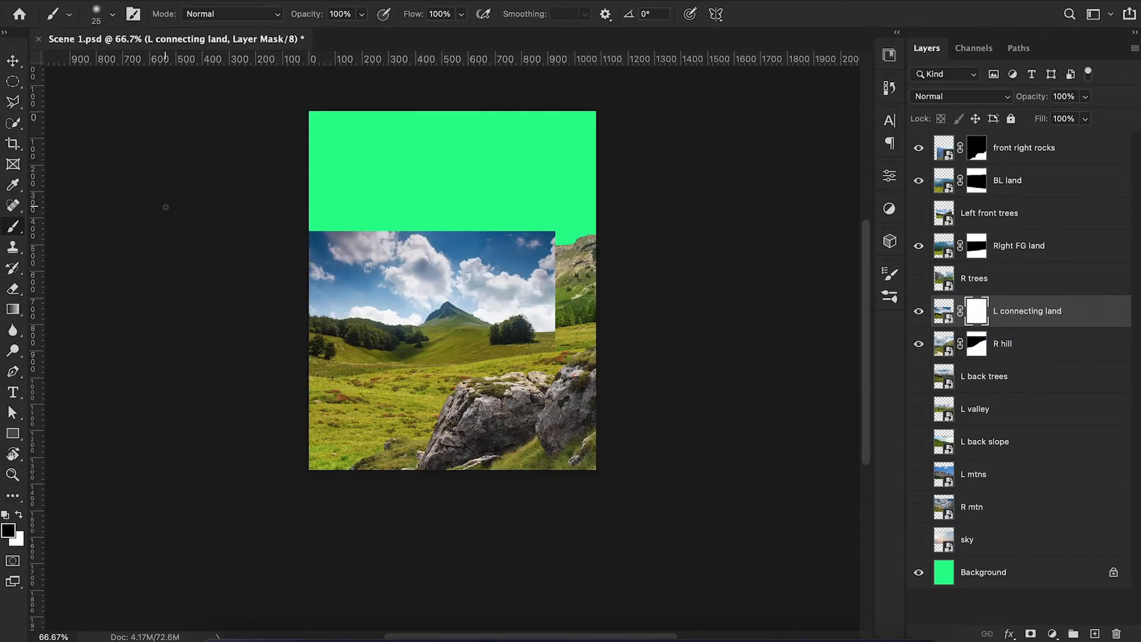
pyautogui.press(']')
pyautogui.press(']')
pyautogui.press(']')
pyautogui.press(']')
pyautogui.press(']')
pyautogui.press(']')
pyautogui.press(']')
pyautogui.press(']')
pyautogui.press(']')
pyautogui.moveTo(356, 257)
pyautogui.mouseDown()
pyautogui.moveTo(458, 255)
pyautogui.moveTo(333, 238)
pyautogui.moveTo(459, 242)
pyautogui.moveTo(442, 284)
pyautogui.moveTo(382, 301)
pyautogui.moveTo(280, 263)
pyautogui.moveTo(261, 309)
pyautogui.moveTo(290, 328)
pyautogui.moveTo(386, 350)
pyautogui.moveTo(315, 351)
pyautogui.moveTo(479, 328)
pyautogui.mouseUp()
pyautogui.press('[')
pyautogui.press('[')
pyautogui.press('[')
pyautogui.press('[')
pyautogui.press('[')
pyautogui.press('[')
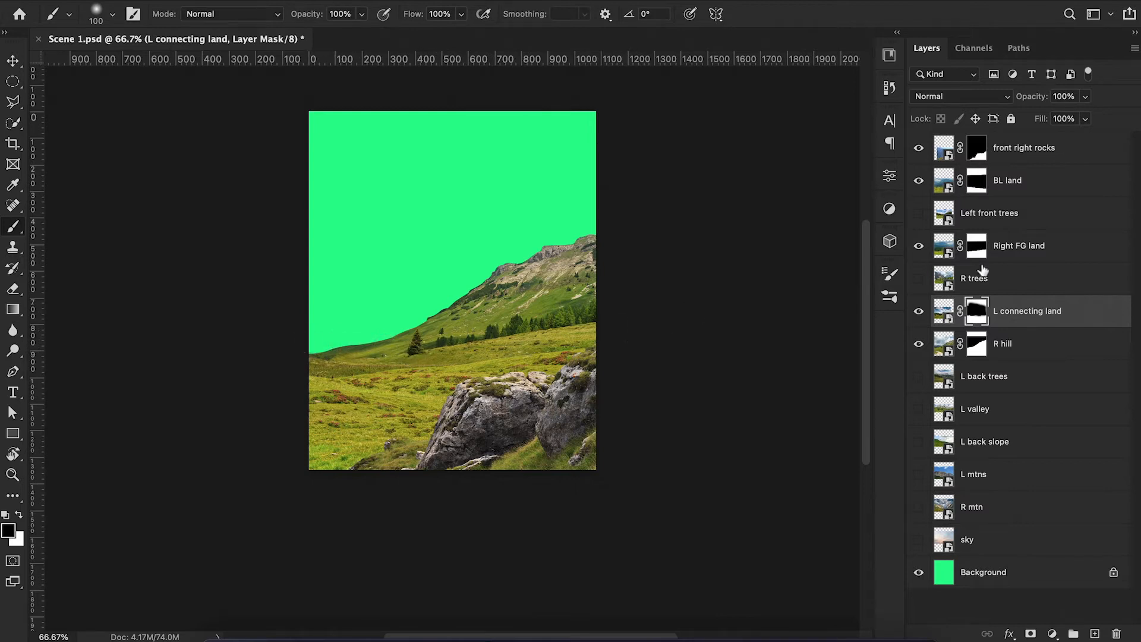
# Compare the scene with and without the L connecting land layer.
pyautogui.click(919, 311)
pyautogui.click(919, 311)
pyautogui.click(919, 311)
pyautogui.click(919, 311)
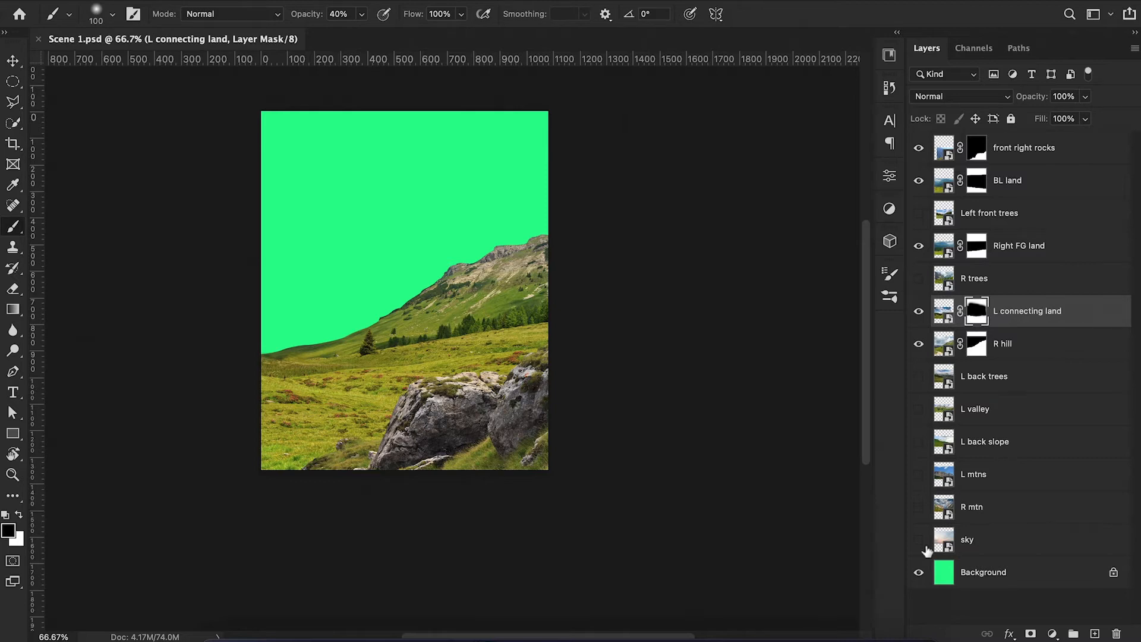
# Show the sky layer, enlarge and position it to fill the canvas above the hills, and save the document.
pyautogui.click(919, 539)
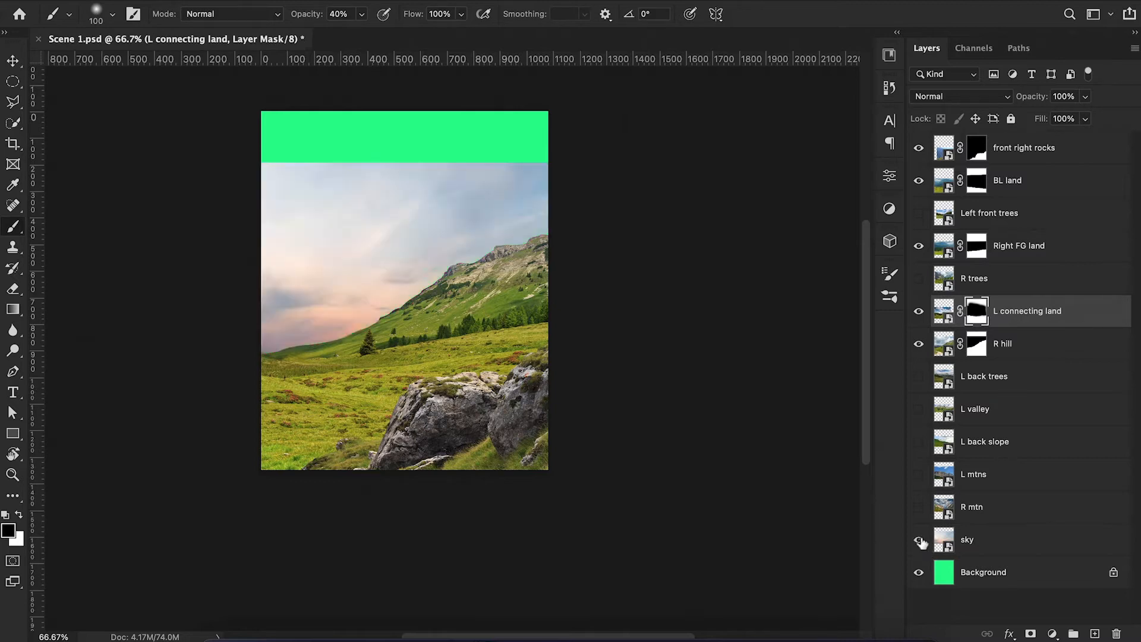
pyautogui.click(980, 553)
pyautogui.hotkey('ctrl', 't')
pyautogui.moveTo(493, 288); pyautogui.dragTo(492, 226)
pyautogui.moveTo(550, 304); pyautogui.dragTo(620, 351)
pyautogui.moveTo(594, 287)
pyautogui.mouseDown()
pyautogui.moveTo(596, 261)
pyautogui.moveTo(593, 307)
pyautogui.mouseUp()
pyautogui.press('Return')
pyautogui.press('b')
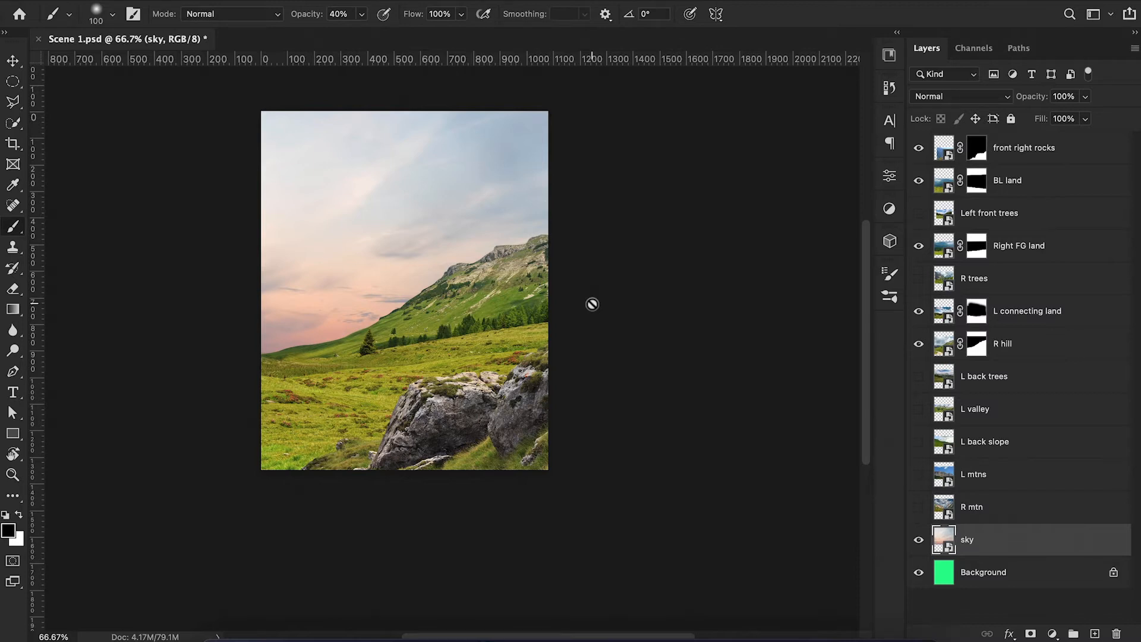
pyautogui.press('super+s')
# Show the L back slope layer, scale it to 5.07% and position its slope behind the left side of the meadow.
pyautogui.click(920, 443)
pyautogui.click(987, 442)
pyautogui.press('super+t')
pyautogui.moveTo(543, 204); pyautogui.dragTo(487, 261)
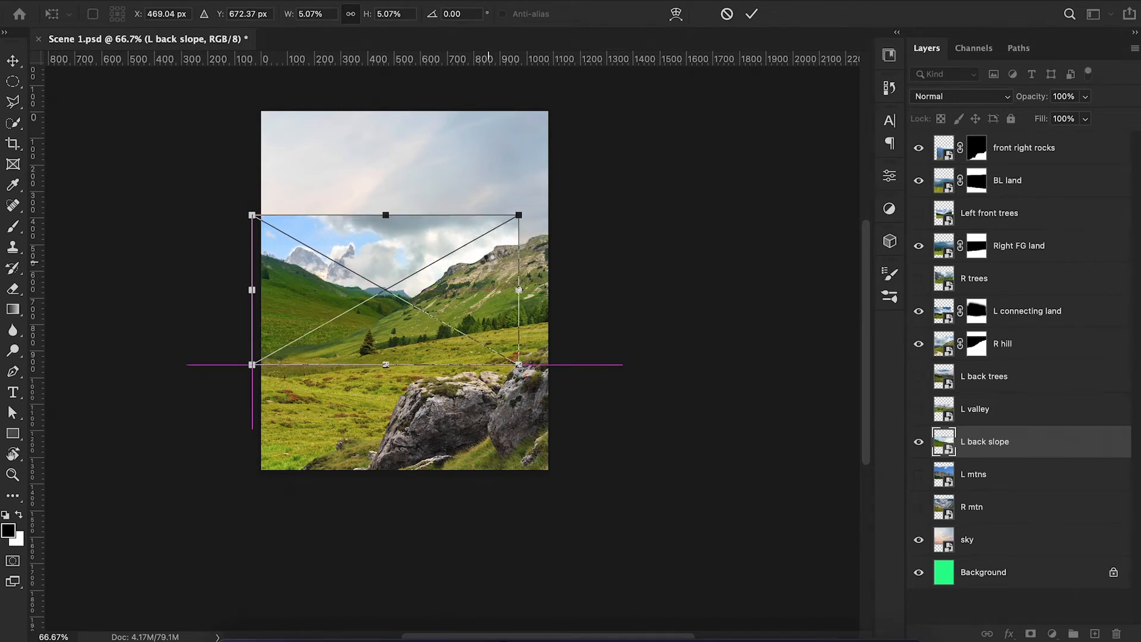
pyautogui.press('Return')
pyautogui.press('b')
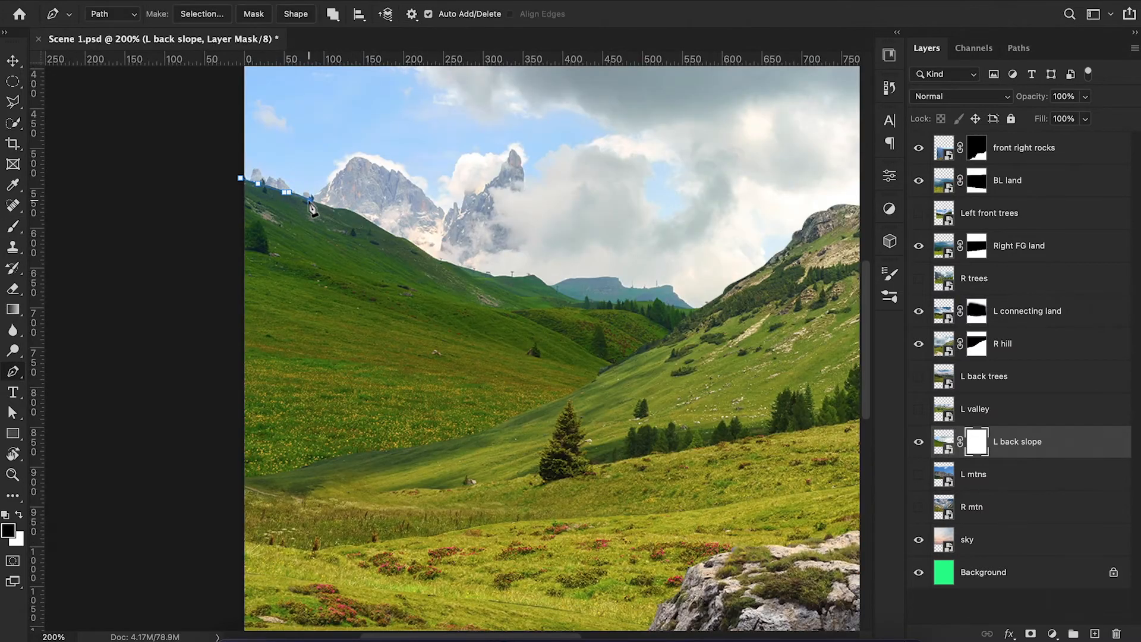
# Trace the L back slope ridge with a Pen path from the canvas's left edge down toward the distant trees.
pyautogui.click(352, 211)
pyautogui.click(396, 236)
pyautogui.click(442, 262)
pyautogui.click(497, 278)
pyautogui.click(527, 277)
pyautogui.click(534, 275)
pyautogui.click(569, 297)
pyautogui.click(587, 296)
pyautogui.click(592, 301)
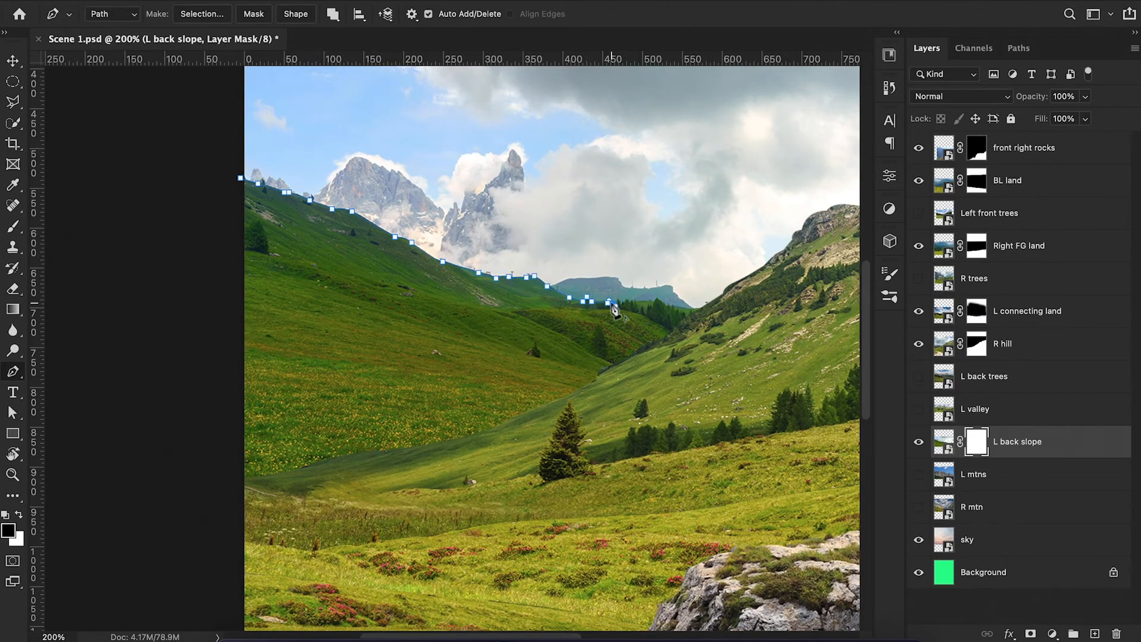
# Finish the path along the distant treetops, enclose the sky, and mask that area out of the L back slope layer.
pyautogui.press('super+equal')
pyautogui.press('super+equal')
pyautogui.press('super+equal')
pyautogui.click(436, 244)
pyautogui.click(461, 238)
pyautogui.click(491, 234)
pyautogui.click(548, 230)
pyautogui.click(575, 245)
pyautogui.click(597, 259)
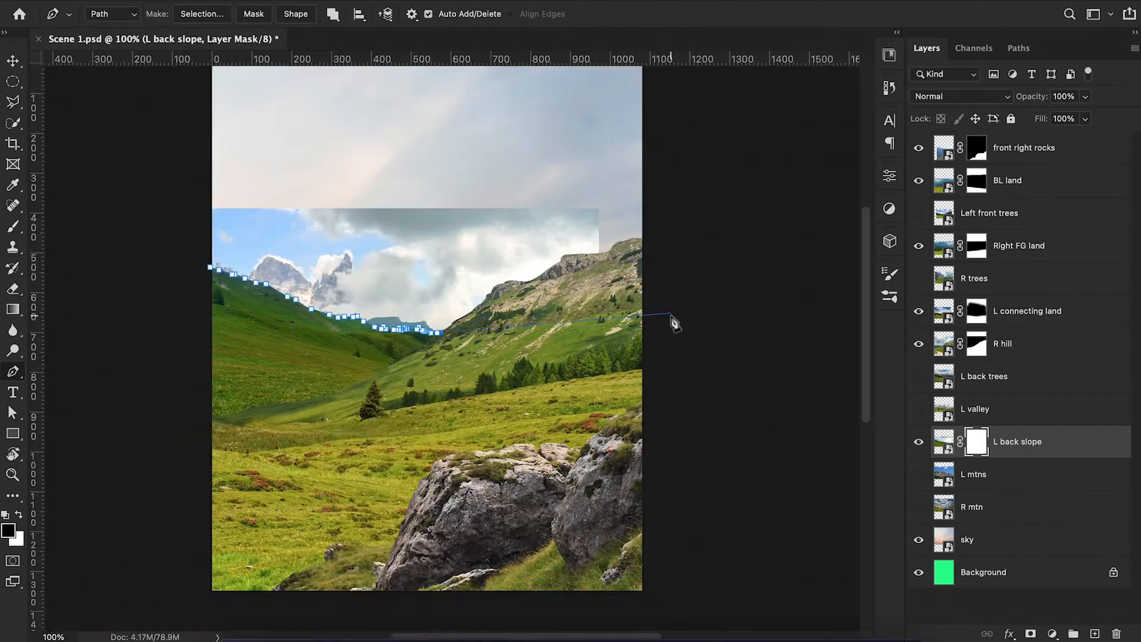
pyautogui.press('super+d')
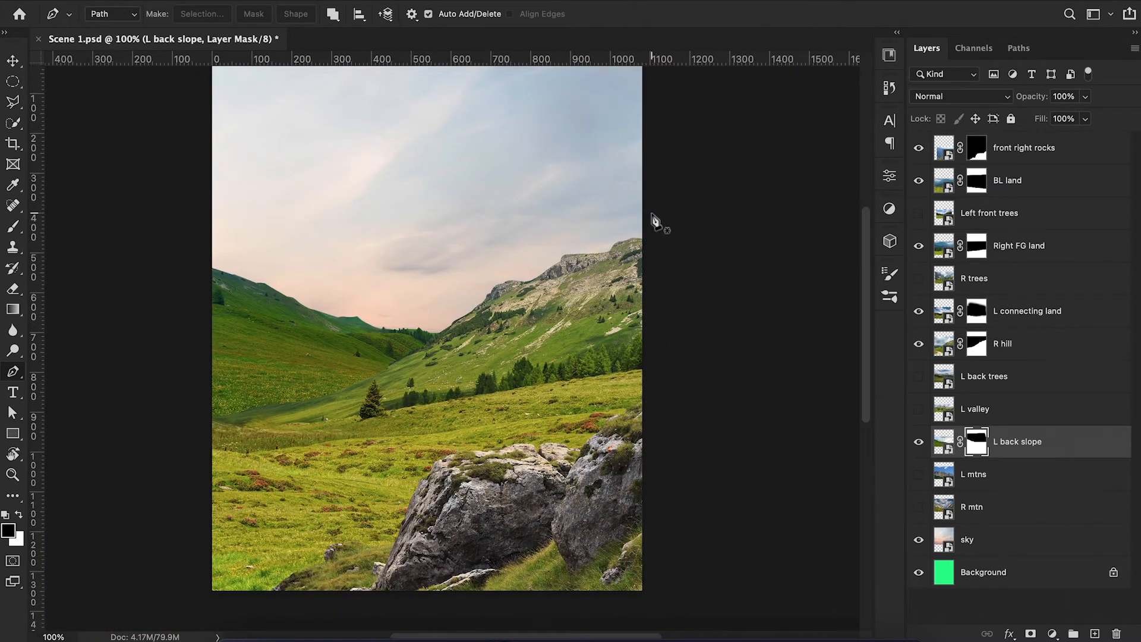
pyautogui.press('b')
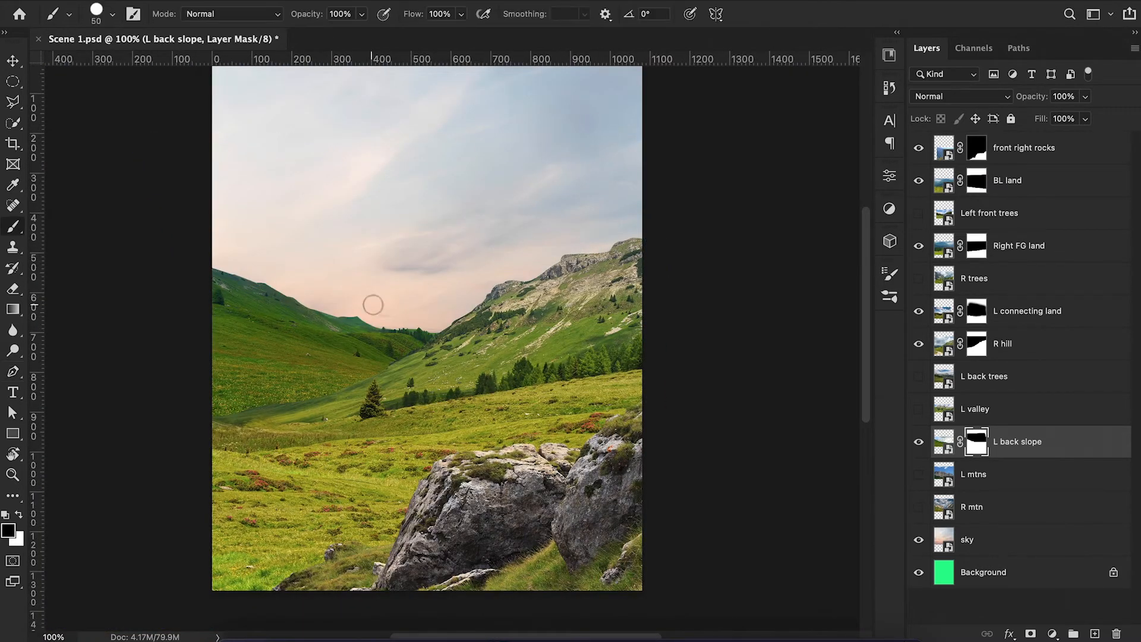
# Show the L mtns layer and resize and position its cliffs behind the left back slope.
pyautogui.click(919, 474)
pyautogui.click(1006, 475)
pyautogui.hotkey('ctrl', 't')
pyautogui.moveTo(572, 347); pyautogui.dragTo(533, 320)
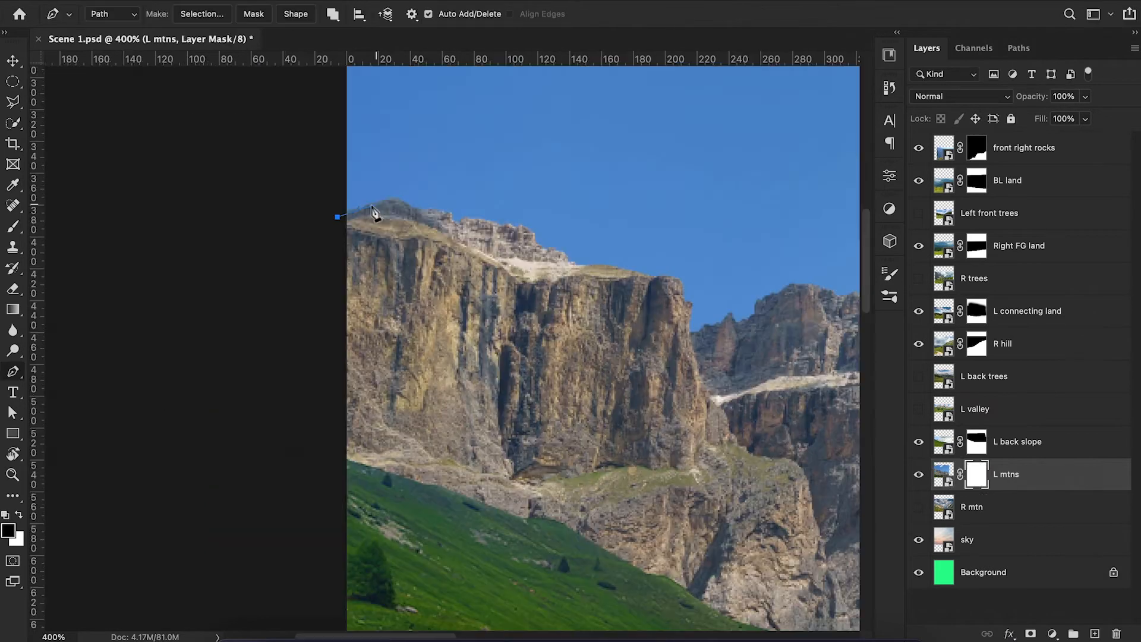
# Trace the L mtns ridgeline with a Pen path closed around the sky, and mask out the blue sky above the peaks.
pyautogui.click(407, 203)
pyautogui.click(424, 212)
pyautogui.click(441, 213)
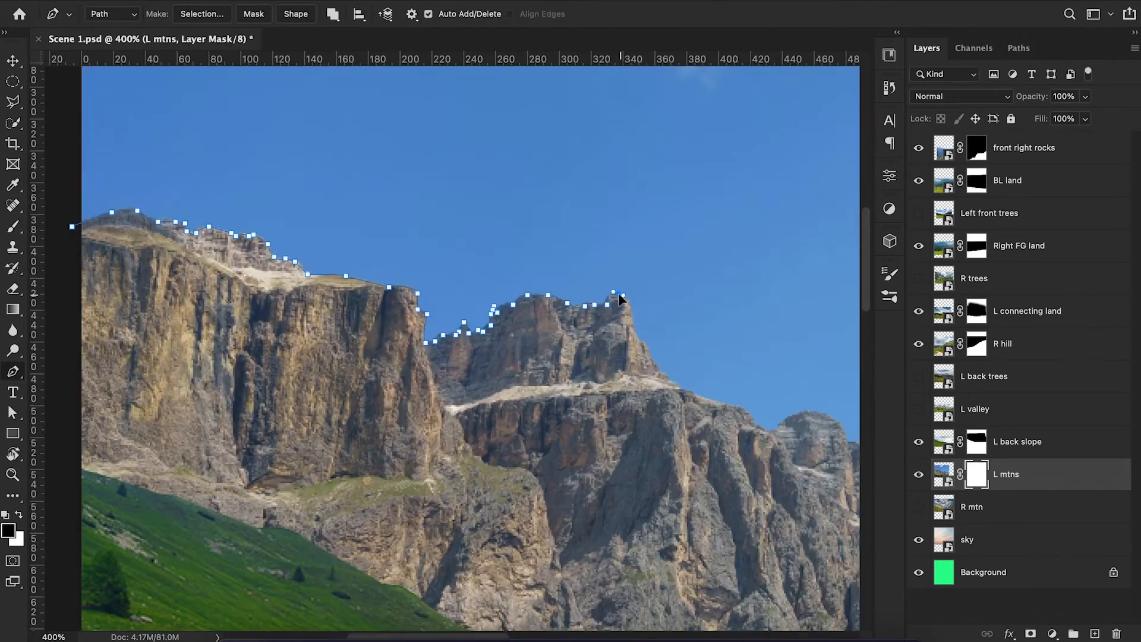
pyautogui.click(629, 307)
pyautogui.click(633, 330)
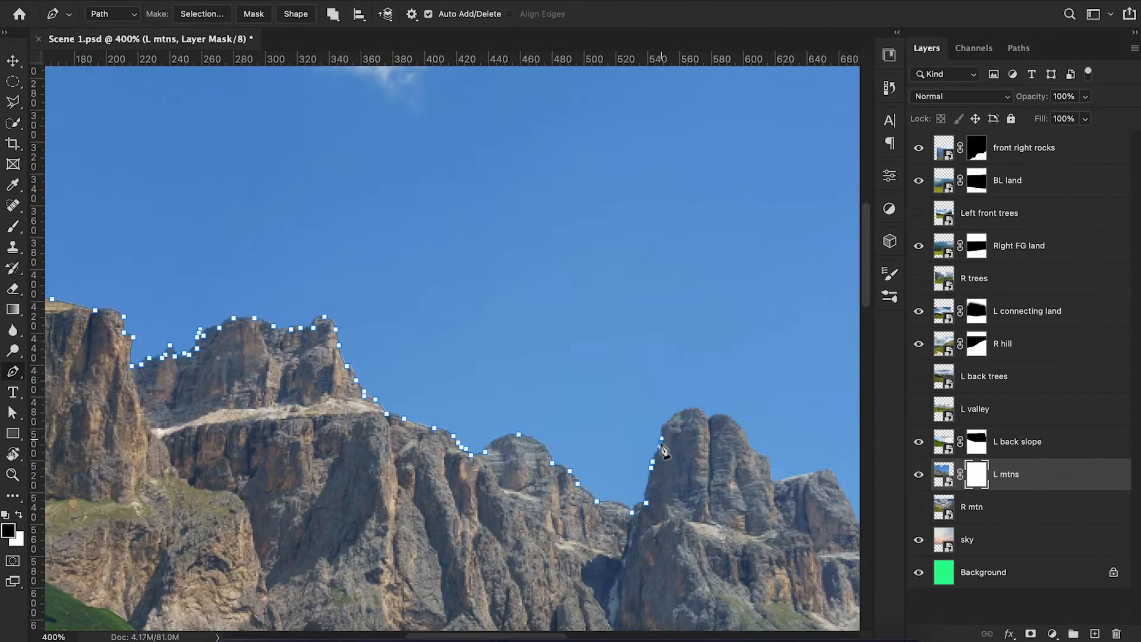
pyautogui.click(660, 433)
pyautogui.click(661, 425)
pyautogui.click(685, 416)
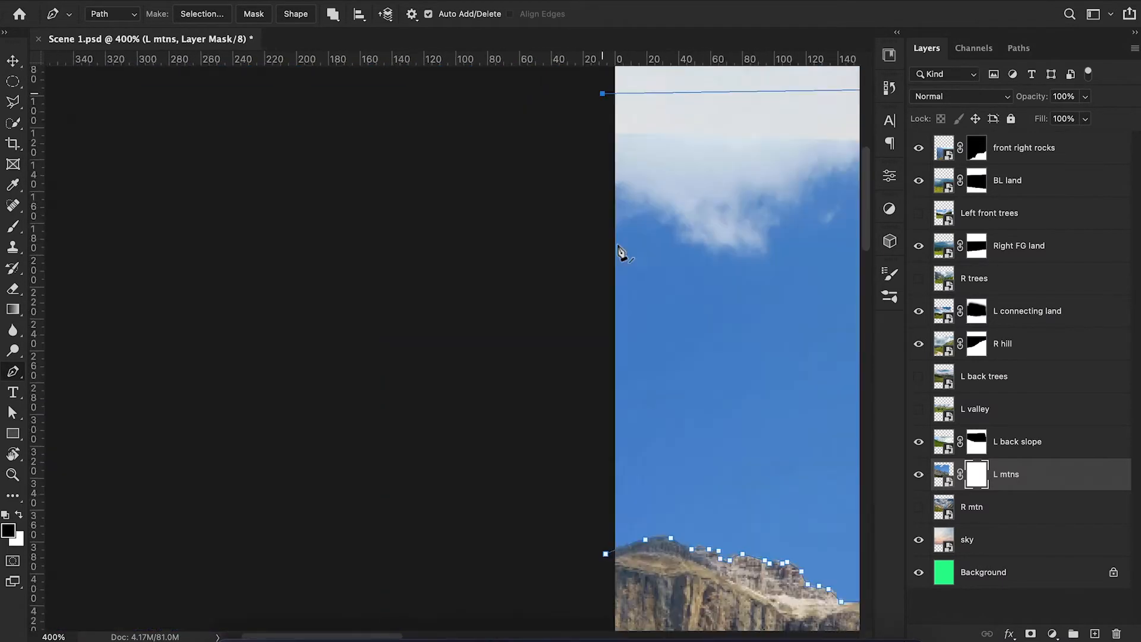
# Transform the sky layer so its pink horizon clouds sit just behind the mountain peaks.
pyautogui.click(996, 545)
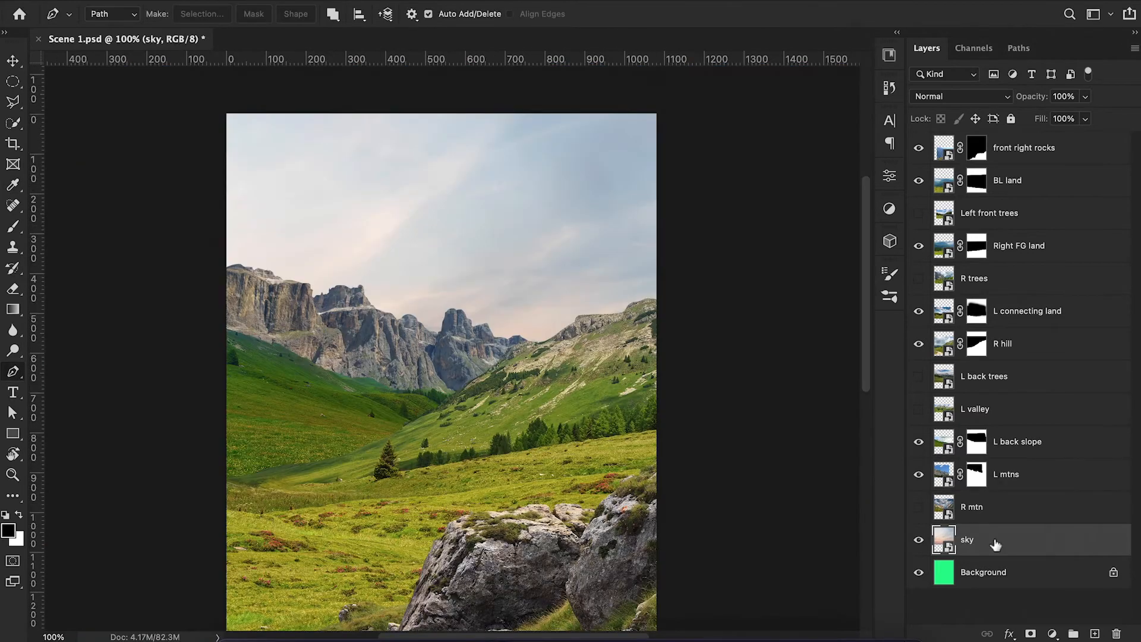
pyautogui.hotkey('ctrl', 't')
pyautogui.moveTo(749, 449); pyautogui.dragTo(803, 329)
pyautogui.press('Return')
pyautogui.press('p')
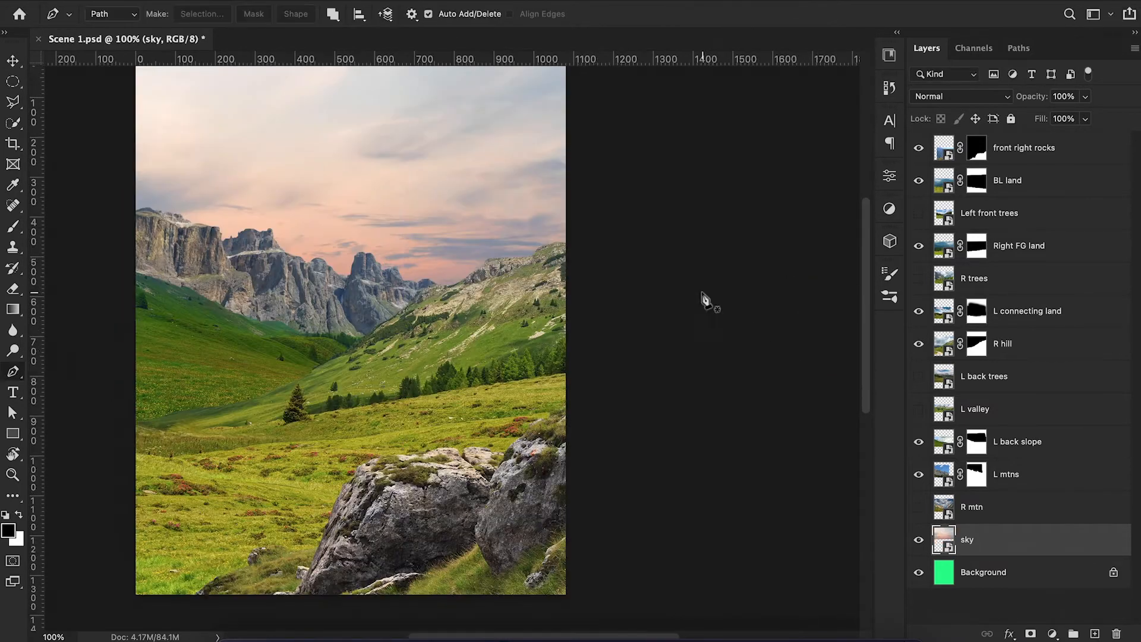
# Show the R mtn layer, mirror it horizontally at about 36.6% scale and place its cliff behind the right hill.
pyautogui.click(919, 507)
pyautogui.click(989, 507)
pyautogui.hotkey('ctrl', 't')
pyautogui.moveTo(462, 325); pyautogui.dragTo(510, 280)
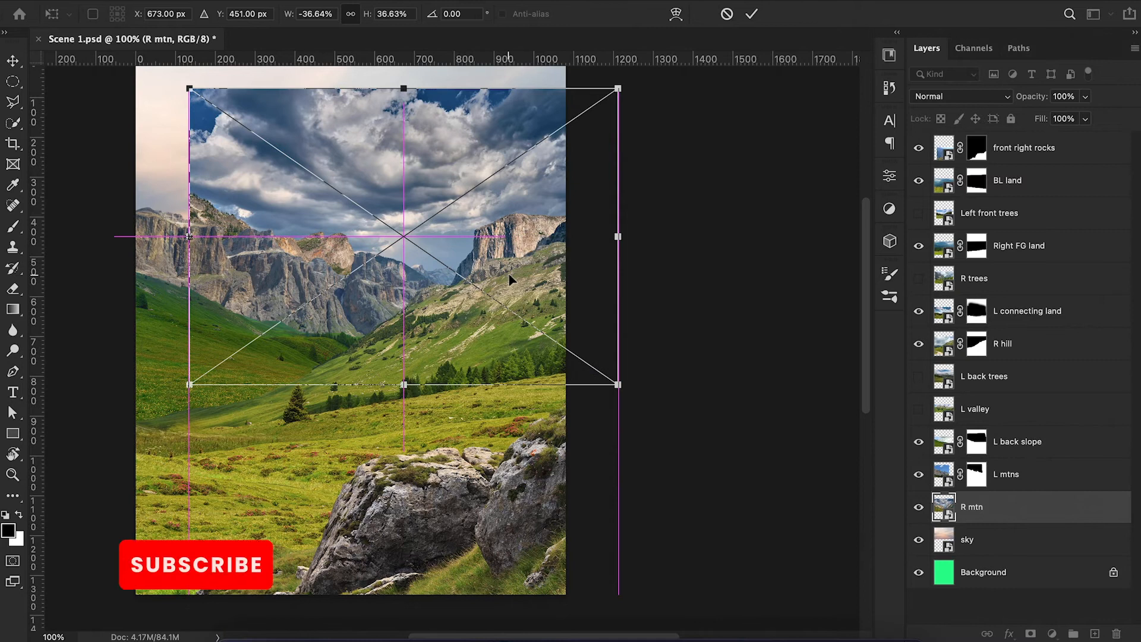
# Rotate the mirrored R mtn photo slightly and mask out everything except the cliff above the right hill.
pyautogui.moveTo(695, 297); pyautogui.dragTo(697, 300)
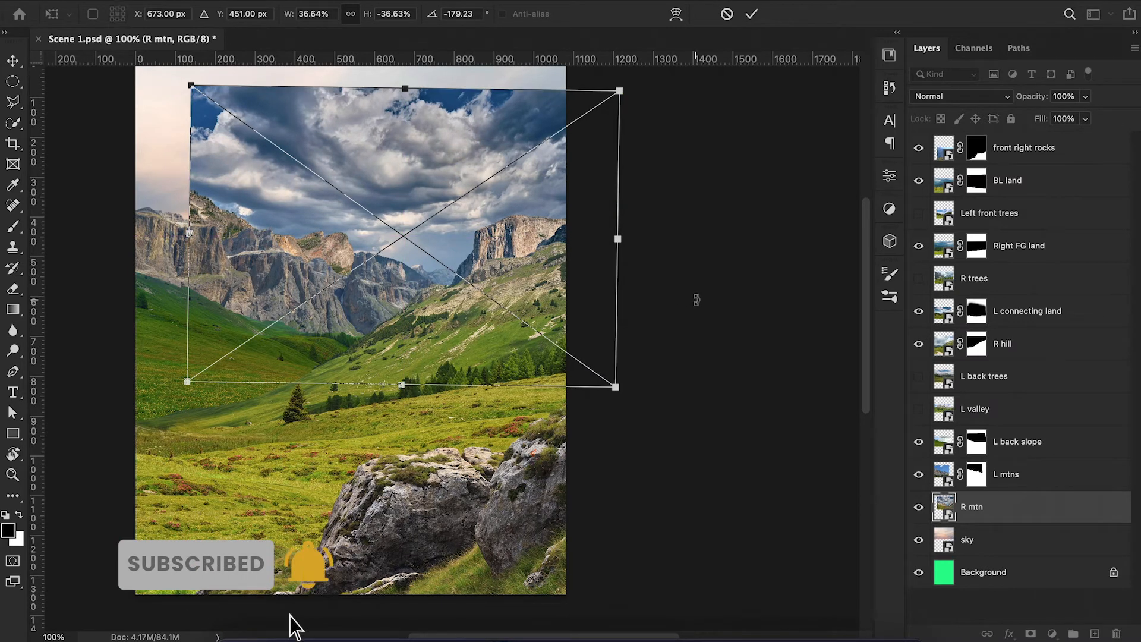
pyautogui.click(752, 13)
pyautogui.press('p')
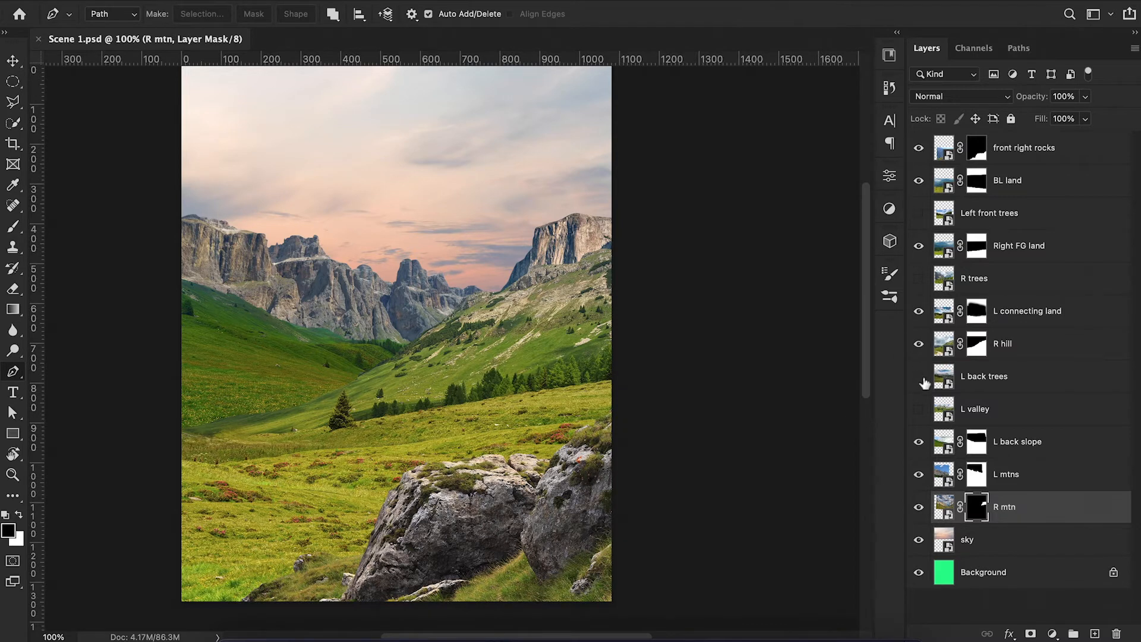
# Show the L valley layer and lower its opacity to 61%.
pyautogui.click(919, 410)
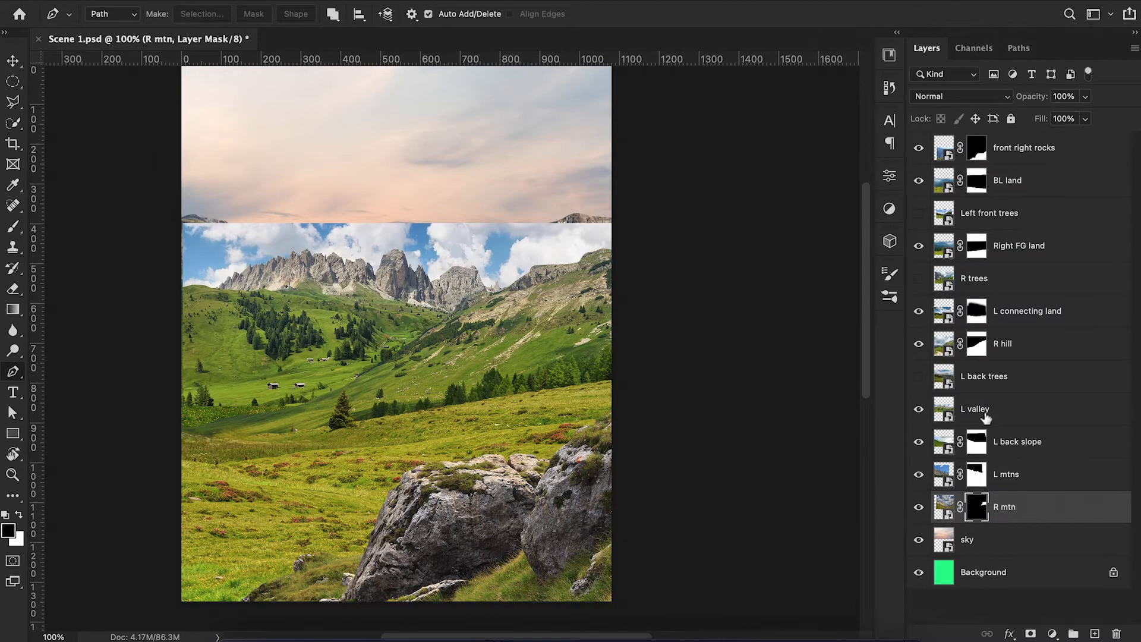
pyautogui.click(989, 414)
pyautogui.moveTo(1033, 97); pyautogui.dragTo(1004, 117)
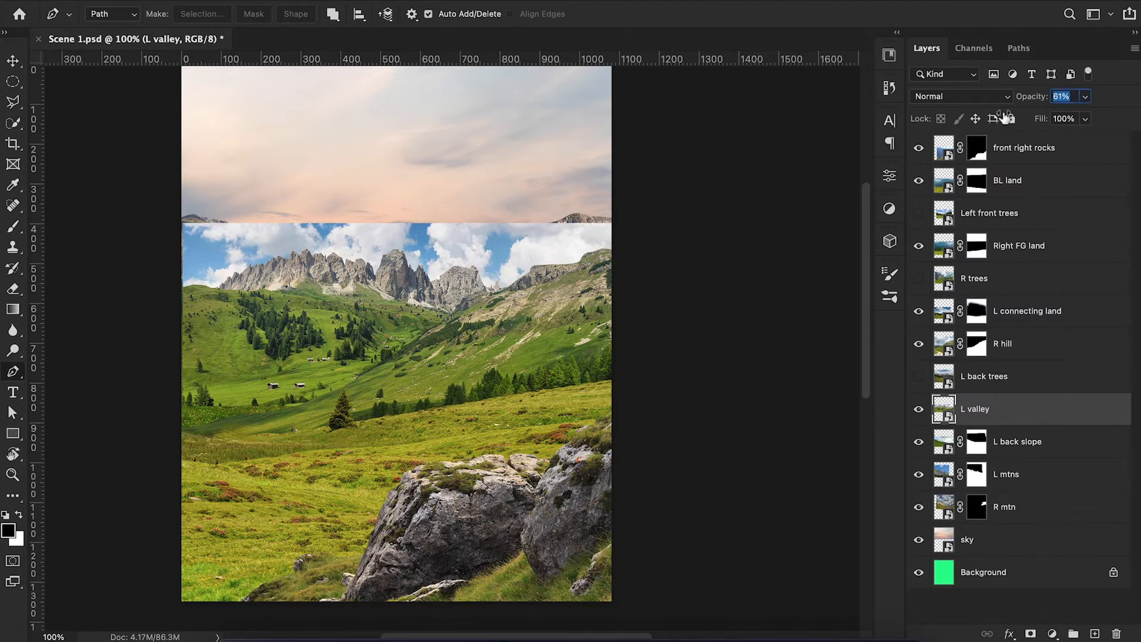
# Scale the L valley photo to 20.72%, rotate it 0.41° and position it over the left back slope.
pyautogui.hotkey('ctrl', 't')
pyautogui.moveTo(611, 222); pyautogui.dragTo(491, 274)
pyautogui.moveTo(268, 342)
pyautogui.mouseDown()
pyautogui.moveTo(260, 357)
pyautogui.moveTo(260, 337)
pyautogui.mouseUp()
pyautogui.moveTo(558, 289); pyautogui.dragTo(559, 292)
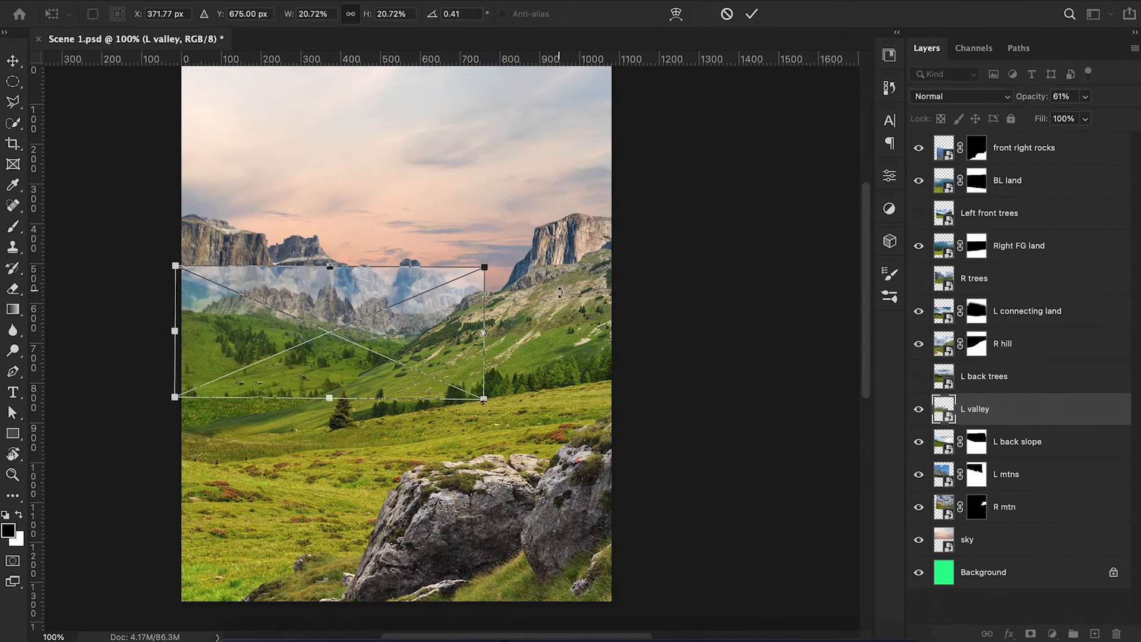
pyautogui.press('Return')
pyautogui.press('p')
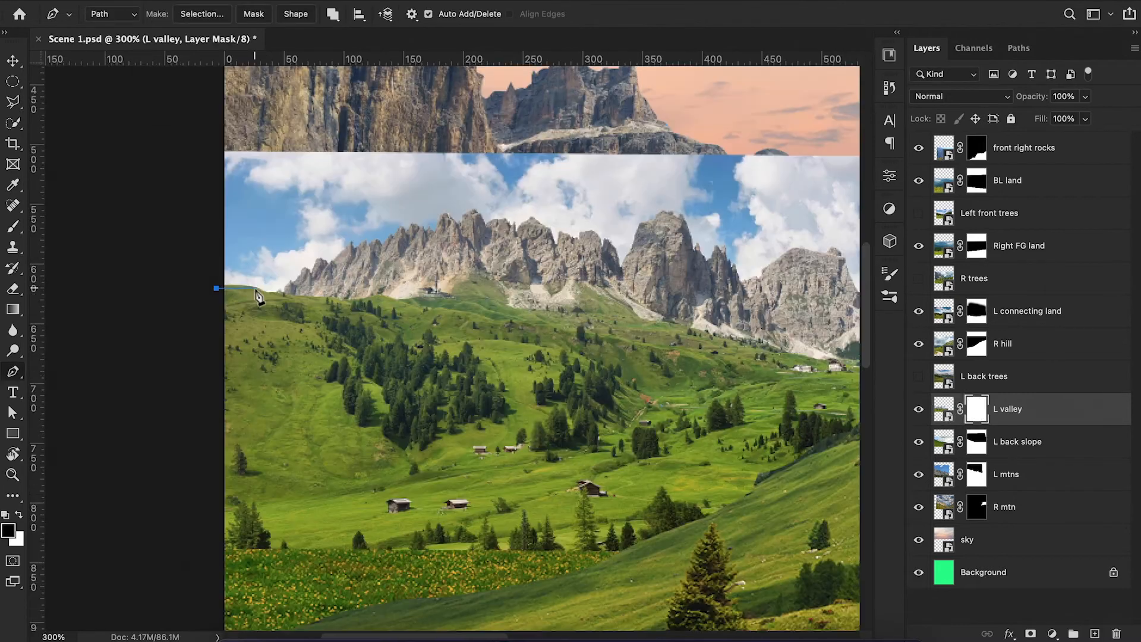
# Trace the top edge of the L valley meadow with a Pen path, from the canvas's left edge to the right hill.
pyautogui.click(295, 295)
pyautogui.click(366, 297)
pyautogui.click(396, 300)
pyautogui.click(480, 299)
pyautogui.click(505, 305)
pyautogui.click(595, 313)
pyautogui.click(665, 327)
pyautogui.click(730, 338)
pyautogui.click(772, 351)
pyautogui.click(823, 361)
pyautogui.hscroll(3, 823, 360)
pyautogui.click(760, 369)
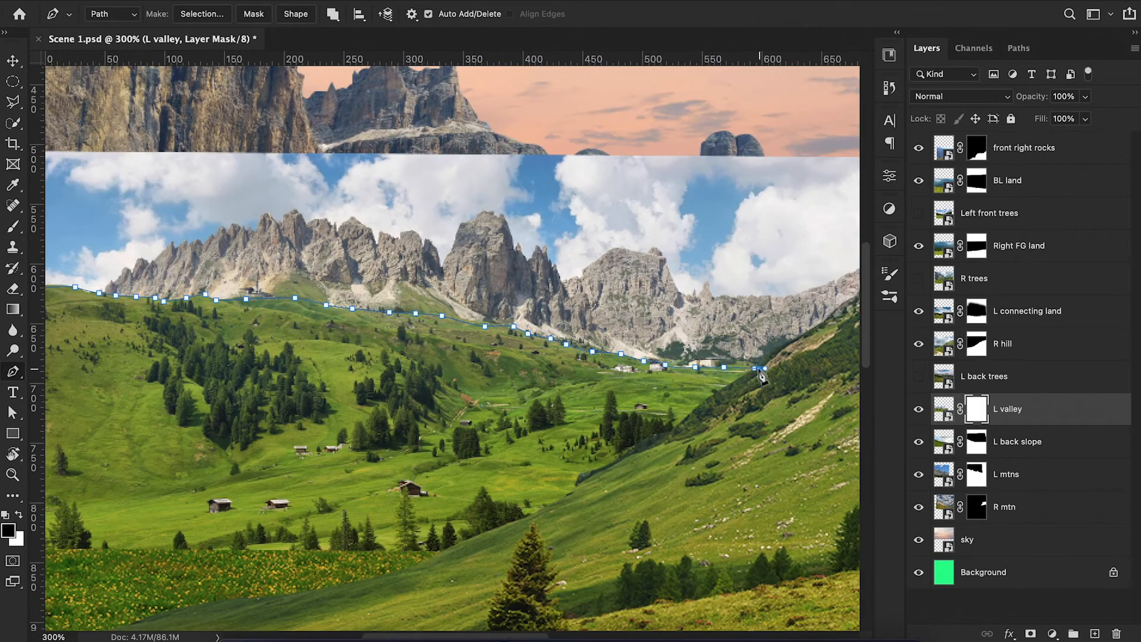
# Close the path around the L valley's sky and peaks, convert it to a selection and fill it with black on the mask.
pyautogui.hscroll(-6, 759, 369)
pyautogui.click(370, 112)
pyautogui.click(202, 14)
pyautogui.click(658, 218)
pyautogui.hotkey('alt', 'BackSpace')
pyautogui.press('super+d')
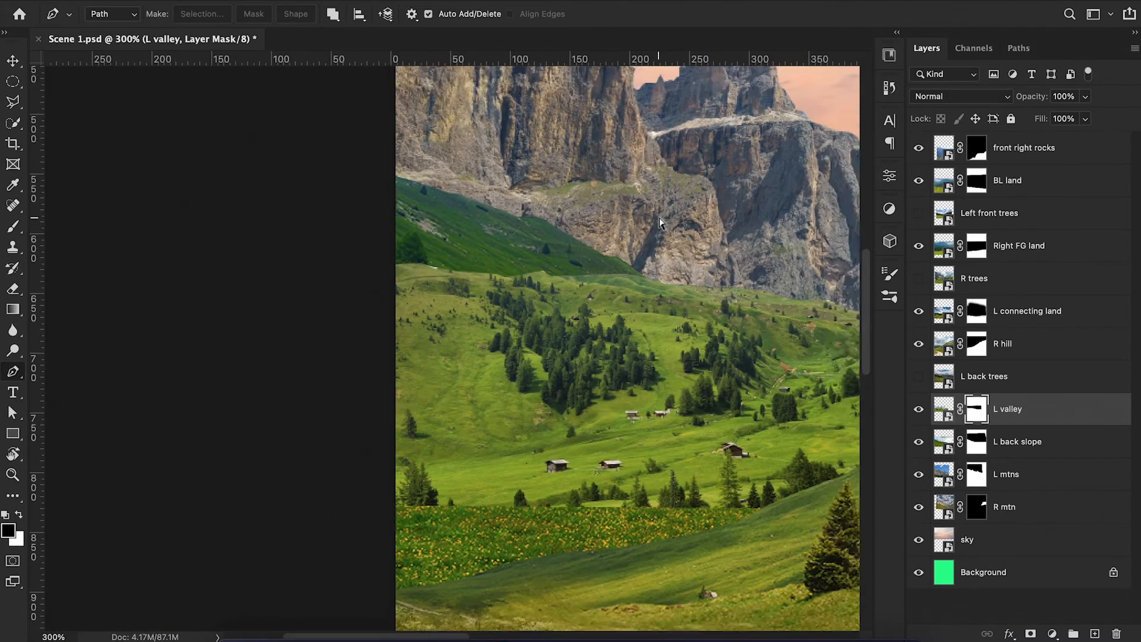
# Enlarge the L valley photo slightly and shift it left over the back slope.
pyautogui.press('super+1')
pyautogui.press('super+2')
pyautogui.press('super+t')
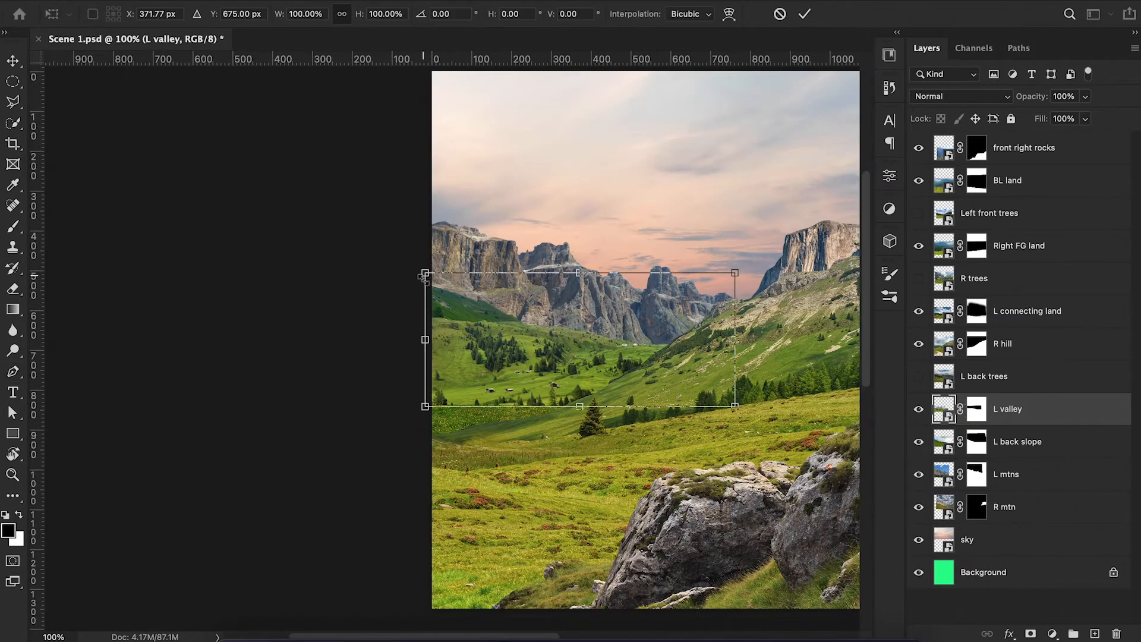
pyautogui.moveTo(424, 273); pyautogui.dragTo(408, 259)
pyautogui.moveTo(773, 353); pyautogui.dragTo(771, 363)
pyautogui.moveTo(632, 380); pyautogui.dragTo(620, 378)
pyautogui.moveTo(790, 345); pyautogui.dragTo(790, 341)
pyautogui.press('Return')
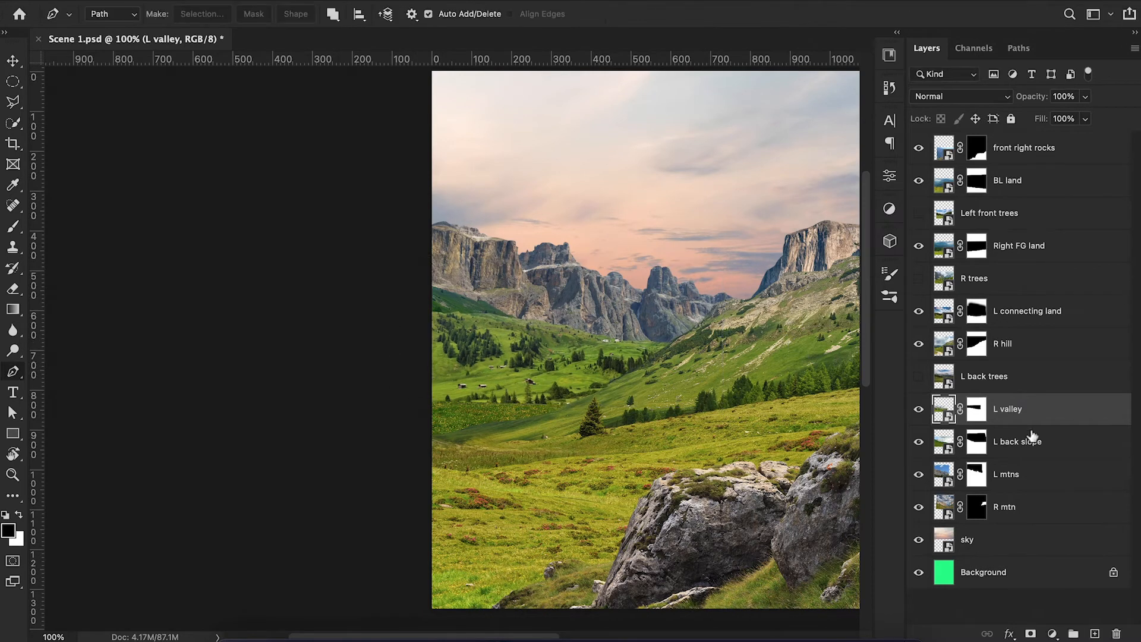
# Nudge the L back slope layer about 10 px down with Free Transform.
pyautogui.click(945, 446)
pyautogui.hotkey('ctrl', 't')
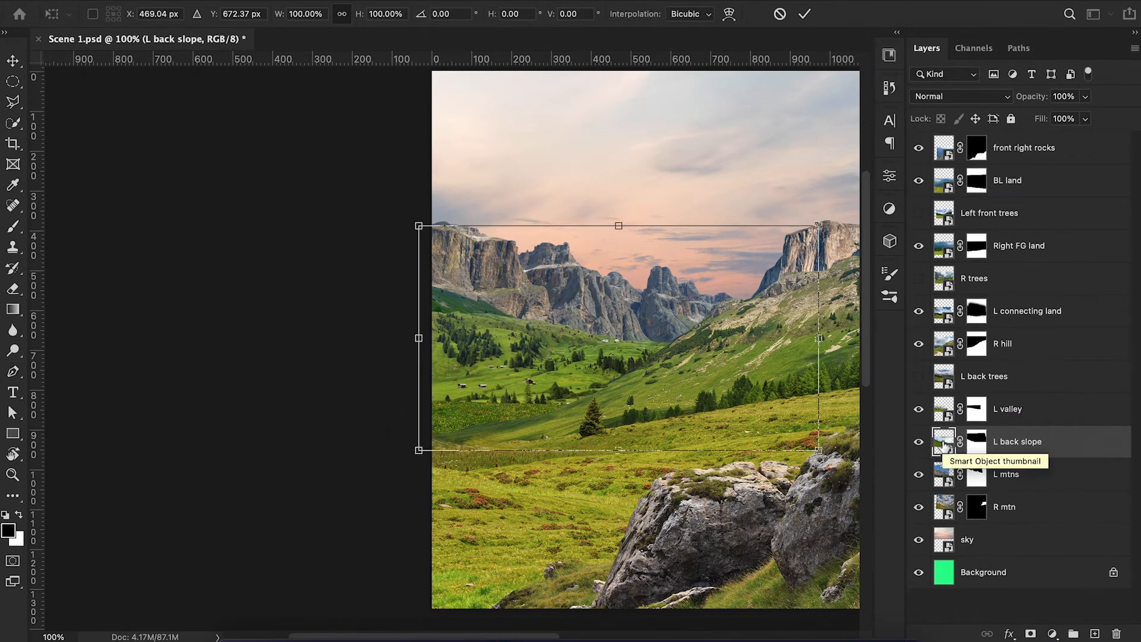
pyautogui.hotkey('shift', 'Down')
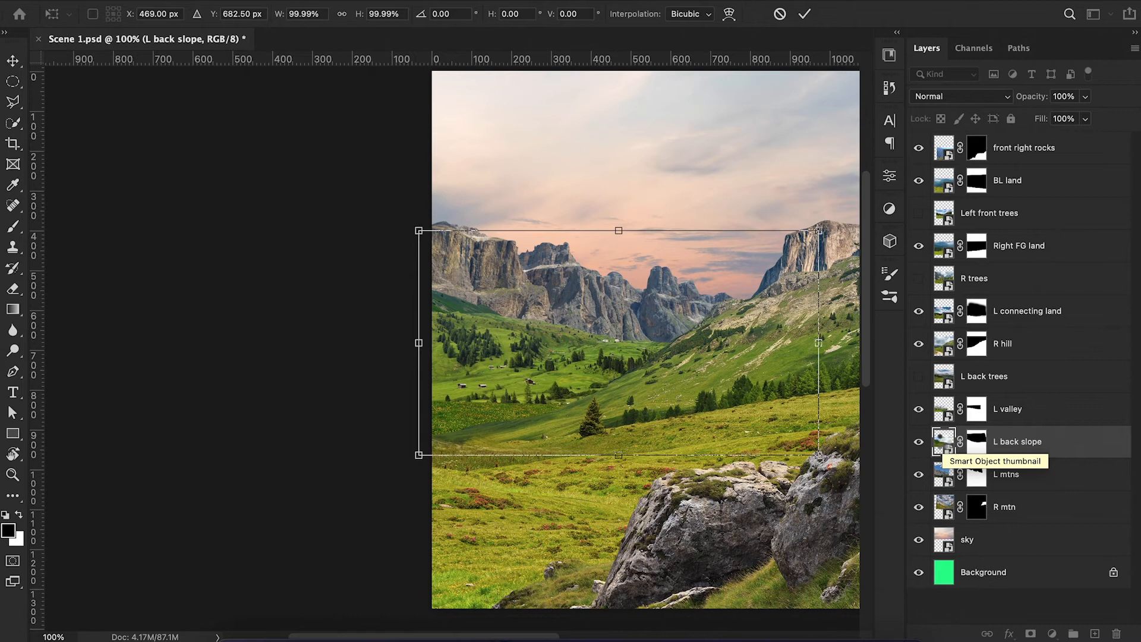
pyautogui.press('Return')
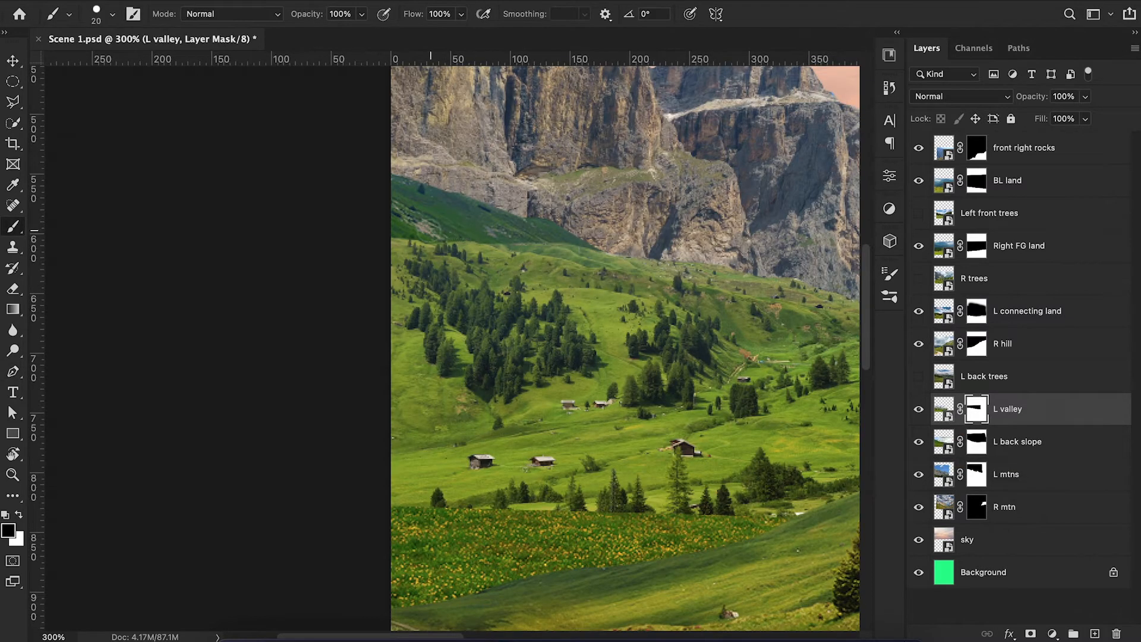
# Open the L valley source photo and remove the wooden cabins from its meadow with the Spot Healing Brush at size 100.
pyautogui.hotkey('ctrl', '1')
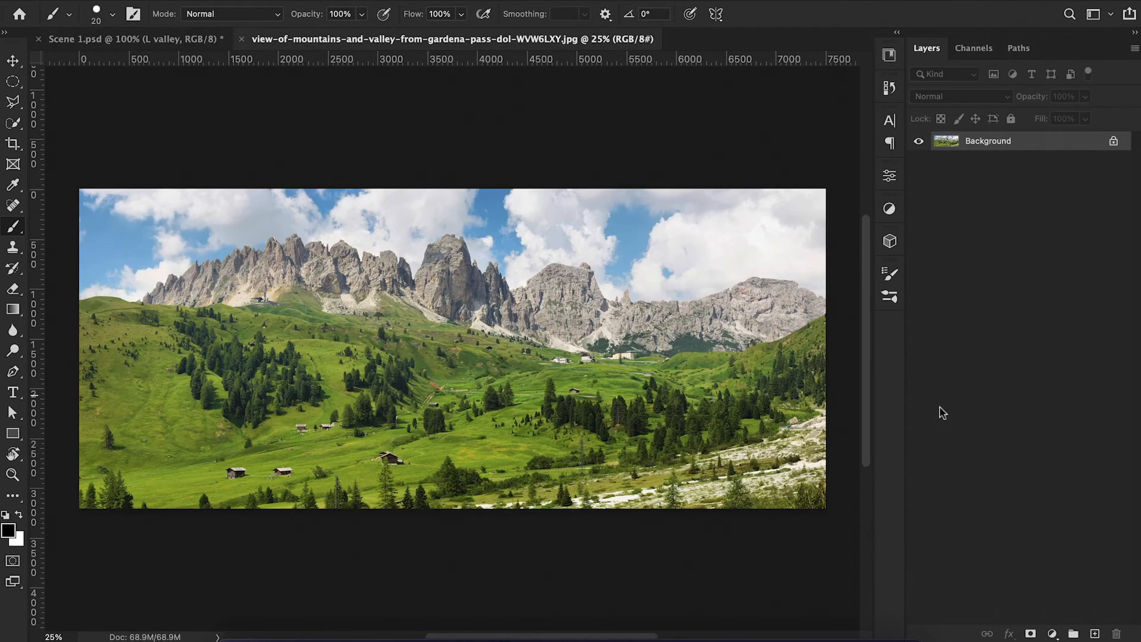
pyautogui.click(13, 205)
pyautogui.press(']')
pyautogui.press(']')
pyautogui.press(']')
pyautogui.press(']')
pyautogui.press(']')
pyautogui.press(']')
pyautogui.press(']')
pyautogui.press(']')
pyautogui.moveTo(228, 475); pyautogui.dragTo(287, 472)
pyautogui.click(301, 429)
pyautogui.moveTo(323, 433); pyautogui.dragTo(327, 429)
pyautogui.click(312, 429)
pyautogui.moveTo(374, 469)
pyautogui.mouseDown()
pyautogui.moveTo(406, 458)
pyautogui.moveTo(397, 455)
pyautogui.mouseUp()
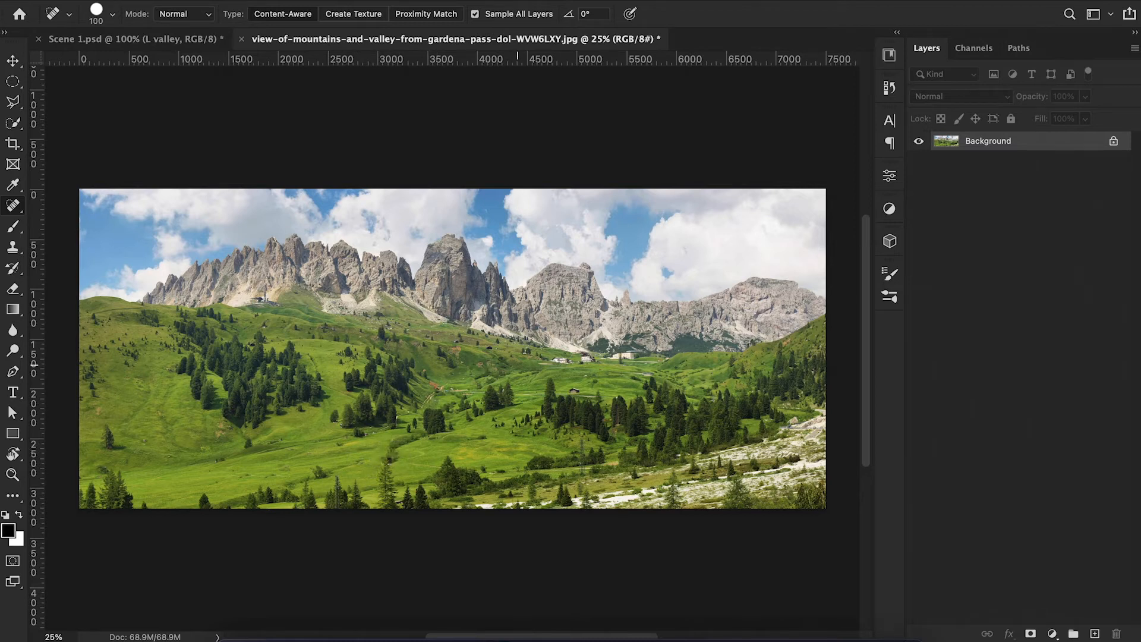
# Heal away the white buildings below the distant peaks, save the source photo and close it.
pyautogui.click(560, 360)
pyautogui.click(132, 131)
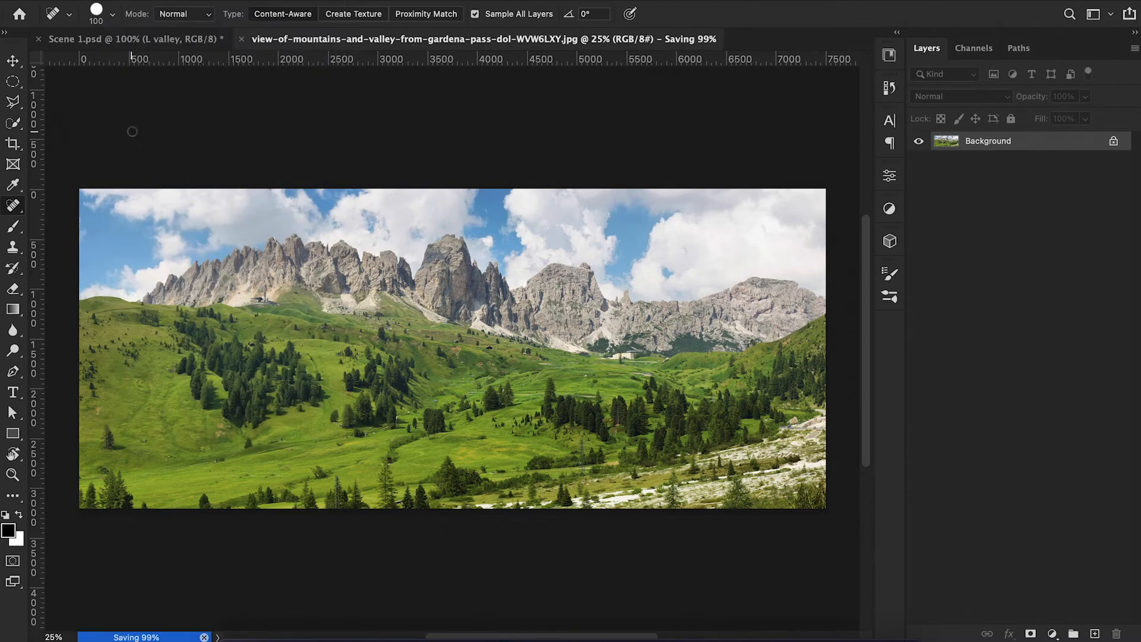
pyautogui.click(196, 39)
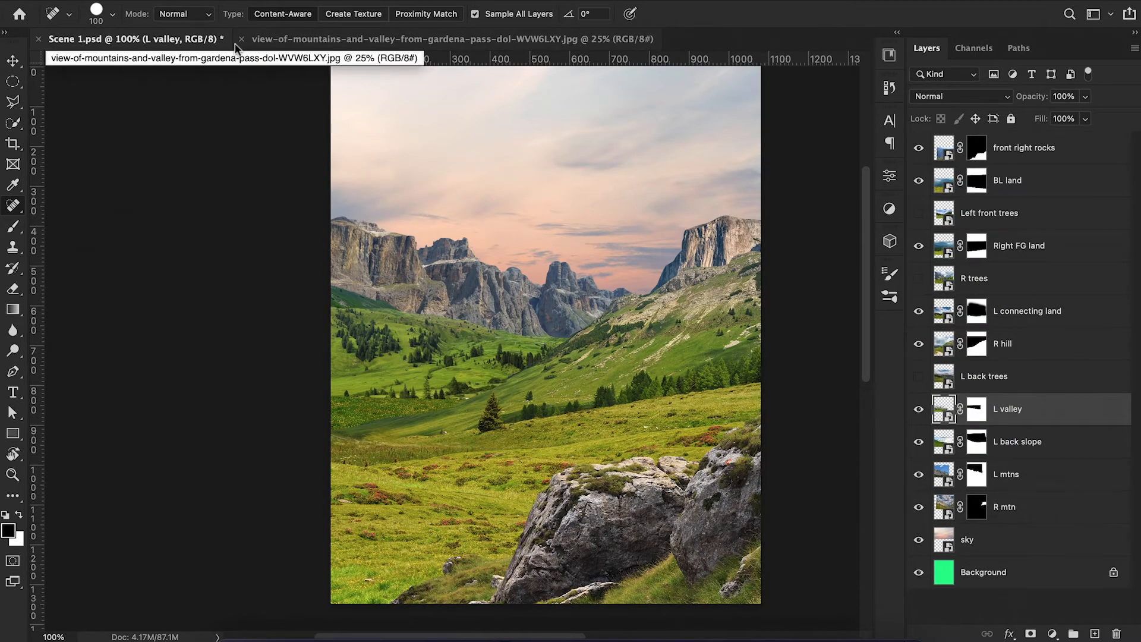
pyautogui.click(241, 40)
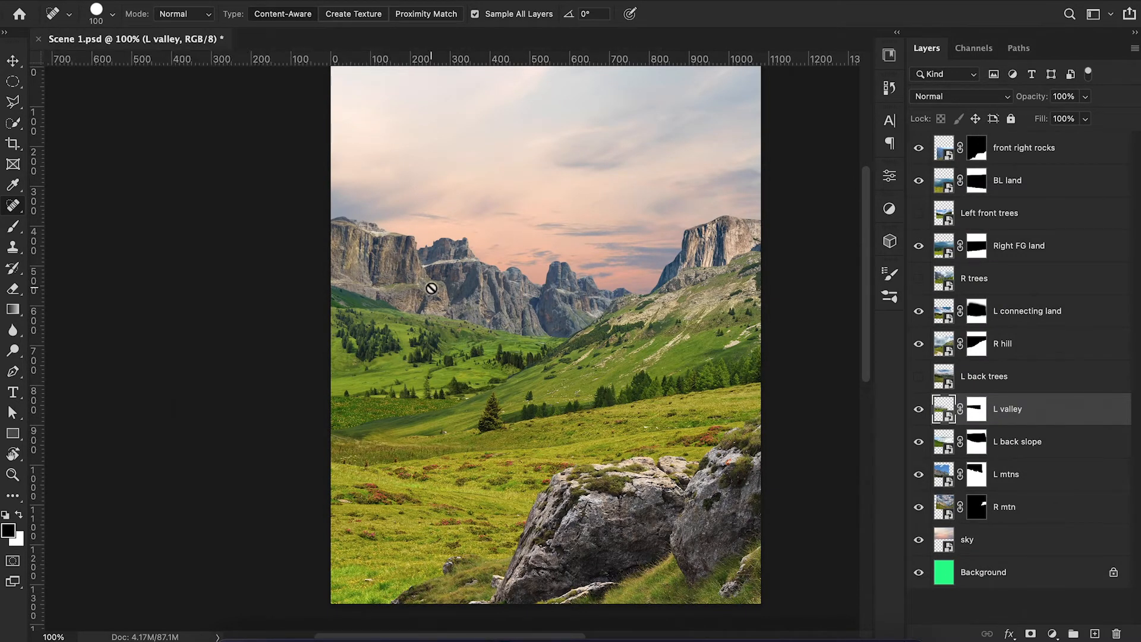
# Show the L back trees layer, scale it down and position it over the left side of the valley.
pyautogui.click(918, 376)
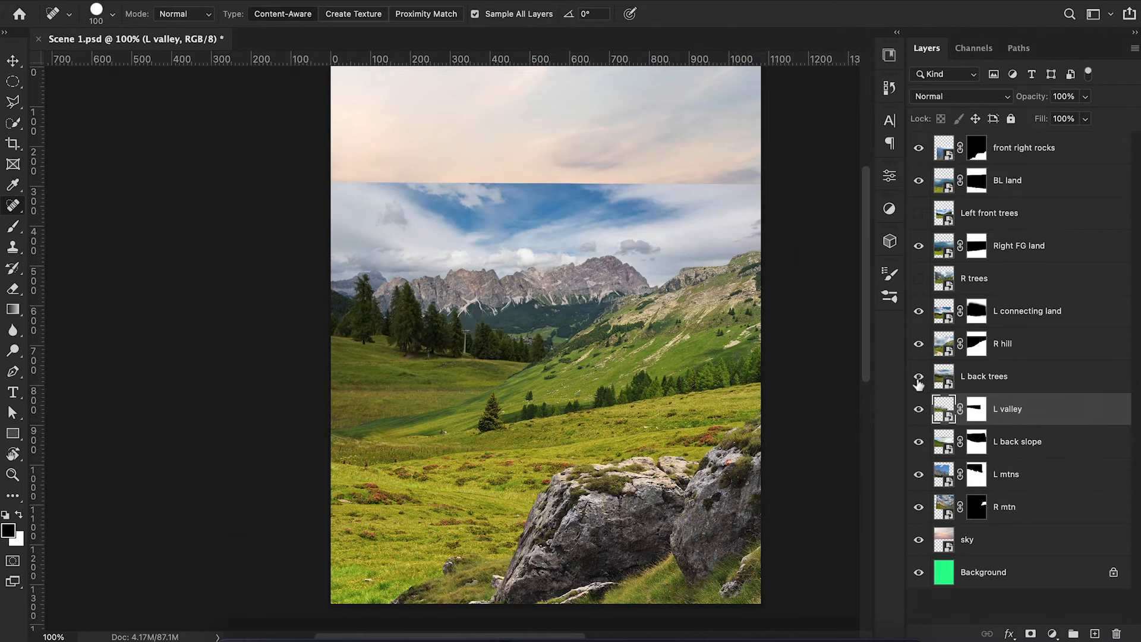
pyautogui.click(945, 376)
pyautogui.hotkey('ctrl', 't')
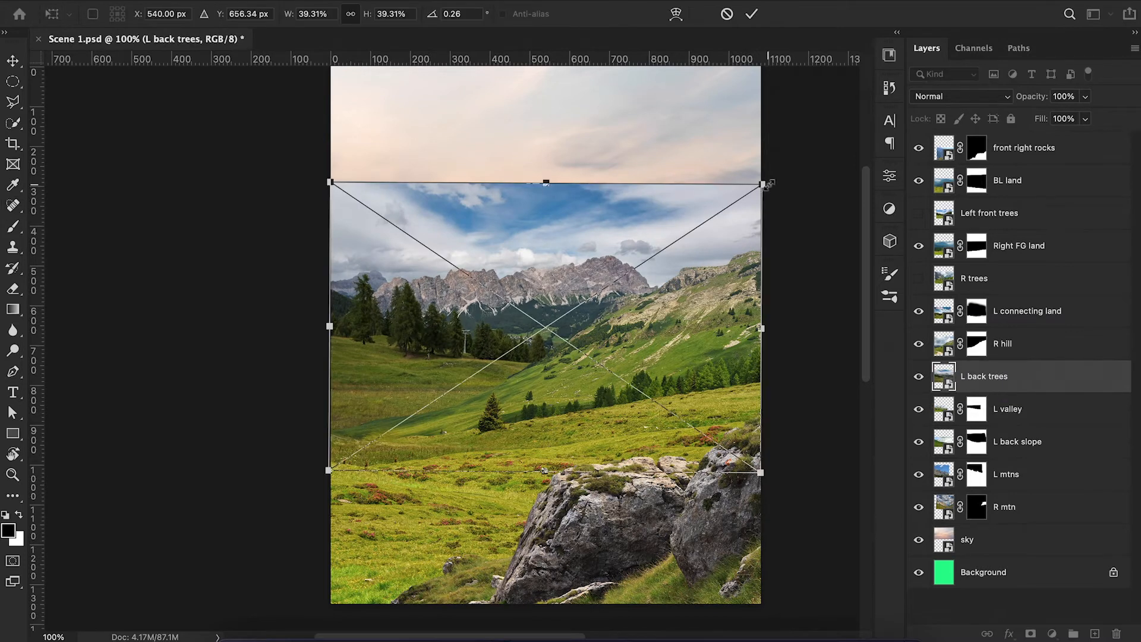
pyautogui.moveTo(765, 184); pyautogui.dragTo(586, 293)
pyautogui.moveTo(555, 363); pyautogui.dragTo(459, 390)
pyautogui.press('Return')
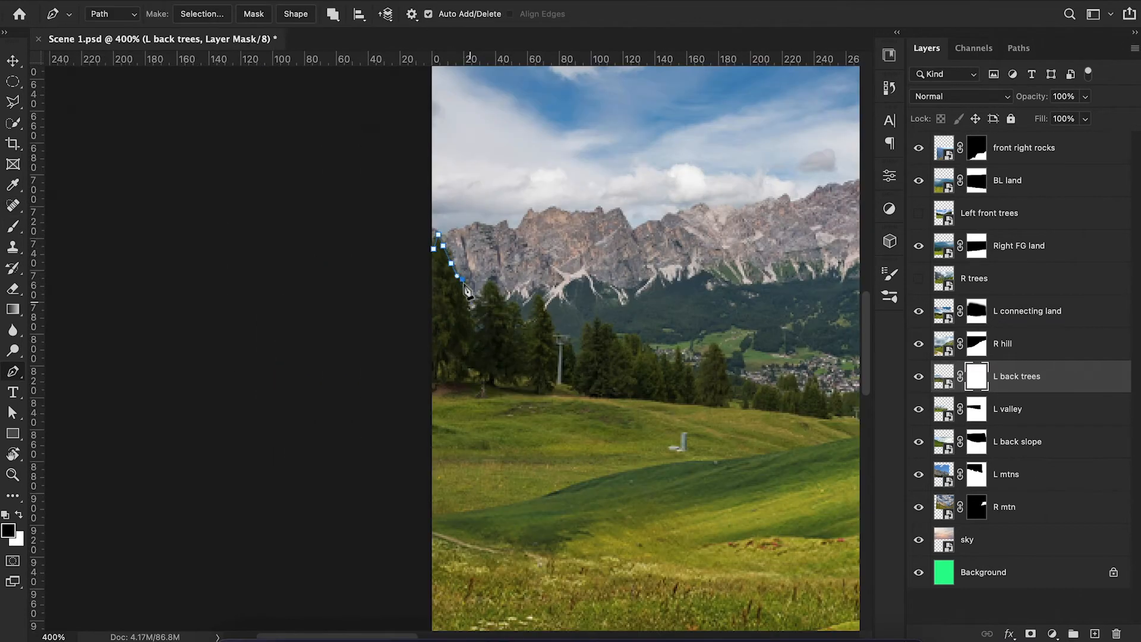
# Trace the treetops on the L back trees layer with a Pen path and close it around the sky and mountains.
pyautogui.click(489, 280)
pyautogui.click(515, 301)
pyautogui.click(533, 322)
pyautogui.click(553, 335)
pyautogui.click(585, 324)
pyautogui.click(606, 324)
pyautogui.click(632, 334)
pyautogui.click(662, 351)
pyautogui.click(677, 345)
pyautogui.click(707, 349)
pyautogui.click(738, 375)
pyautogui.click(774, 385)
pyautogui.click(801, 389)
pyautogui.click(815, 376)
pyautogui.click(839, 394)
pyautogui.moveTo(856, 403); pyautogui.dragTo(643, 390)
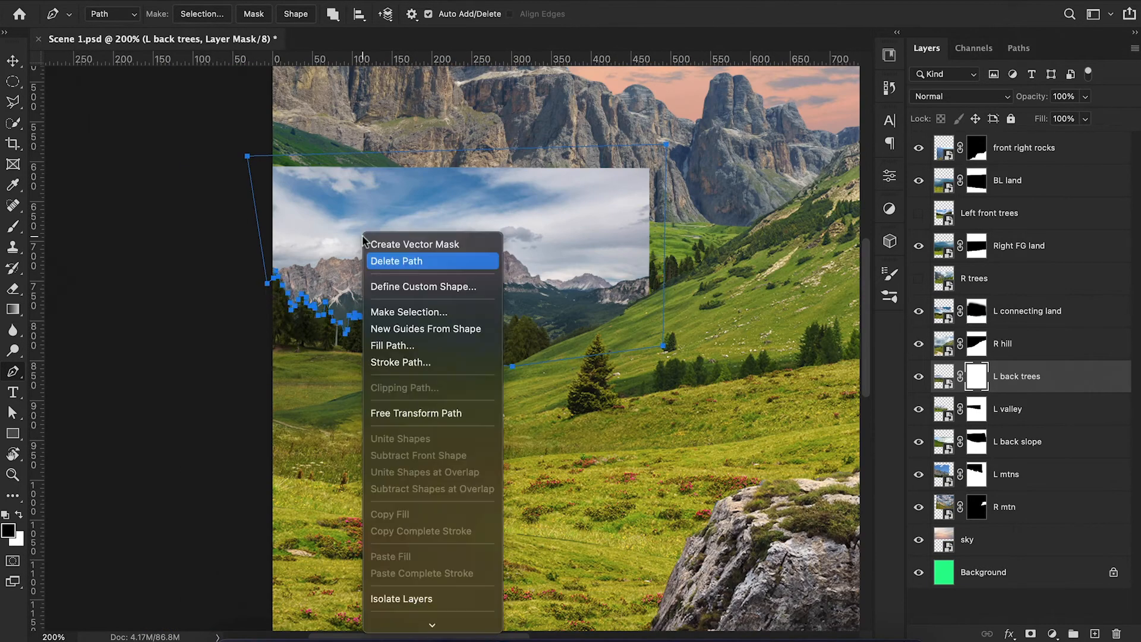
pyautogui.click(416, 260)
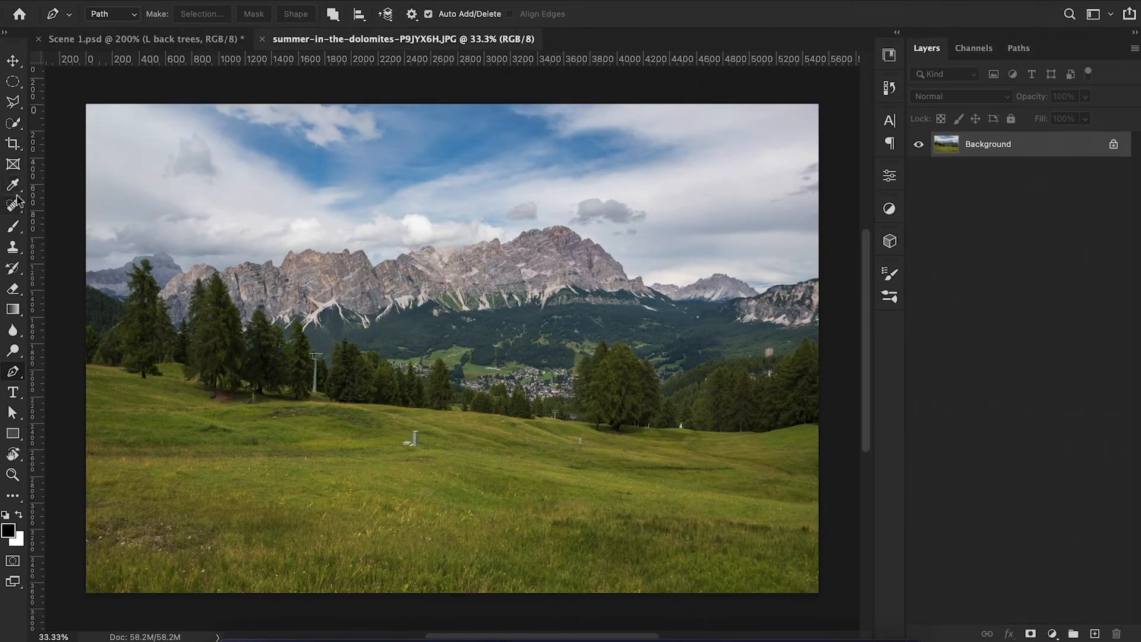
# Heal away the lift pole, the meadow fixture and the bare patch under the trees in the L back trees source photo, save and close it.
pyautogui.press('j')
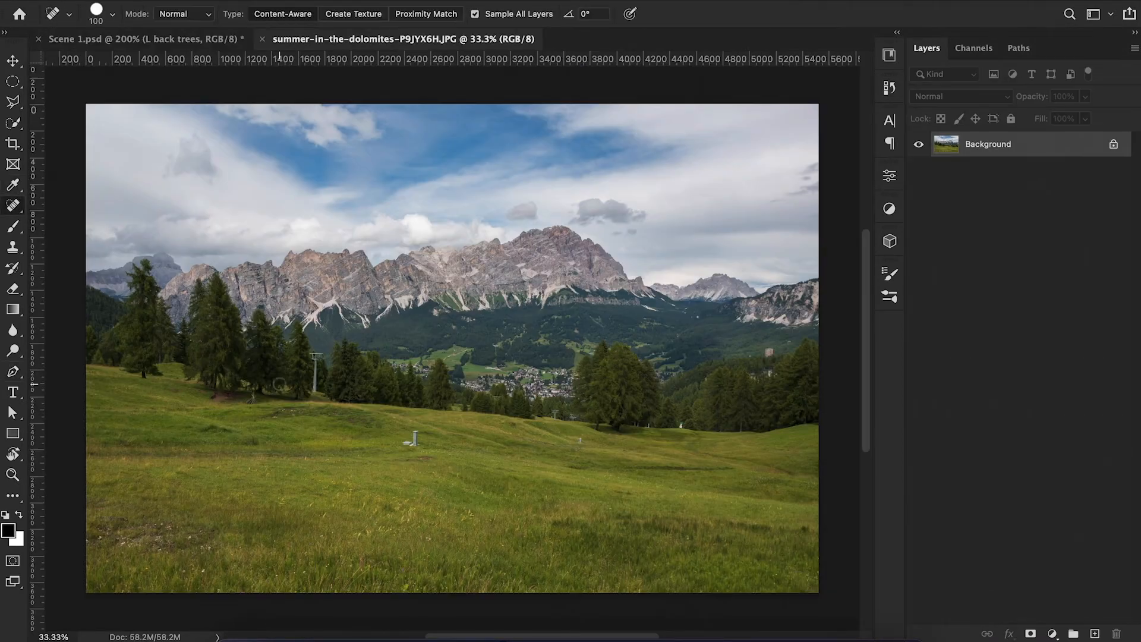
pyautogui.moveTo(316, 356); pyautogui.dragTo(316, 386)
pyautogui.moveTo(415, 430); pyautogui.dragTo(407, 444)
pyautogui.moveTo(242, 401); pyautogui.dragTo(260, 402)
pyautogui.press('super+s')
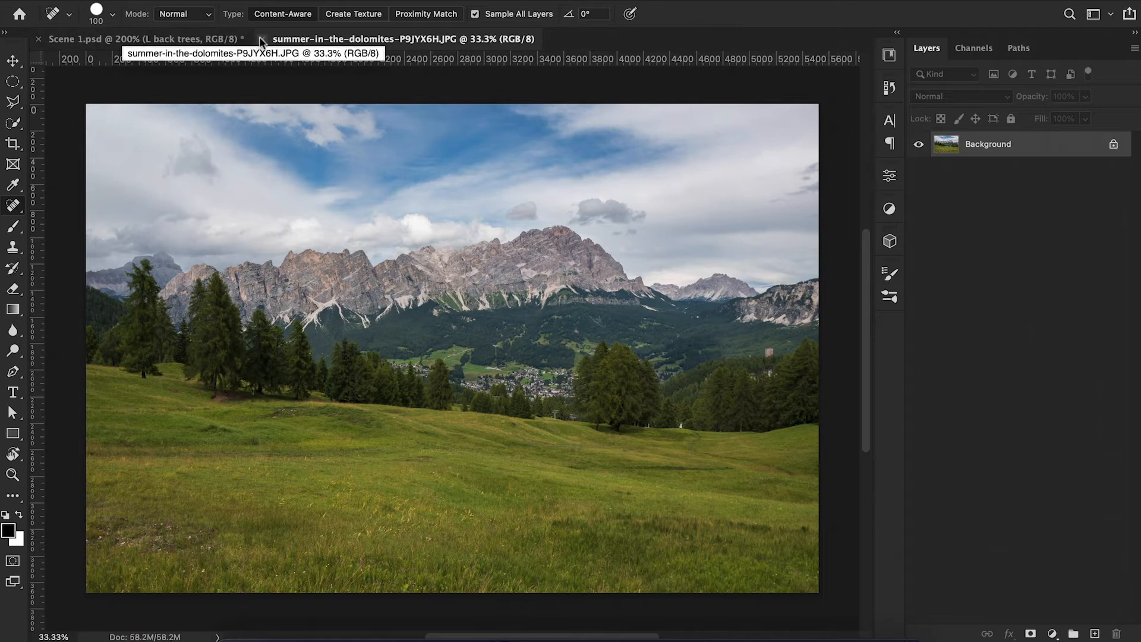
pyautogui.click(262, 39)
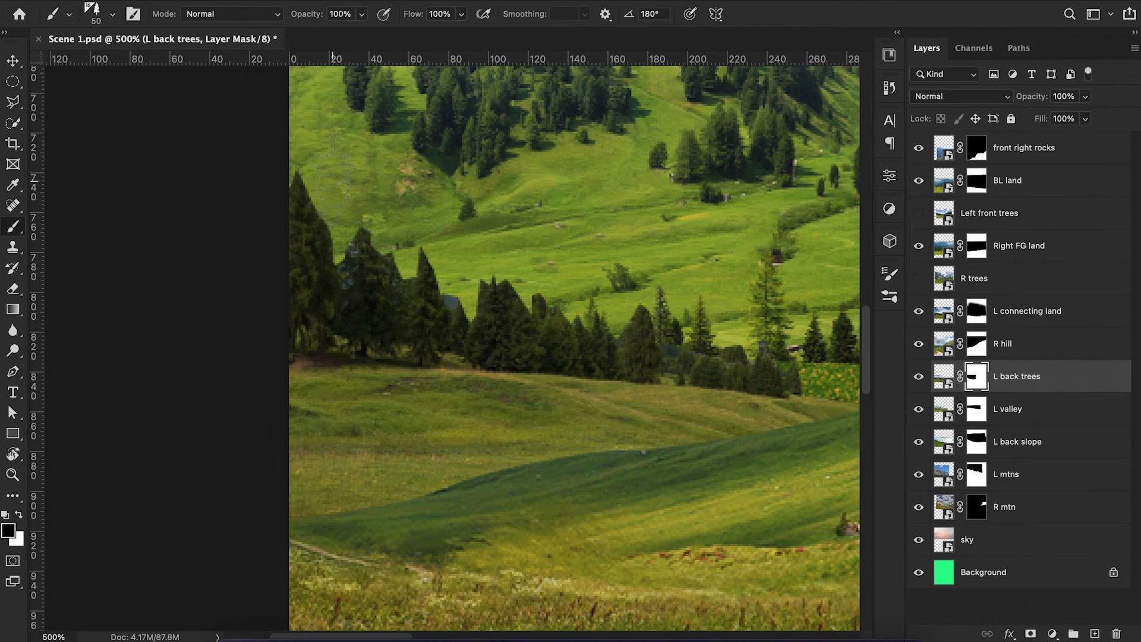
# Refine the treetop edges on the L back trees mask with a tree-shaped brush at size 50 and black.
pyautogui.moveTo(351, 211)
pyautogui.mouseDown()
pyautogui.moveTo(357, 250)
pyautogui.moveTo(399, 220)
pyautogui.moveTo(393, 229)
pyautogui.moveTo(453, 268)
pyautogui.mouseUp()
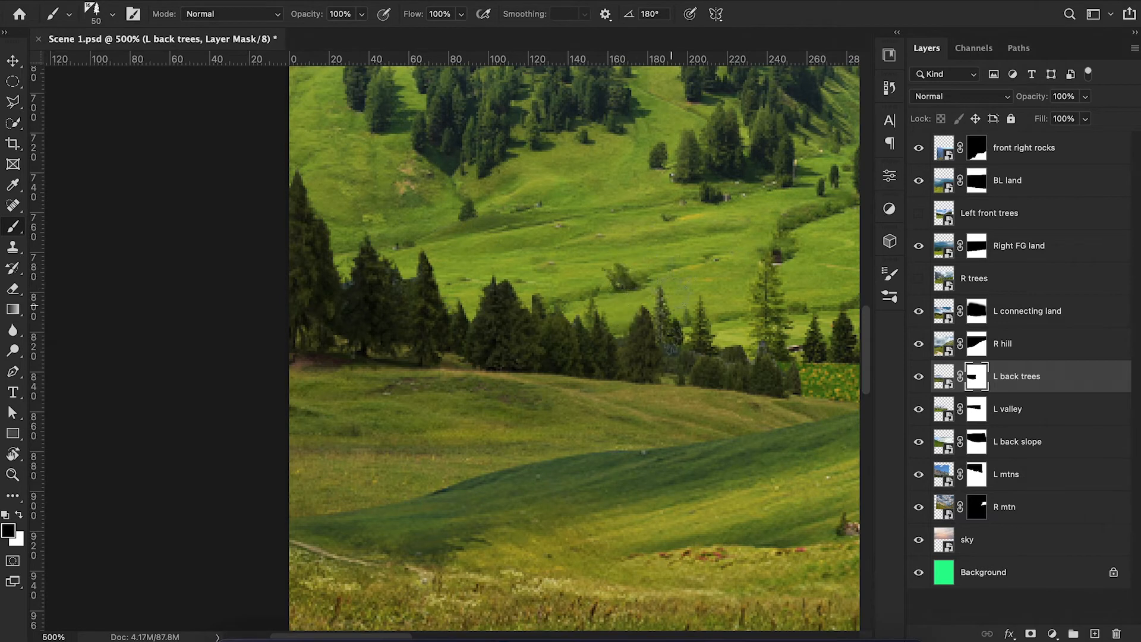
pyautogui.press('super+minus')
pyautogui.press('super+minus')
pyautogui.press('super+minus')
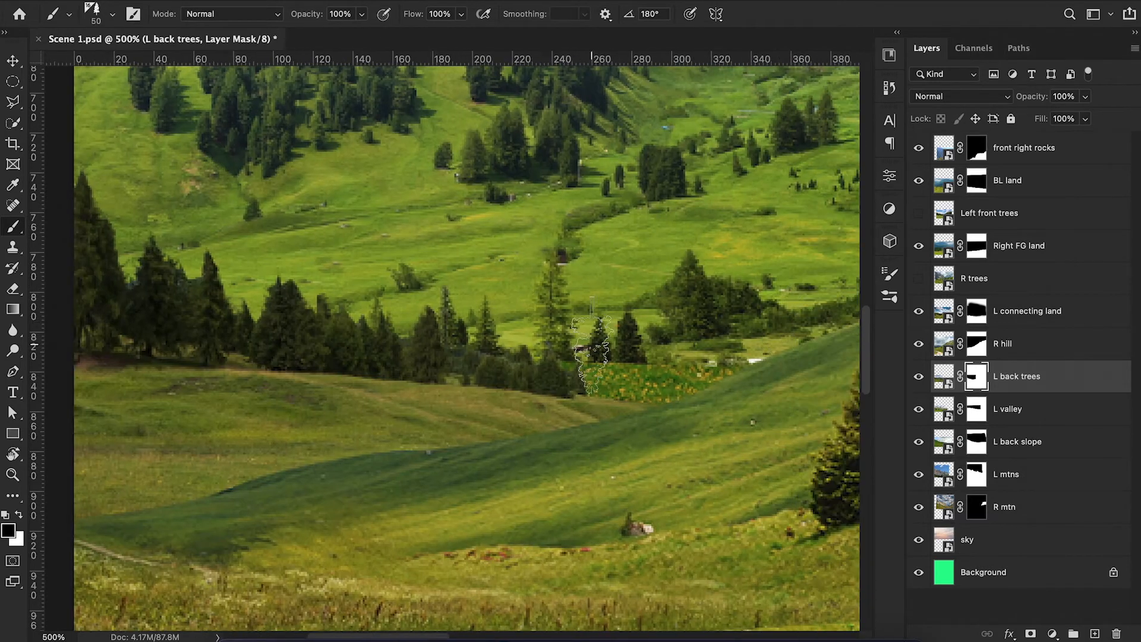
pyautogui.press('super+minus')
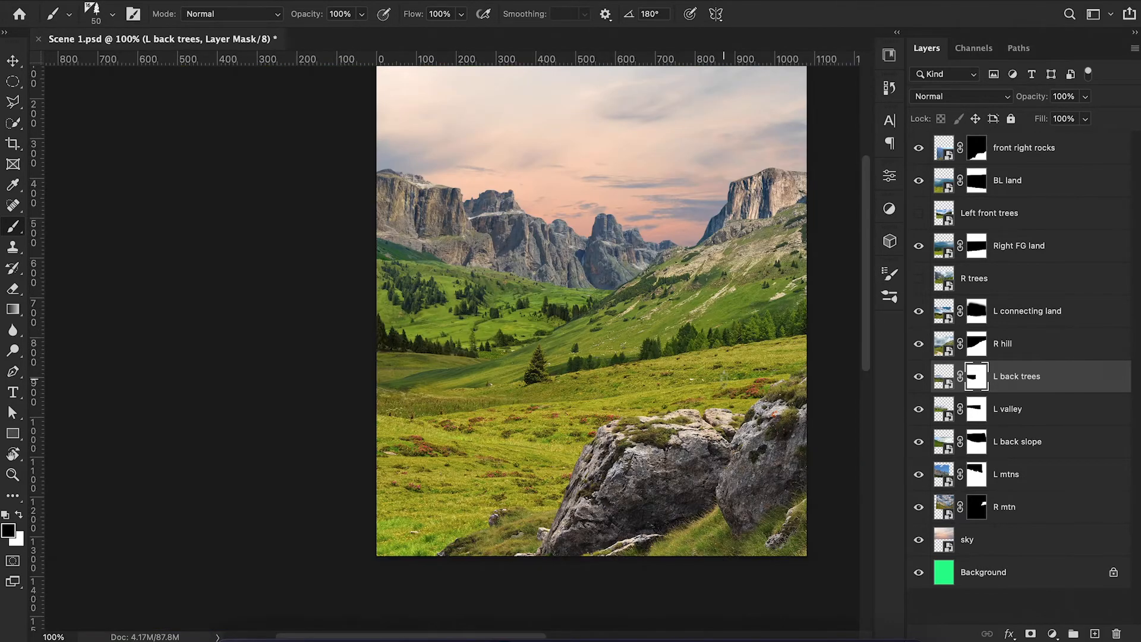
# Rescale the L back trees photo slightly and move it up and to the right.
pyautogui.click(944, 376)
pyautogui.press('super+t')
pyautogui.moveTo(547, 258); pyautogui.dragTo(550, 247)
pyautogui.moveTo(500, 344); pyautogui.dragTo(515, 333)
pyautogui.press('Return')
pyautogui.press('b')
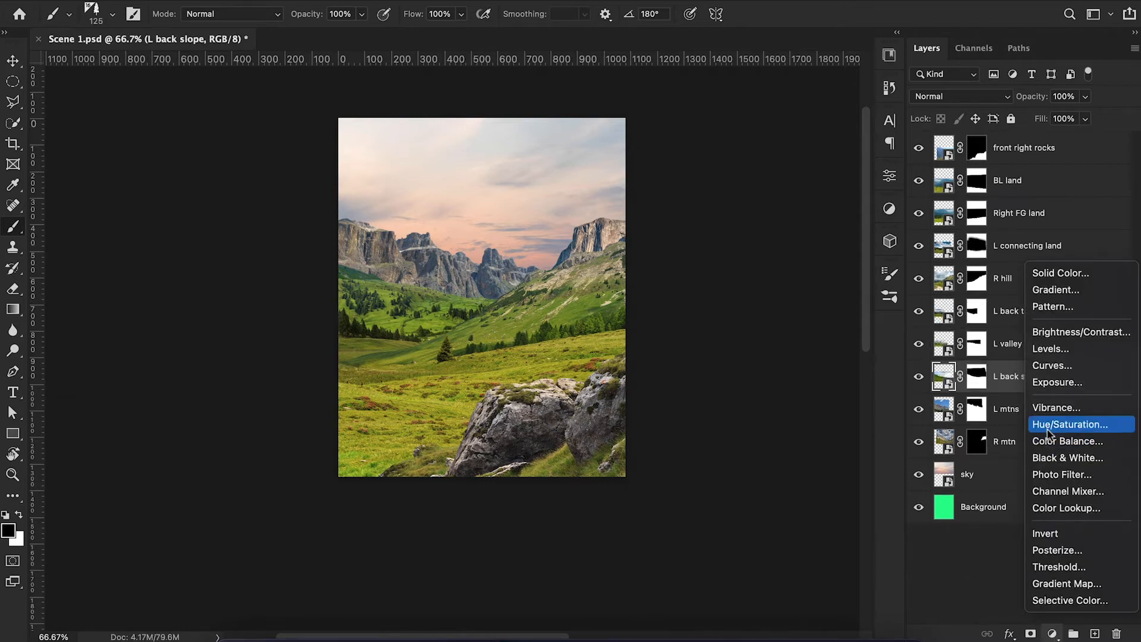
# Add a Selective Color adjustment clipped to L back slope and adjust the cyan, magenta, yellow and black amounts of one colour range.
pyautogui.click(1008, 485)
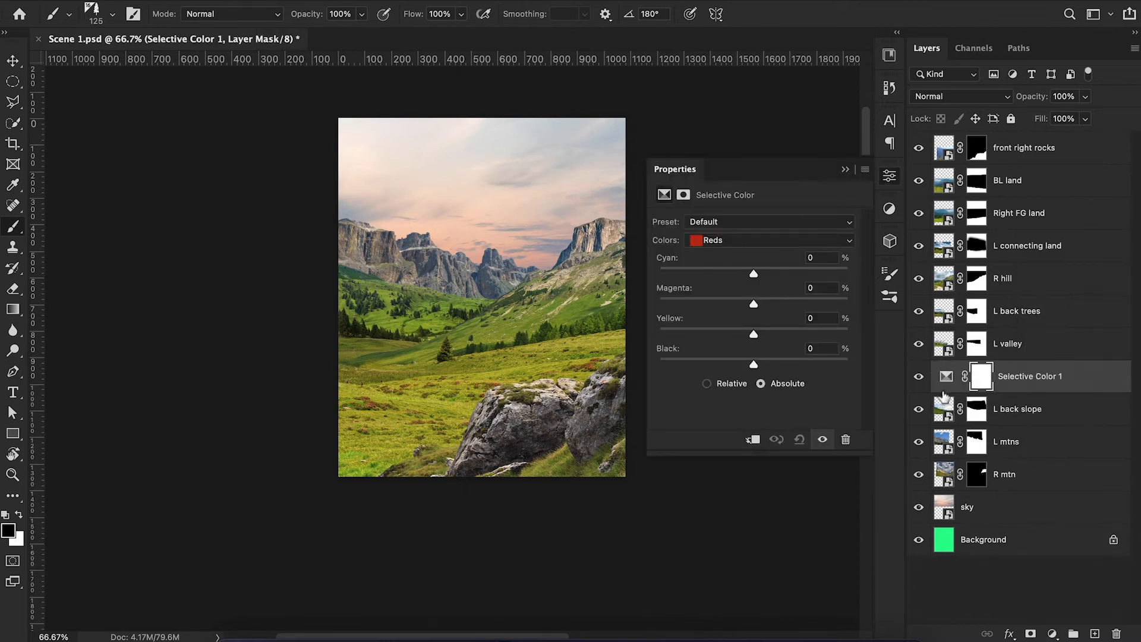
pyautogui.keyDown('alt'); pyautogui.click(946, 393); pyautogui.keyUp('alt')
pyautogui.click(737, 242)
pyautogui.click(725, 263)
pyautogui.moveTo(754, 305); pyautogui.dragTo(678, 365)
pyautogui.moveTo(754, 275); pyautogui.dragTo(648, 279)
pyautogui.moveTo(735, 304); pyautogui.dragTo(866, 345)
pyautogui.moveTo(678, 365)
pyautogui.mouseDown()
pyautogui.moveTo(606, 369)
pyautogui.moveTo(685, 365)
pyautogui.mouseUp()
# Set the yellow of the Neutrals to +35% in the L back slope's Selective Color adjustment.
pyautogui.click(731, 241)
pyautogui.click(740, 302)
pyautogui.moveTo(753, 334); pyautogui.dragTo(776, 337)
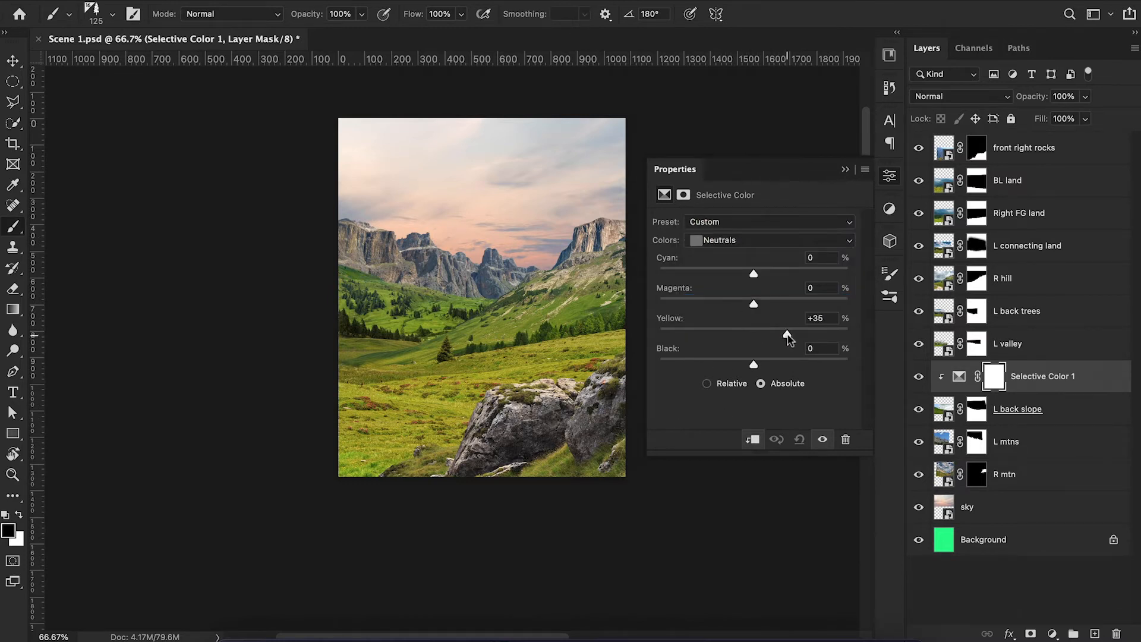
pyautogui.click(845, 170)
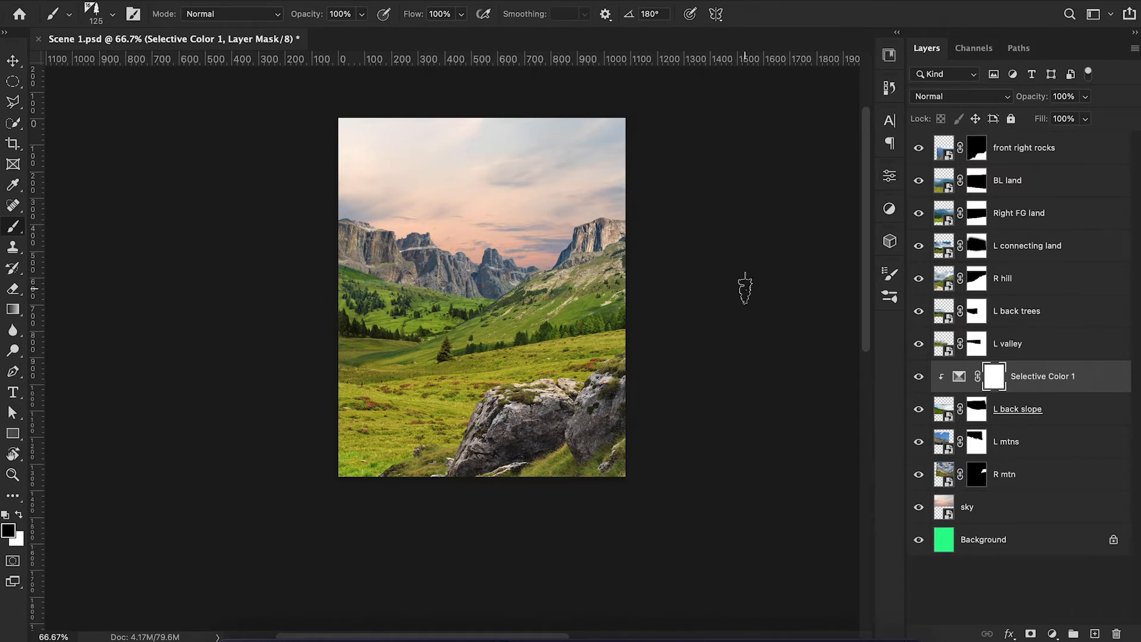
# Add a Levels adjustment clipped to L mtns, raise its shadow input level and slightly lower its highlight input level.
pyautogui.click(1010, 443)
pyautogui.click(1053, 634)
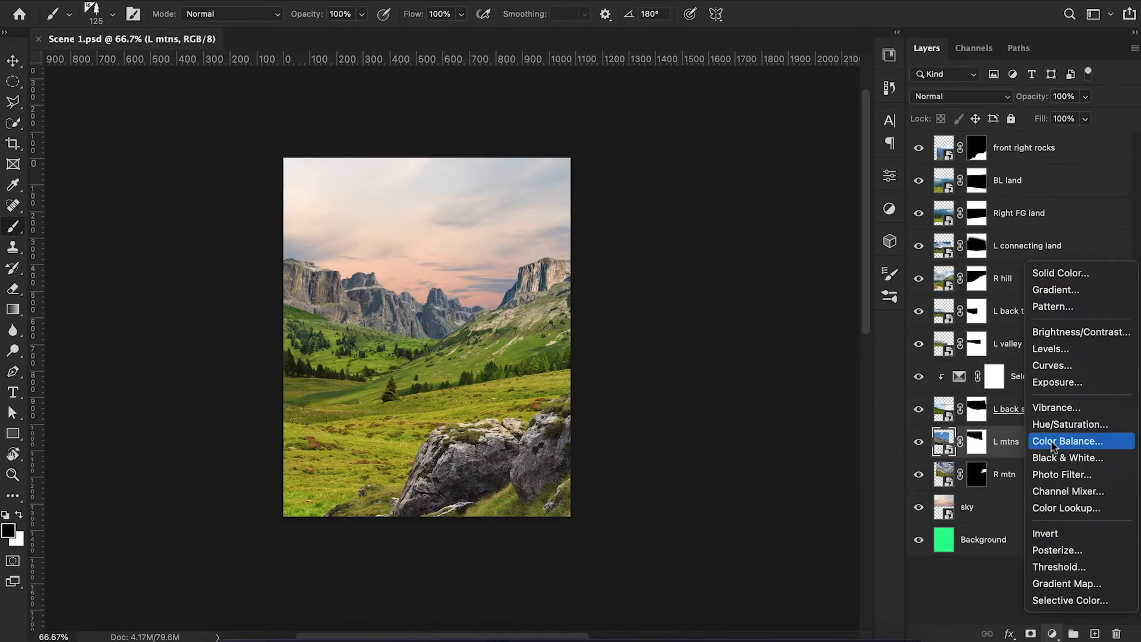
pyautogui.click(1045, 350)
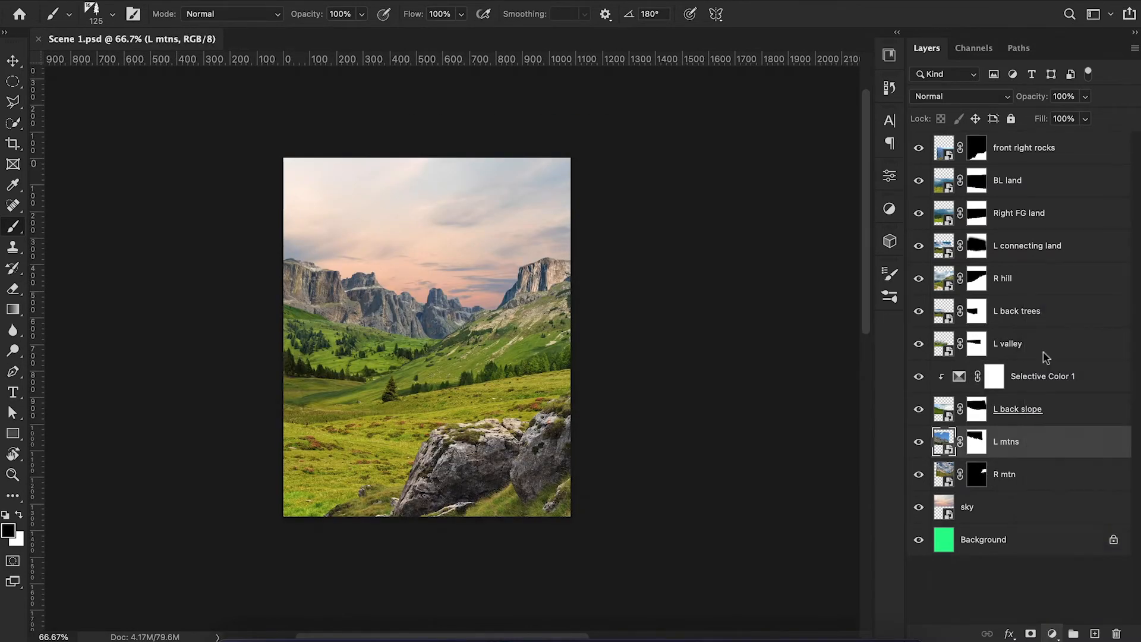
pyautogui.keyDown('alt'); pyautogui.click(951, 459); pyautogui.keyUp('alt')
pyautogui.moveTo(676, 340); pyautogui.dragTo(692, 340)
pyautogui.moveTo(849, 338); pyautogui.dragTo(847, 338)
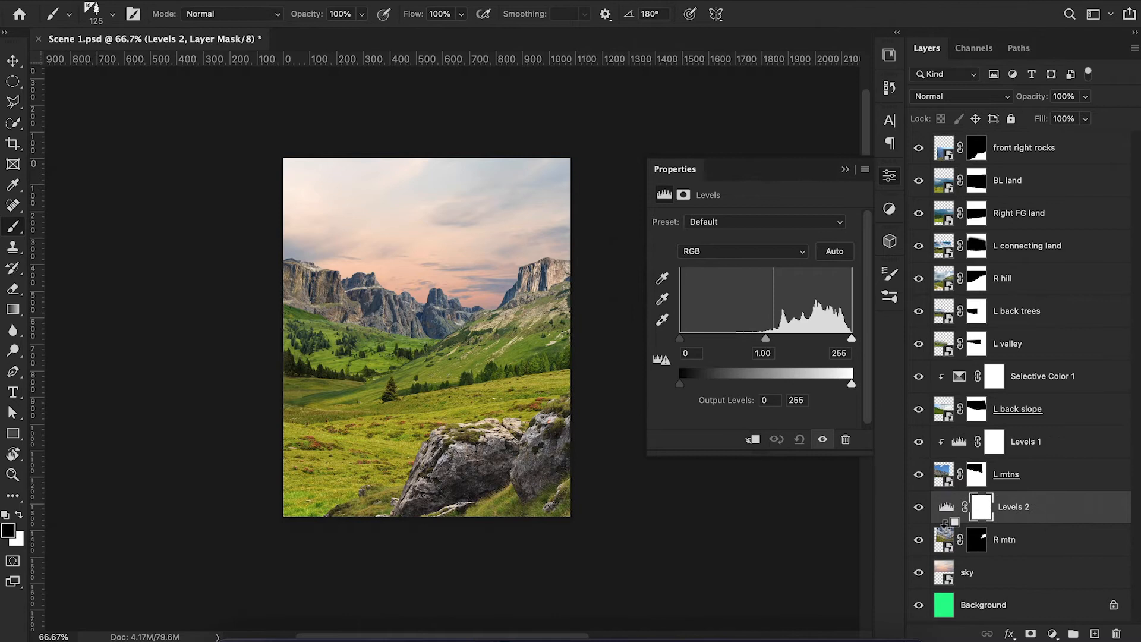
# Clip the Levels 2 adjustment to R mtn and set its white output level to 227.
pyautogui.keyDown('alt'); pyautogui.click(945, 523); pyautogui.keyUp('alt')
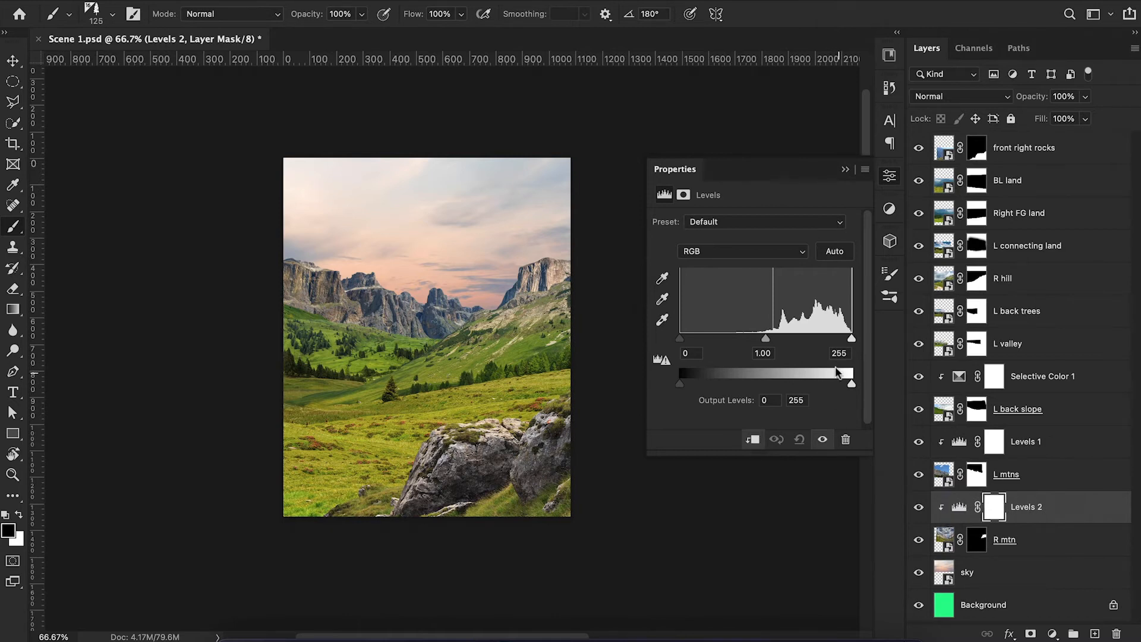
pyautogui.moveTo(851, 384); pyautogui.dragTo(834, 387)
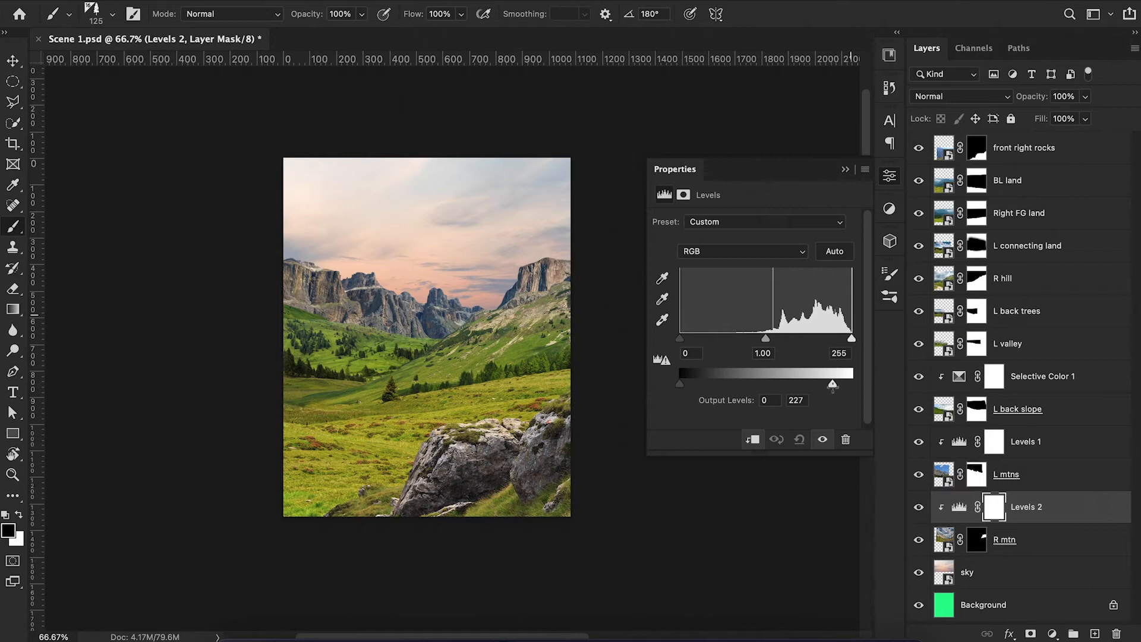
pyautogui.click(845, 170)
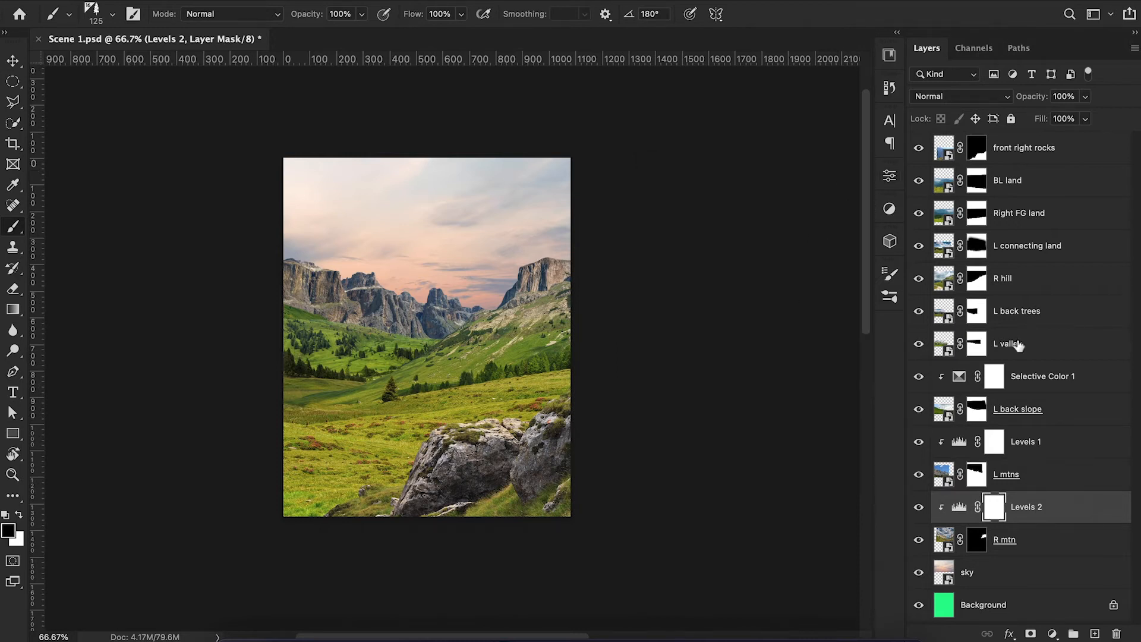
# Add a Selective Color adjustment clipped to L valley and set the Neutrals to yellow +41% and black +2%.
pyautogui.click(1028, 346)
pyautogui.click(1052, 634)
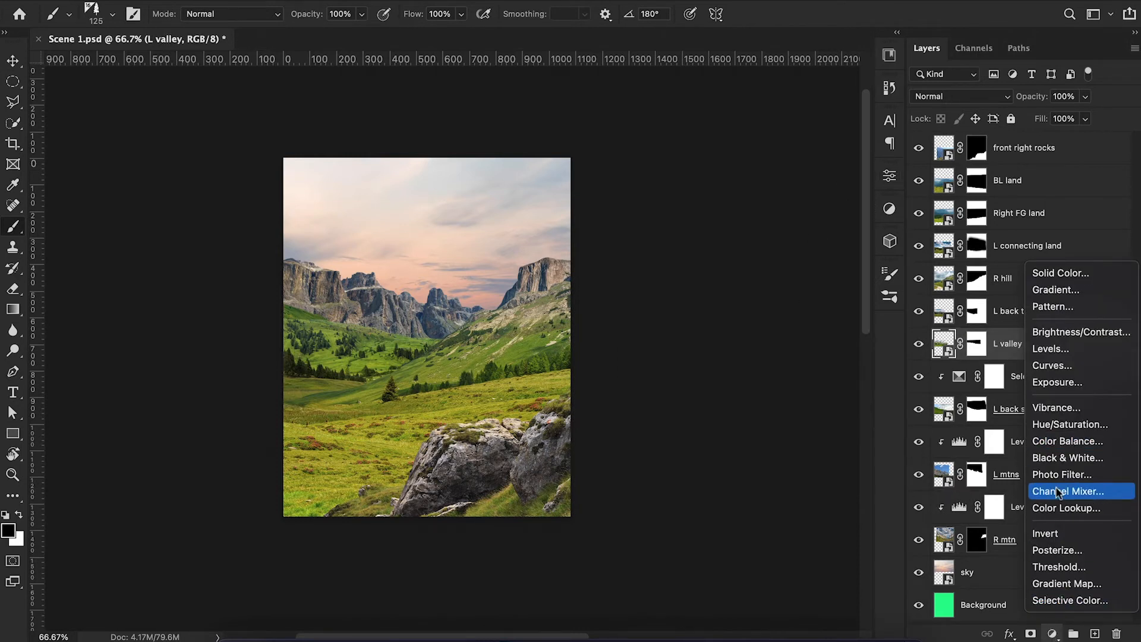
pyautogui.click(1051, 600)
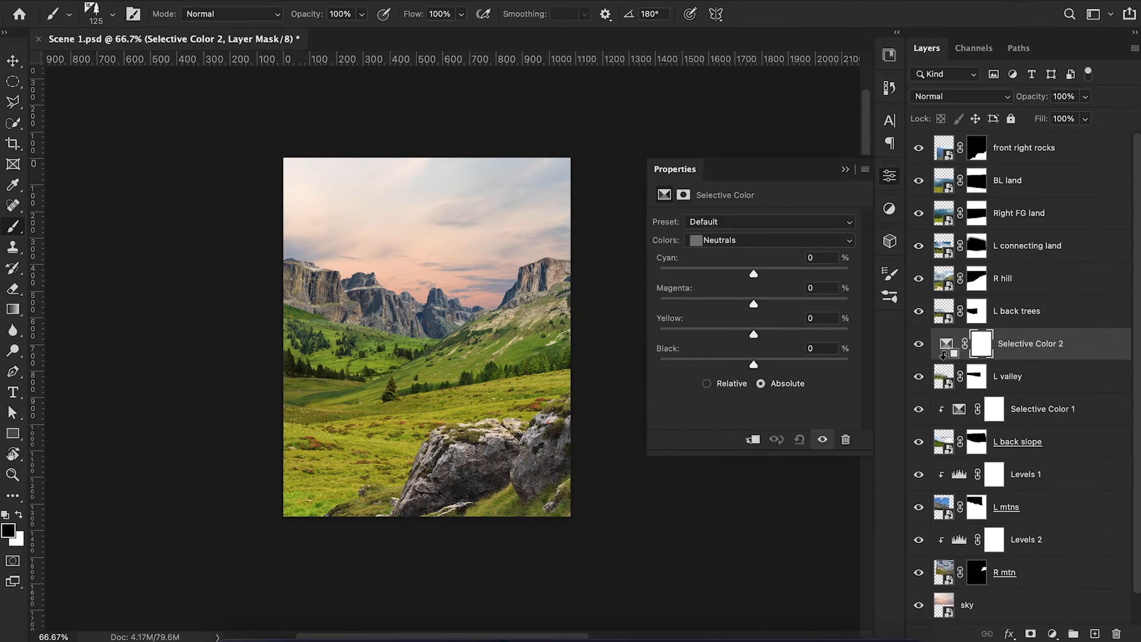
pyautogui.click(752, 440)
pyautogui.moveTo(754, 330); pyautogui.dragTo(752, 367)
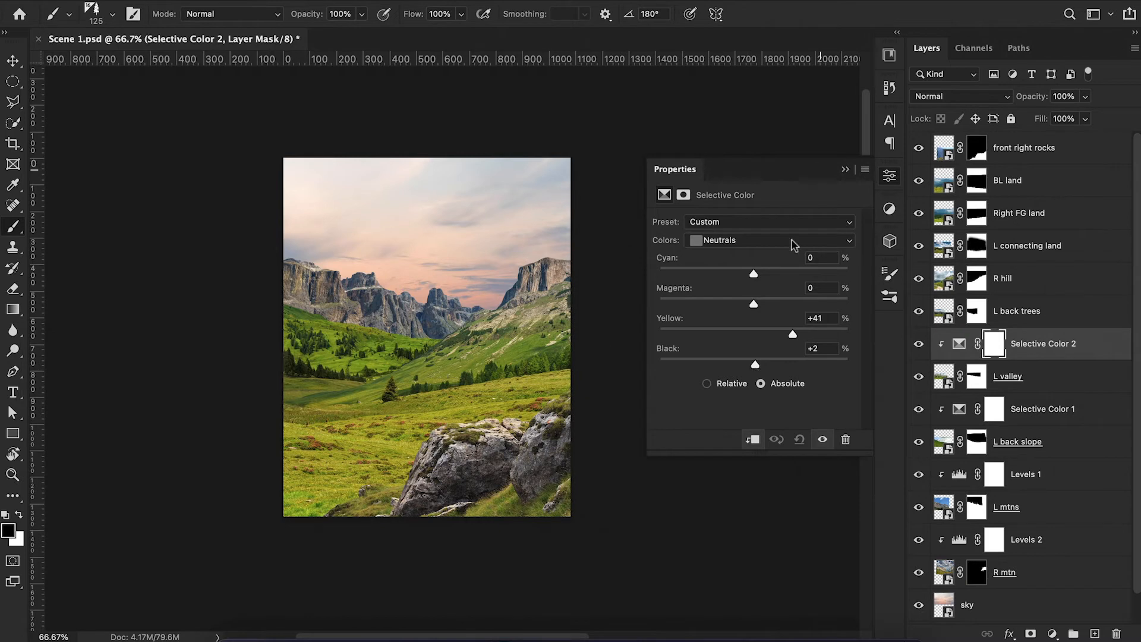
pyautogui.click(845, 169)
# Add a Hue/Saturation adjustment clipped directly above L valley, beneath its Selective Color layer, and set saturation to -29.
pyautogui.click(1052, 634)
pyautogui.click(1064, 425)
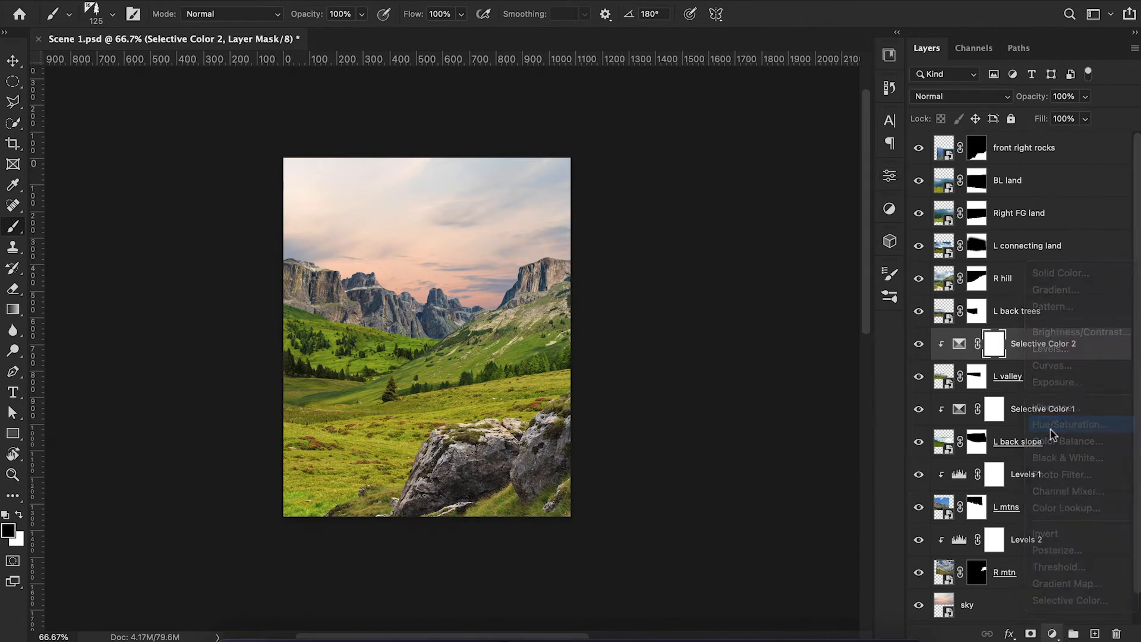
pyautogui.moveTo(990, 353); pyautogui.dragTo(990, 393)
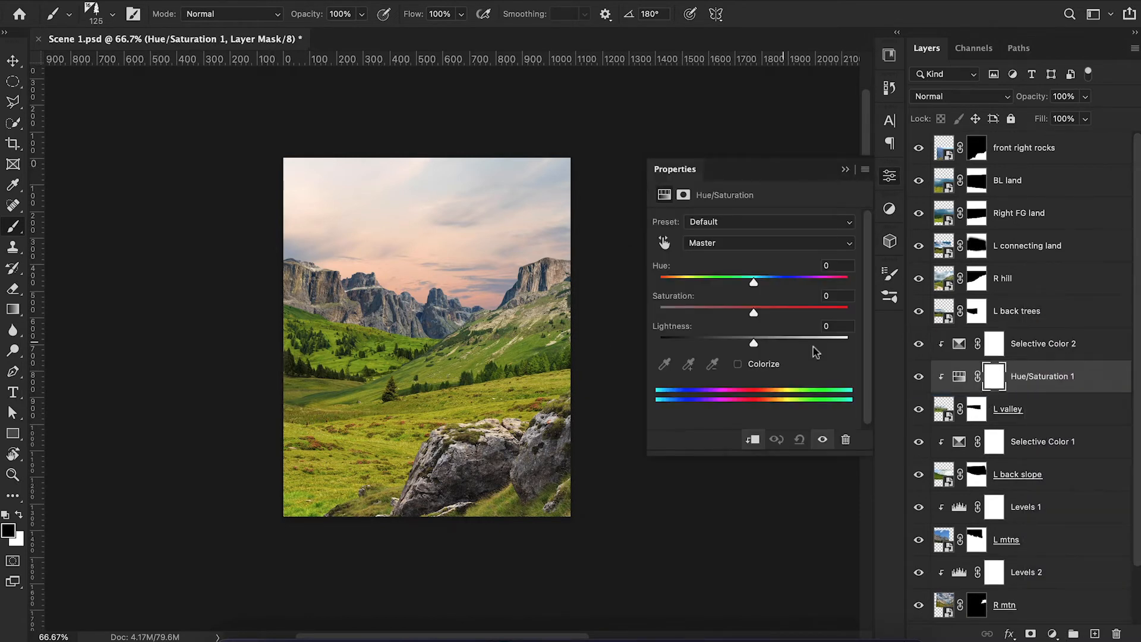
pyautogui.moveTo(753, 314); pyautogui.dragTo(727, 320)
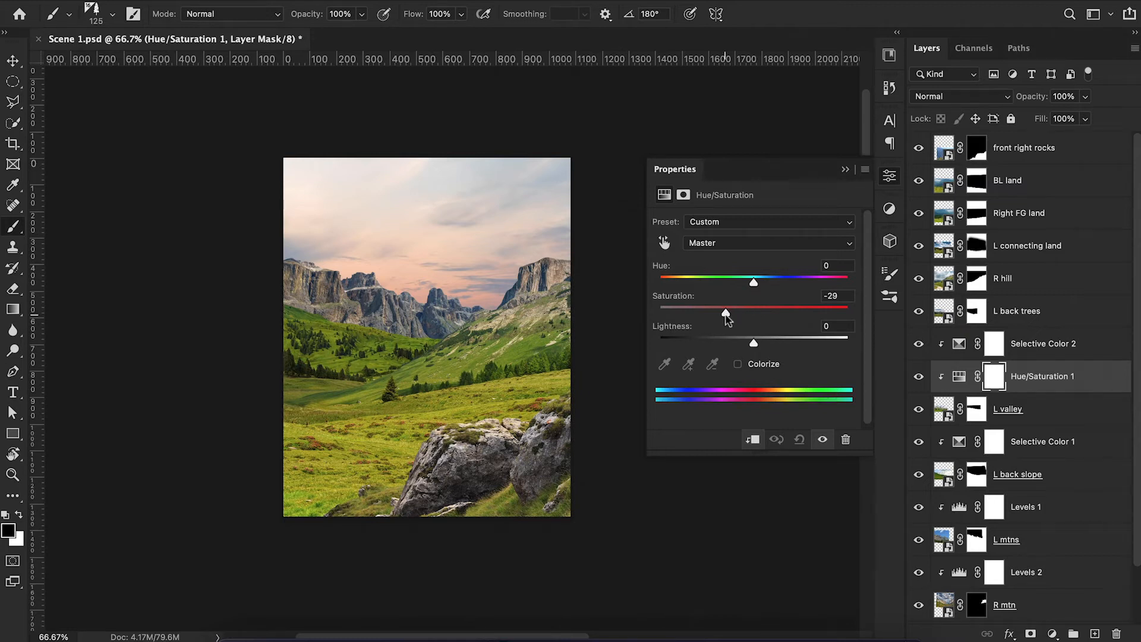
pyautogui.click(845, 170)
# Set the Neutrals in L valley's Selective Color adjustment to cyan -2%, yellow +29% and black -5%.
pyautogui.click(960, 345)
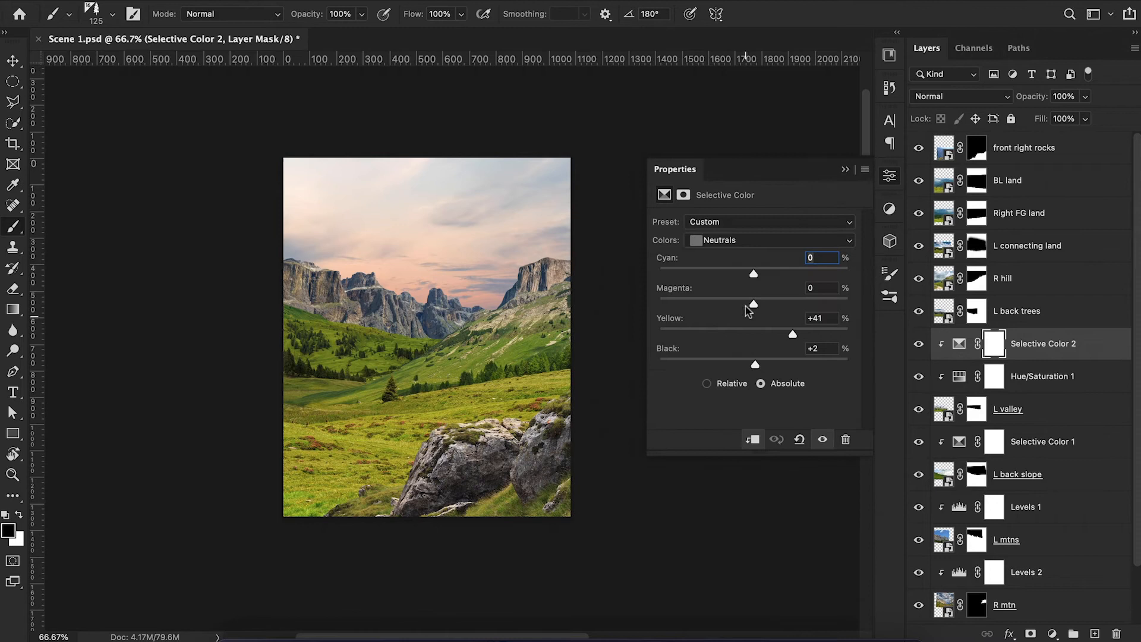
pyautogui.moveTo(755, 364); pyautogui.dragTo(781, 336)
pyautogui.moveTo(754, 275)
pyautogui.mouseDown()
pyautogui.moveTo(743, 278)
pyautogui.moveTo(752, 284)
pyautogui.mouseUp()
pyautogui.moveTo(751, 365); pyautogui.dragTo(754, 365)
pyautogui.moveTo(757, 269); pyautogui.dragTo(760, 275)
pyautogui.moveTo(754, 365); pyautogui.dragTo(748, 366)
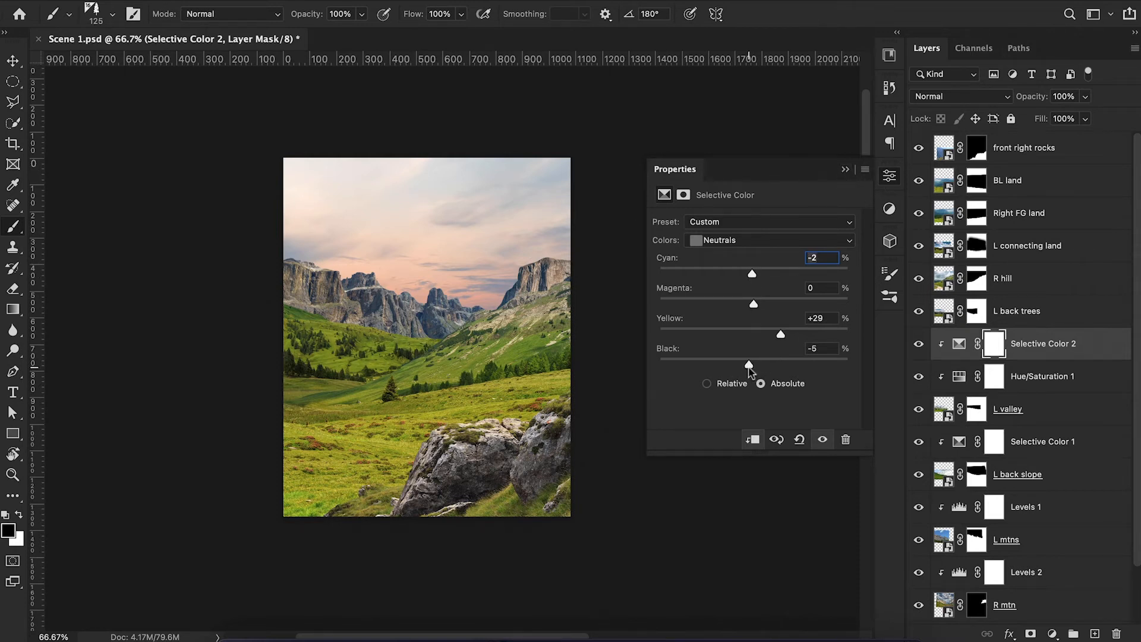
# Set the saturation of L valley's Hue/Saturation adjustment to -51.
pyautogui.click(960, 381)
pyautogui.moveTo(754, 313); pyautogui.dragTo(706, 320)
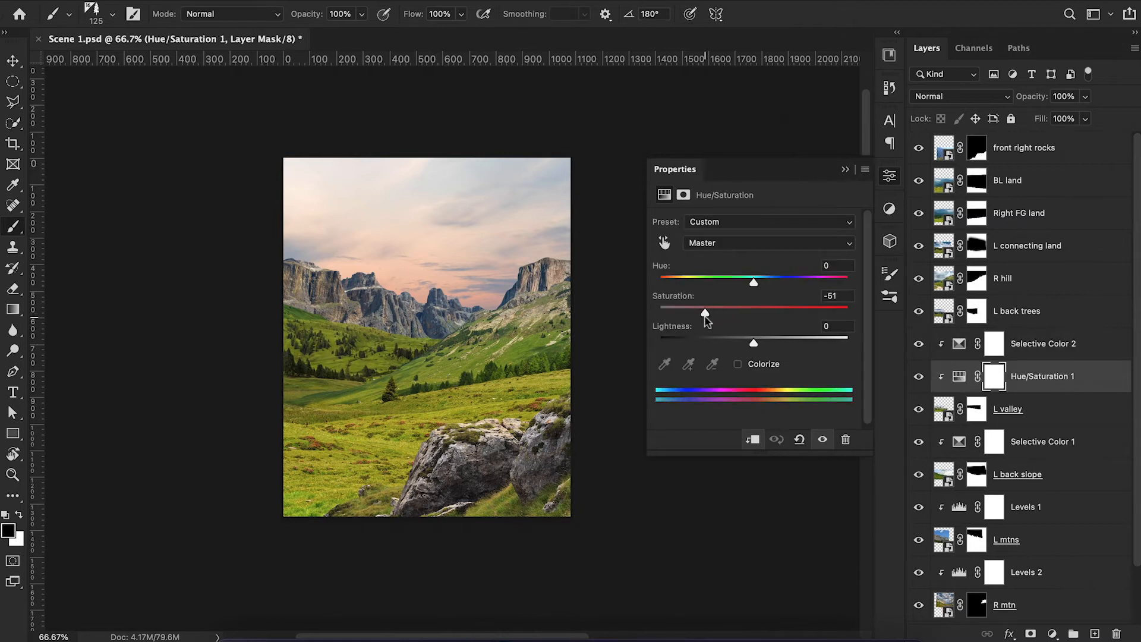
pyautogui.click(846, 169)
# Add a Selective Color adjustment clipped to R hill and fine-tune its cyan, yellow and black amounts.
pyautogui.click(943, 278)
pyautogui.click(1053, 634)
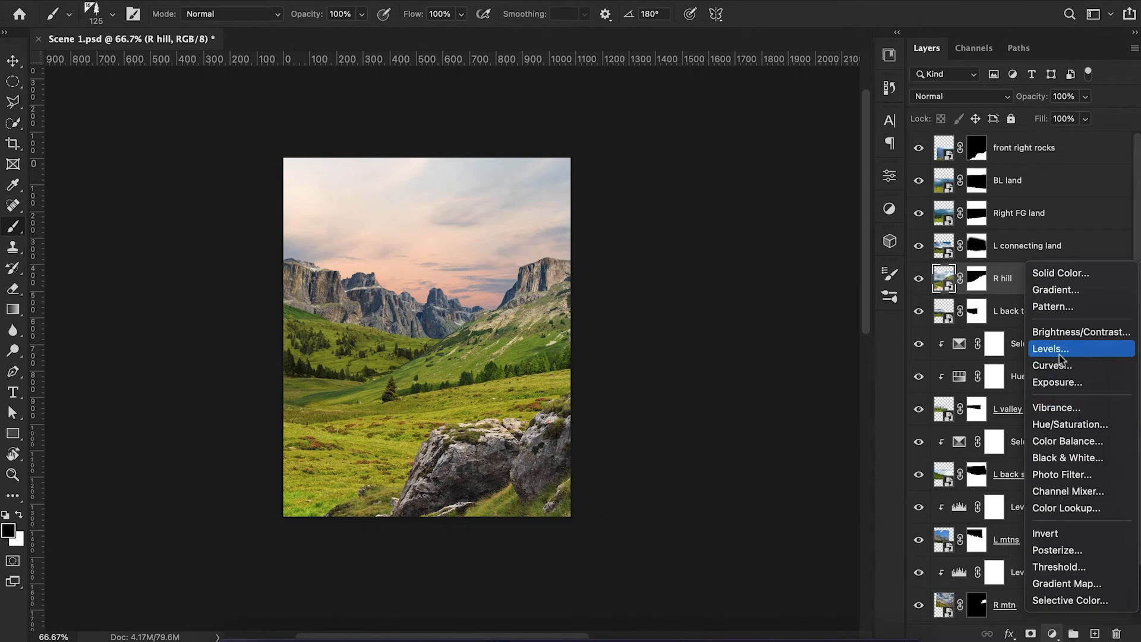
pyautogui.click(1049, 599)
pyautogui.keyDown('alt'); pyautogui.click(944, 295); pyautogui.keyUp('alt')
pyautogui.moveTo(754, 364); pyautogui.dragTo(764, 338)
pyautogui.moveTo(754, 274); pyautogui.dragTo(753, 275)
pyautogui.click(844, 170)
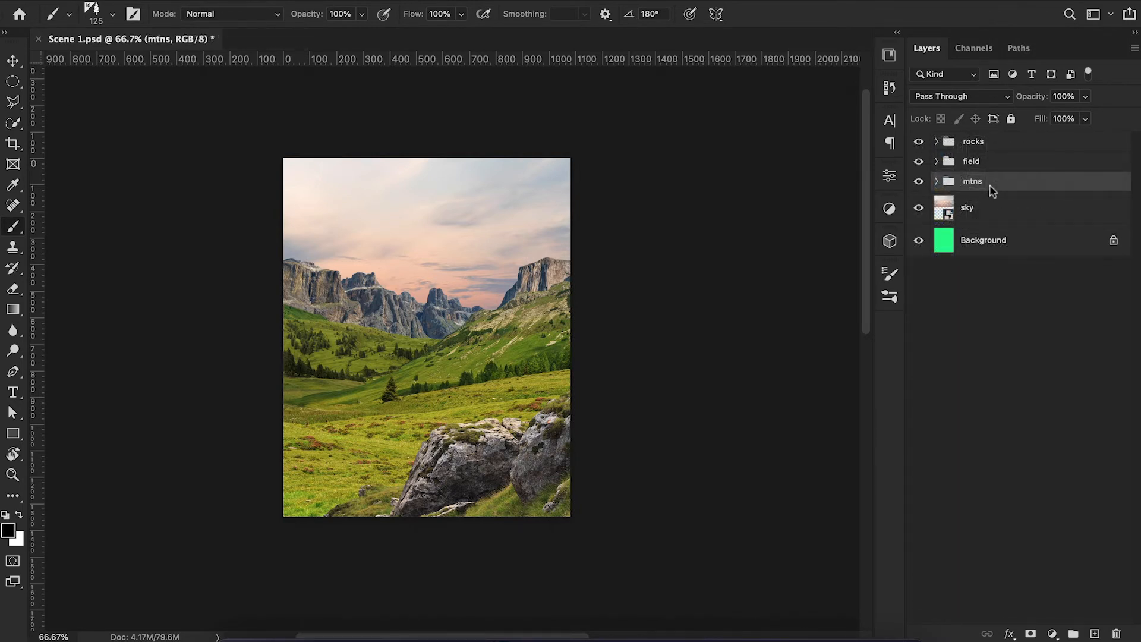
# Add a Hue/Saturation adjustment clipped to the field group and set its saturation to -26.
pyautogui.click(987, 163)
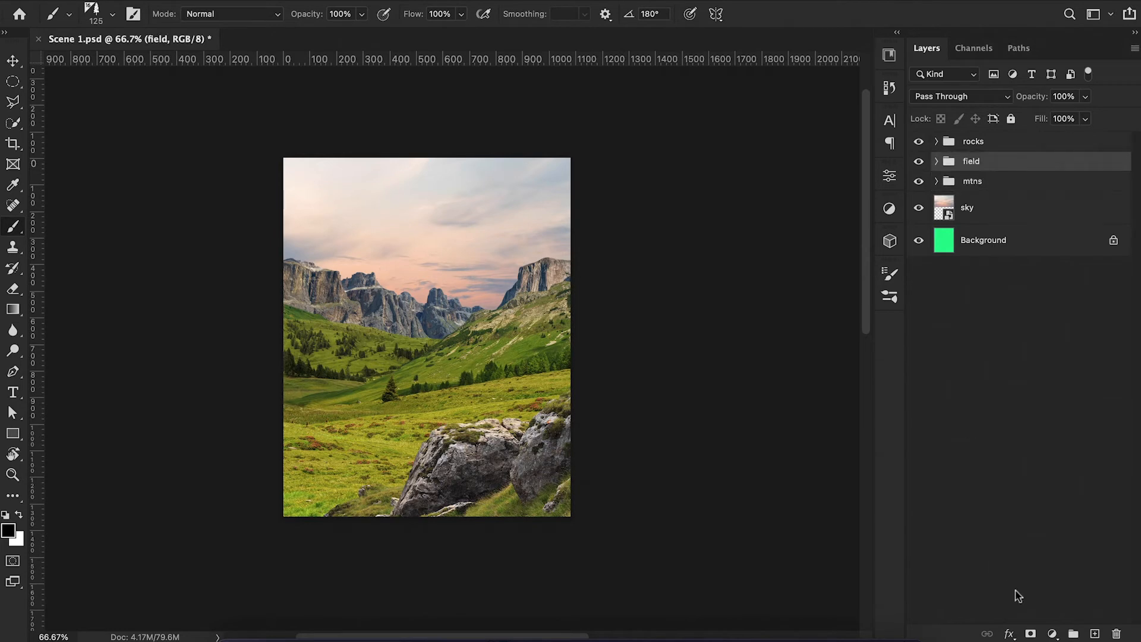
pyautogui.click(1053, 634)
pyautogui.click(1051, 424)
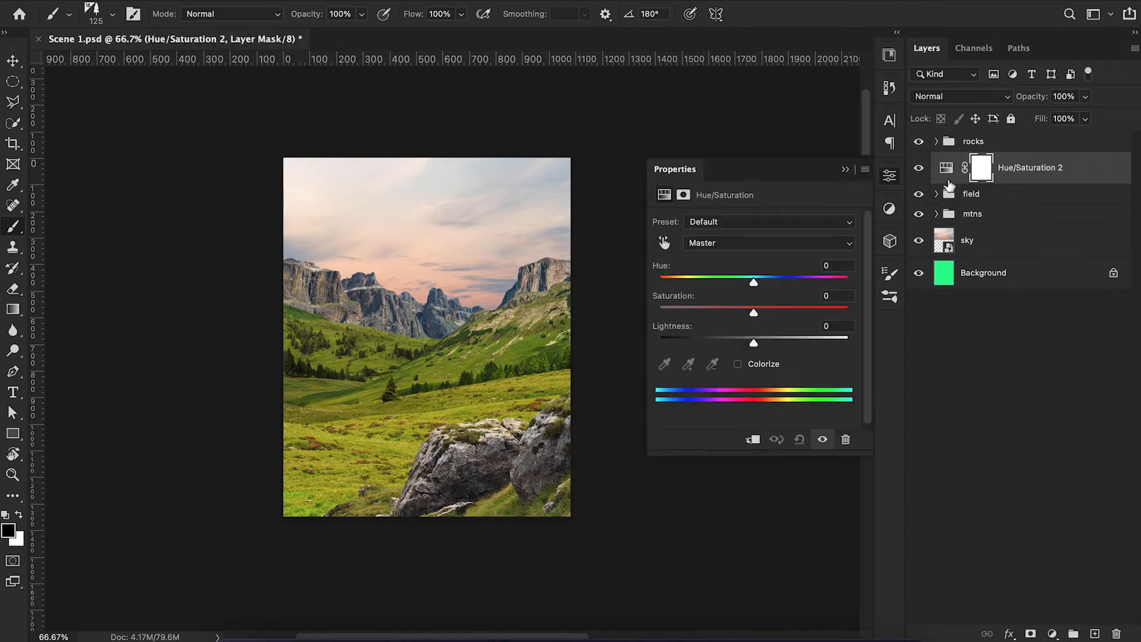
pyautogui.keyDown('alt'); pyautogui.click(951, 183); pyautogui.keyUp('alt')
pyautogui.moveTo(754, 313); pyautogui.dragTo(731, 321)
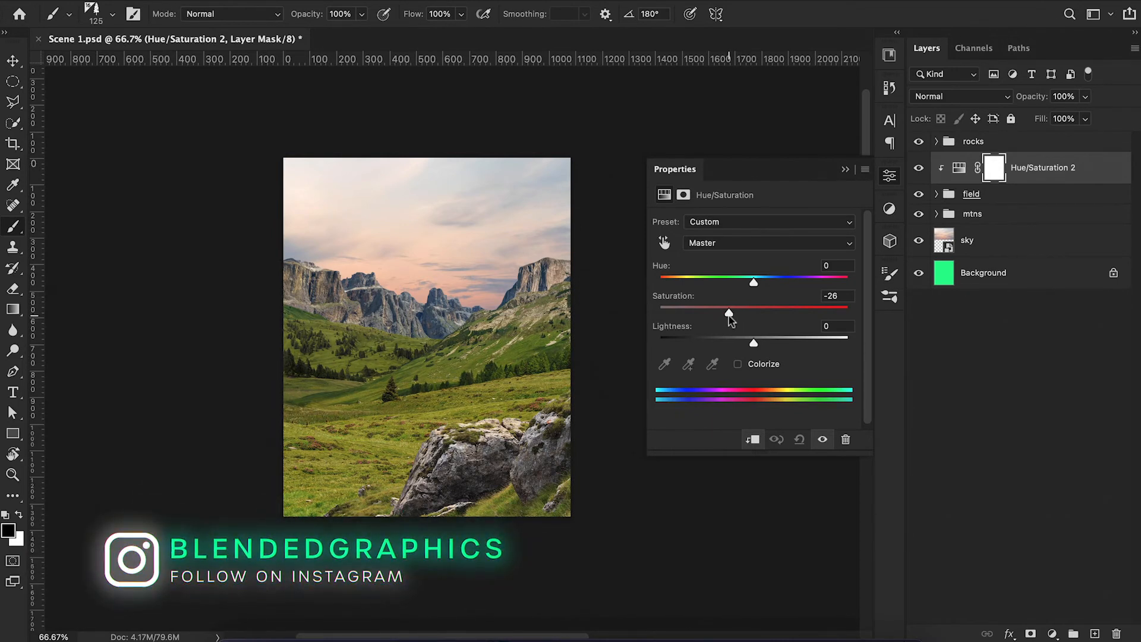
pyautogui.click(845, 169)
# Set the midtones of the field group's clipped Color Balance to cyan-red -5, magenta-green -4 and yellow-blue +42.
pyautogui.moveTo(734, 311); pyautogui.dragTo(728, 261)
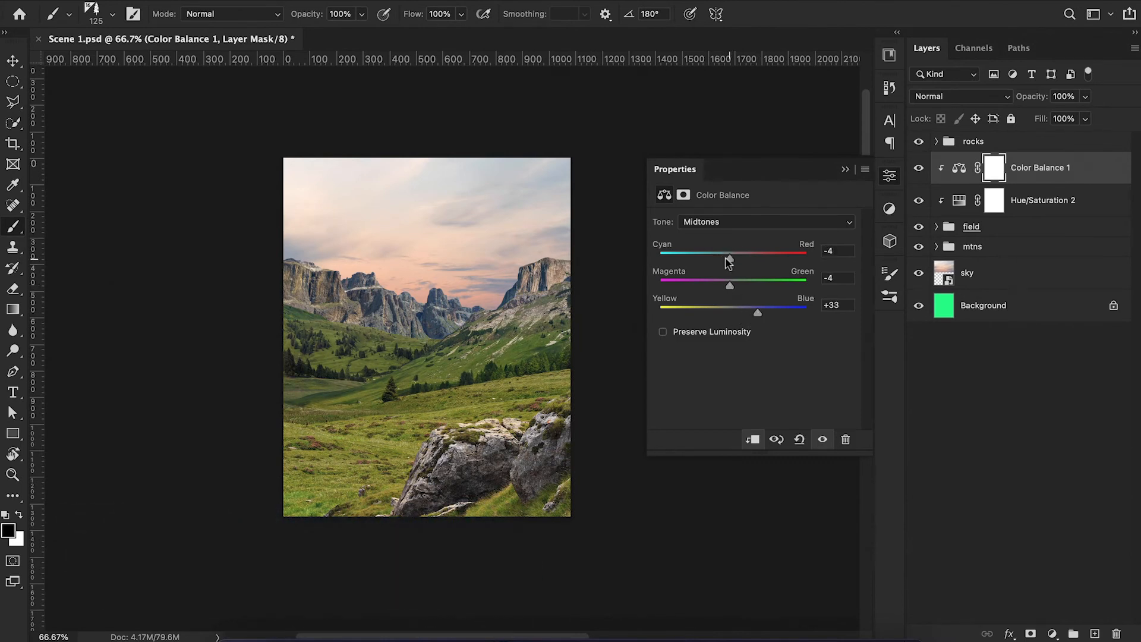
pyautogui.moveTo(758, 314); pyautogui.dragTo(765, 320)
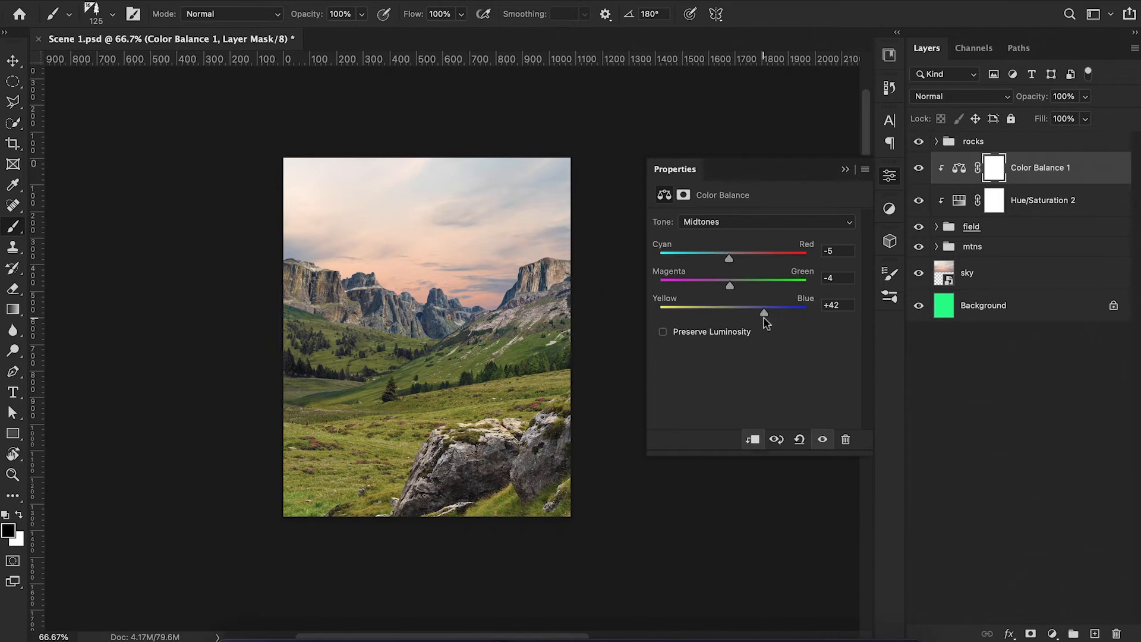
pyautogui.click(846, 170)
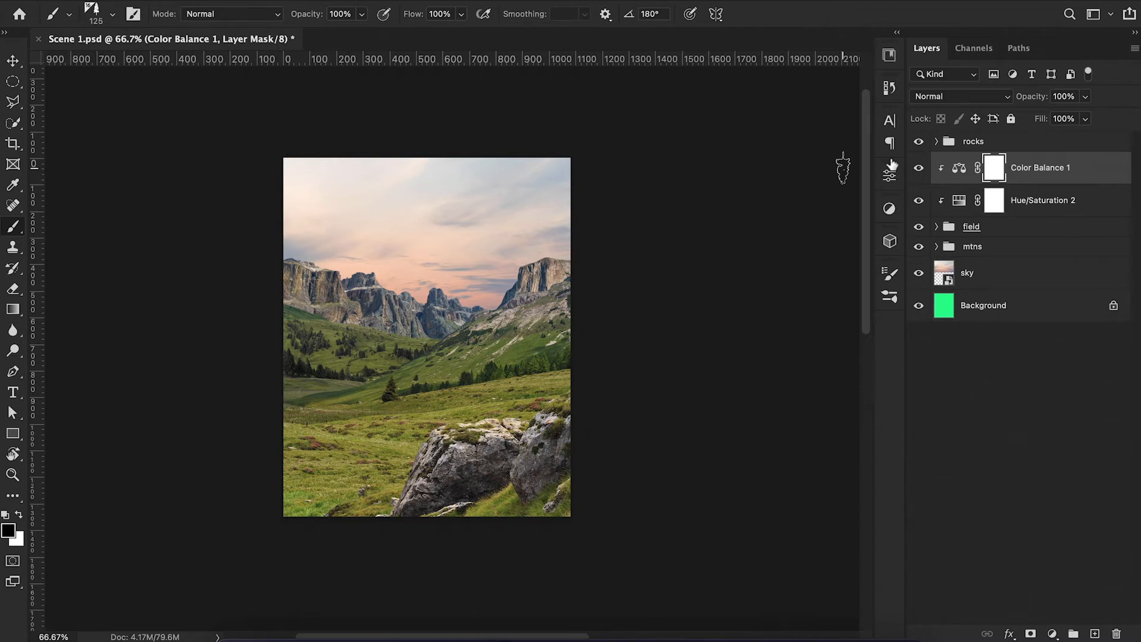
# Paint the mask of the field group's Hue/Saturation adjustment over the foreground grass with a soft 300 px black brush at 30% opacity.
pyautogui.click(993, 200)
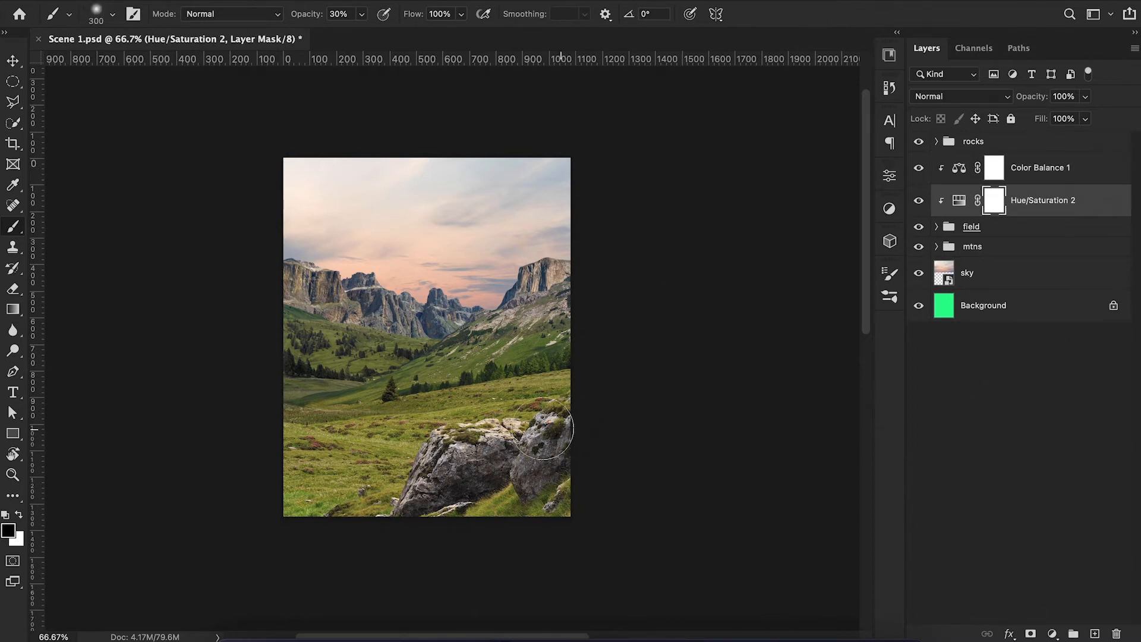
pyautogui.moveTo(273, 491); pyautogui.dragTo(336, 517)
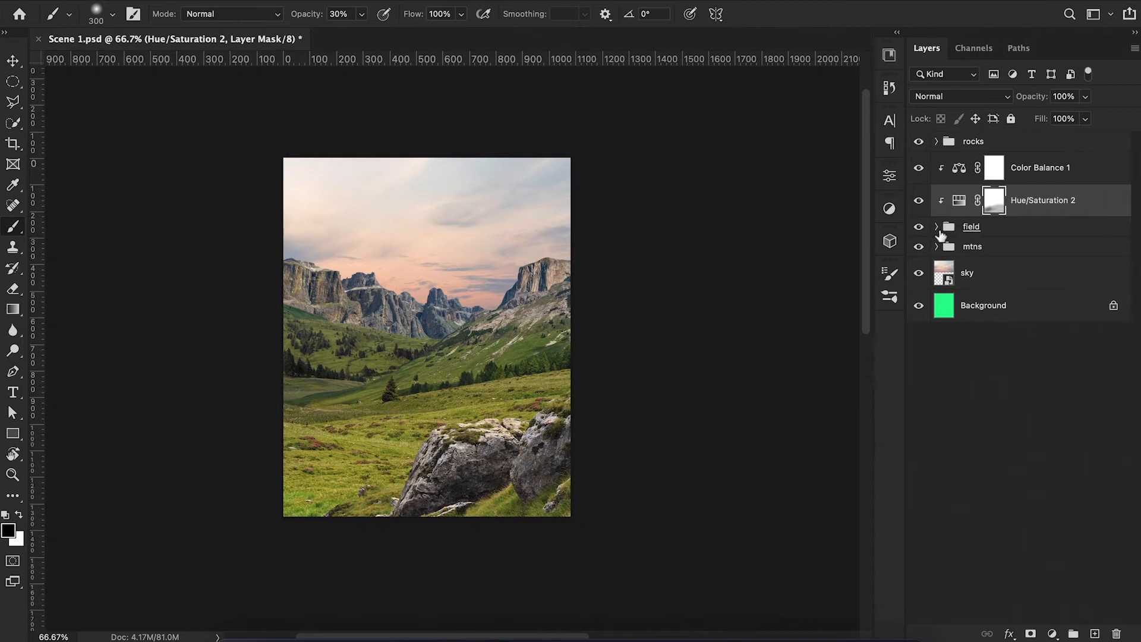
# Add a Color Balance adjustment clipped to the rocks group with midtones cyan-red +2, magenta-green +6 and yellow-blue -23.
pyautogui.hotkey('alt', '.')
pyautogui.click(1053, 635)
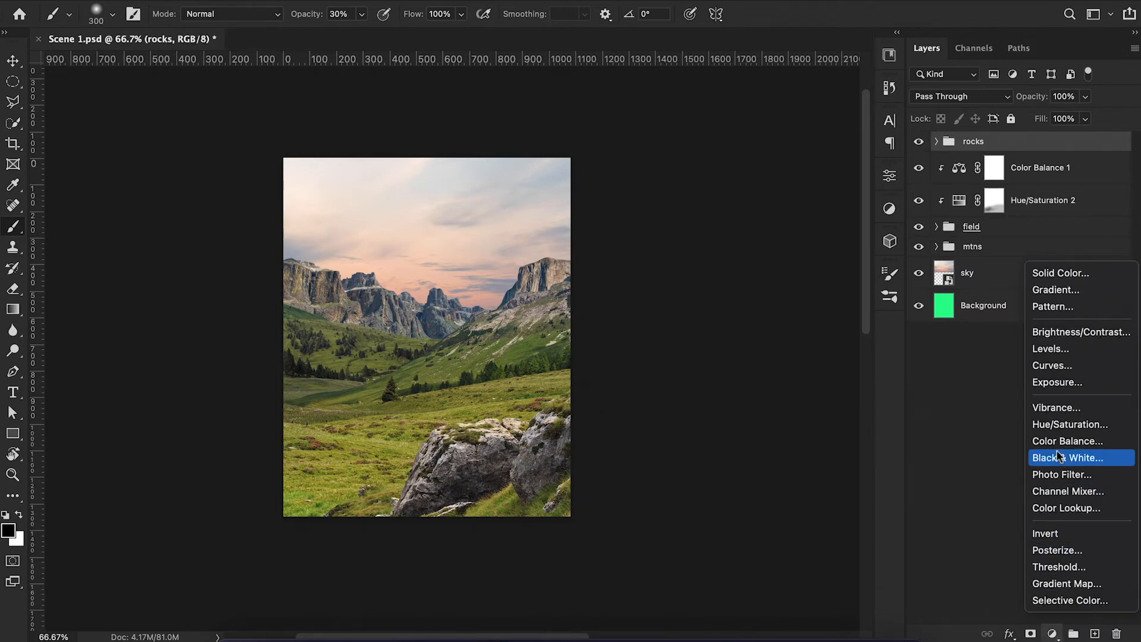
pyautogui.click(1064, 441)
pyautogui.keyDown('alt'); pyautogui.click(944, 161); pyautogui.keyUp('alt')
pyautogui.moveTo(732, 312)
pyautogui.mouseDown()
pyautogui.moveTo(721, 313)
pyautogui.moveTo(755, 316)
pyautogui.moveTo(717, 315)
pyautogui.mouseUp()
pyautogui.moveTo(733, 258); pyautogui.dragTo(738, 290)
pyautogui.click(749, 222)
pyautogui.click(802, 173)
# Add a Hue/Saturation adjustment clipped to the rocks group, lower its saturation and set the layer's opacity to 60%.
pyautogui.click(1052, 633)
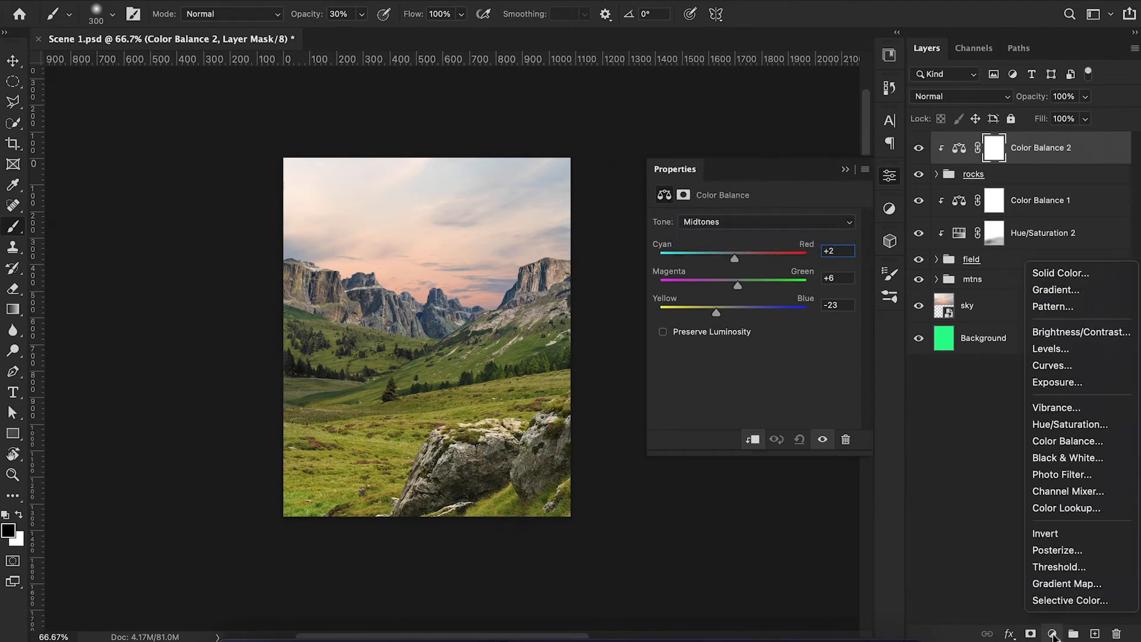
pyautogui.click(1049, 425)
pyautogui.keyDown('alt'); pyautogui.click(941, 169); pyautogui.keyUp('alt')
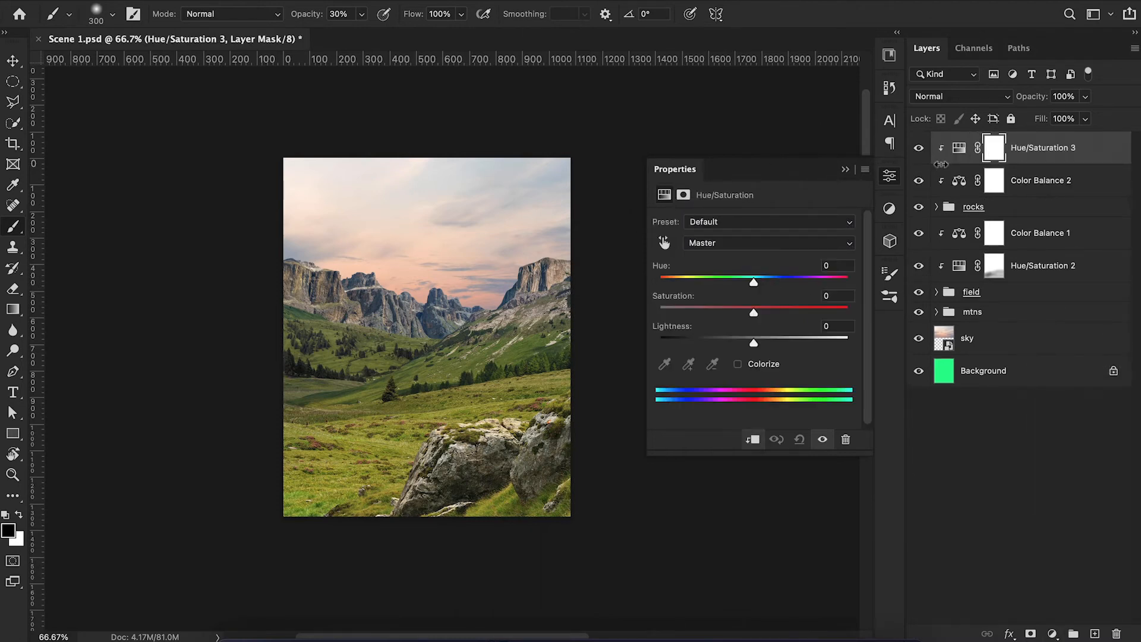
pyautogui.moveTo(754, 313); pyautogui.dragTo(729, 326)
pyautogui.click(845, 169)
pyautogui.moveTo(1037, 97); pyautogui.dragTo(1003, 104)
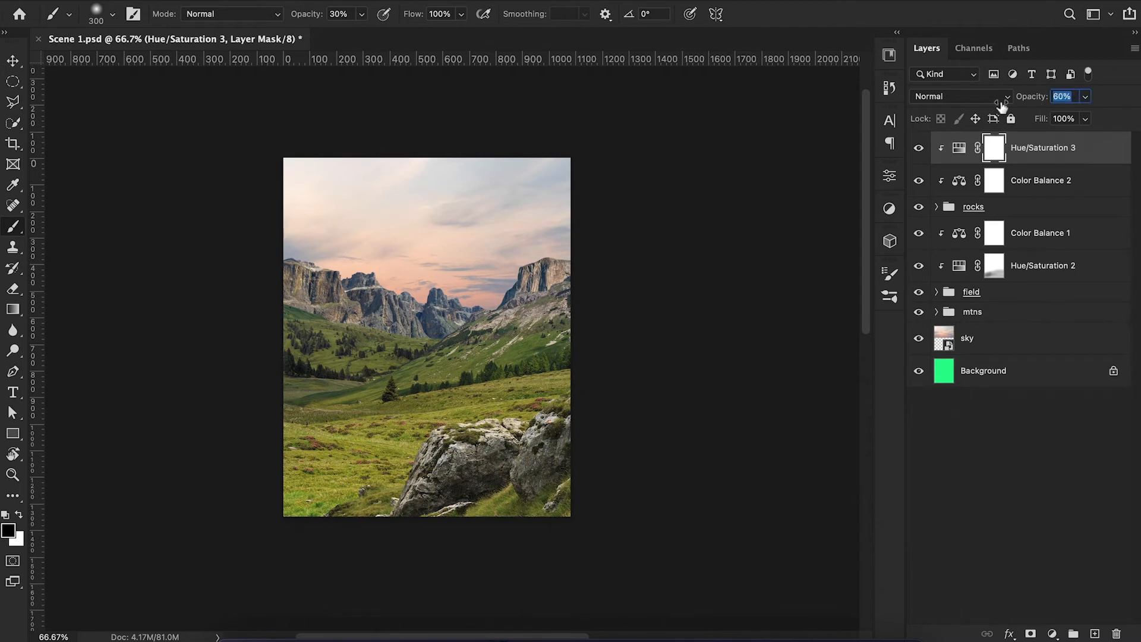
pyautogui.press('Return')
# Create a new layer above the mtns group and brush a peach colour sampled from the sky over the mountains at 20% opacity.
pyautogui.click(1035, 311)
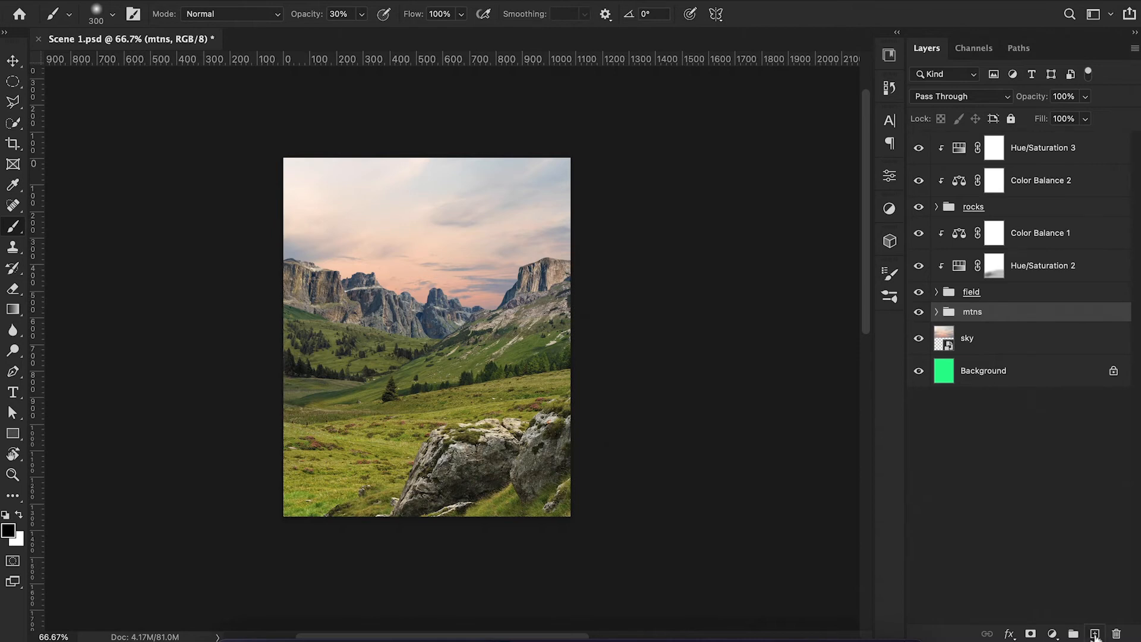
pyautogui.click(1094, 632)
pyautogui.press('i')
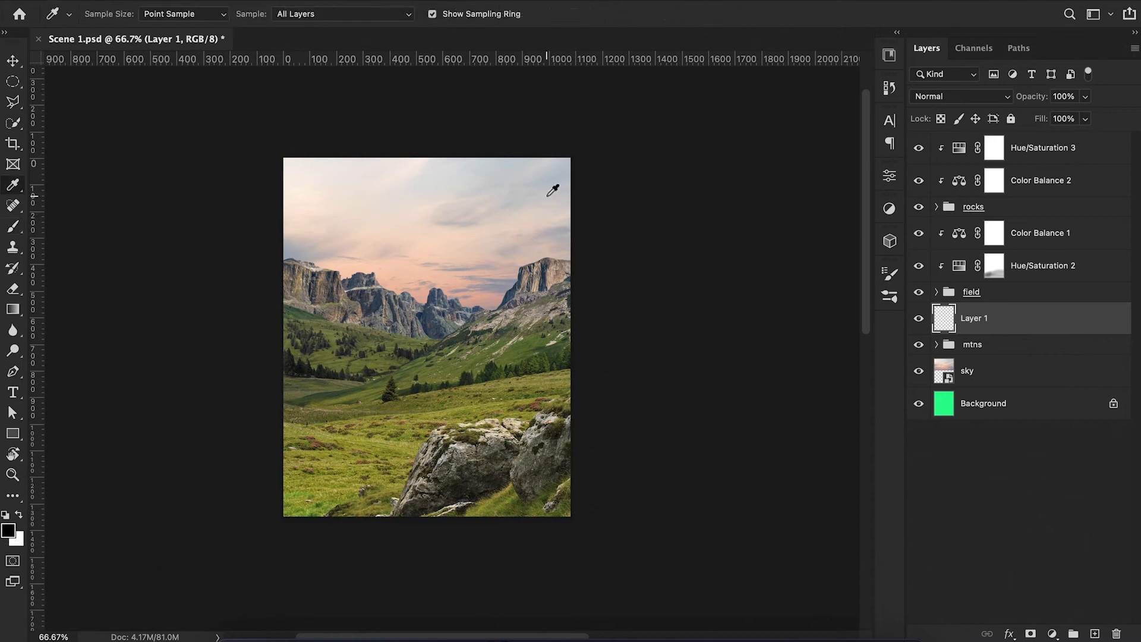
pyautogui.click(409, 265)
pyautogui.press('b')
pyautogui.press('2')
pyautogui.moveTo(298, 279)
pyautogui.mouseDown()
pyautogui.moveTo(370, 289)
pyautogui.moveTo(579, 276)
pyautogui.mouseUp()
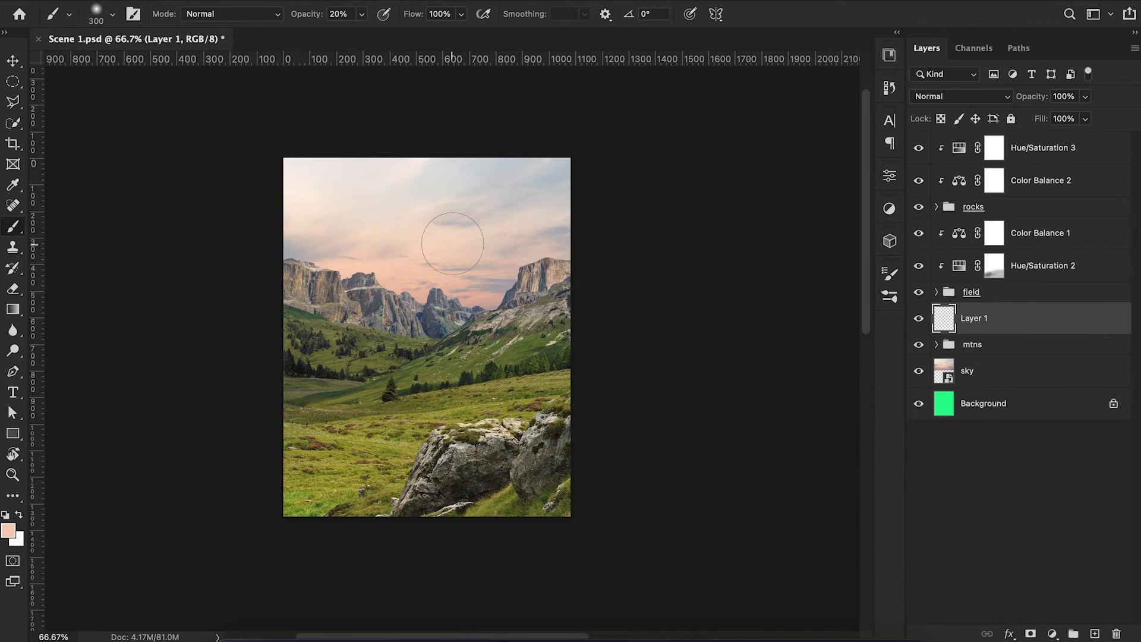
# Build up haze over the mountains with a paler sampled sky colour at 20% opacity and another sampled tone at 10%.
pyautogui.keyDown('alt'); pyautogui.click(450, 199); pyautogui.keyUp('alt')
pyautogui.moveTo(286, 282)
pyautogui.mouseDown()
pyautogui.moveTo(377, 303)
pyautogui.moveTo(573, 275)
pyautogui.mouseUp()
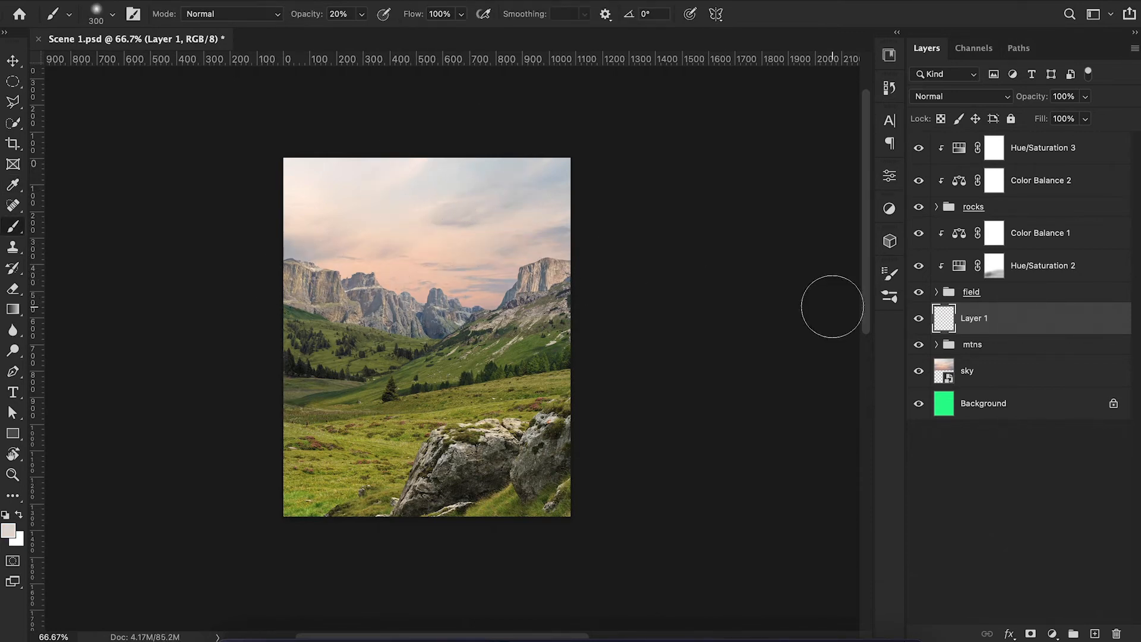
pyautogui.keyDown('alt'); pyautogui.click(382, 280); pyautogui.keyUp('alt')
pyautogui.press('1')
pyautogui.moveTo(324, 261)
pyautogui.mouseDown()
pyautogui.moveTo(426, 304)
pyautogui.moveTo(533, 274)
pyautogui.mouseUp()
# Convert the masked L mtns layer in the mtns group to a smart object.
pyautogui.rightClick(951, 401)
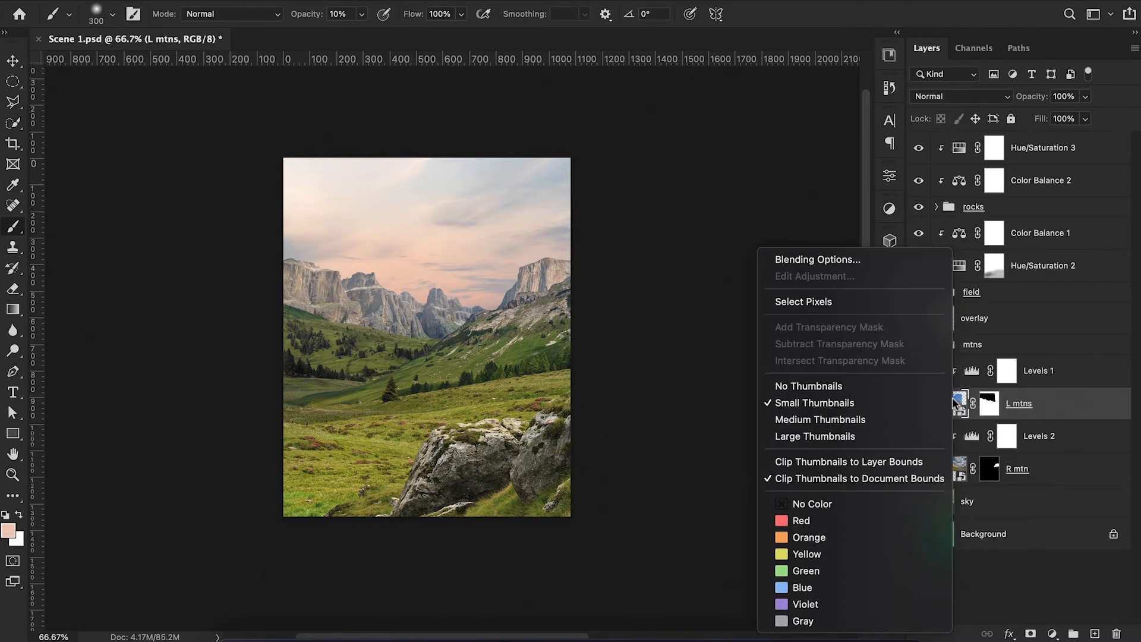
pyautogui.rightClick(1122, 410)
pyautogui.click(1002, 587)
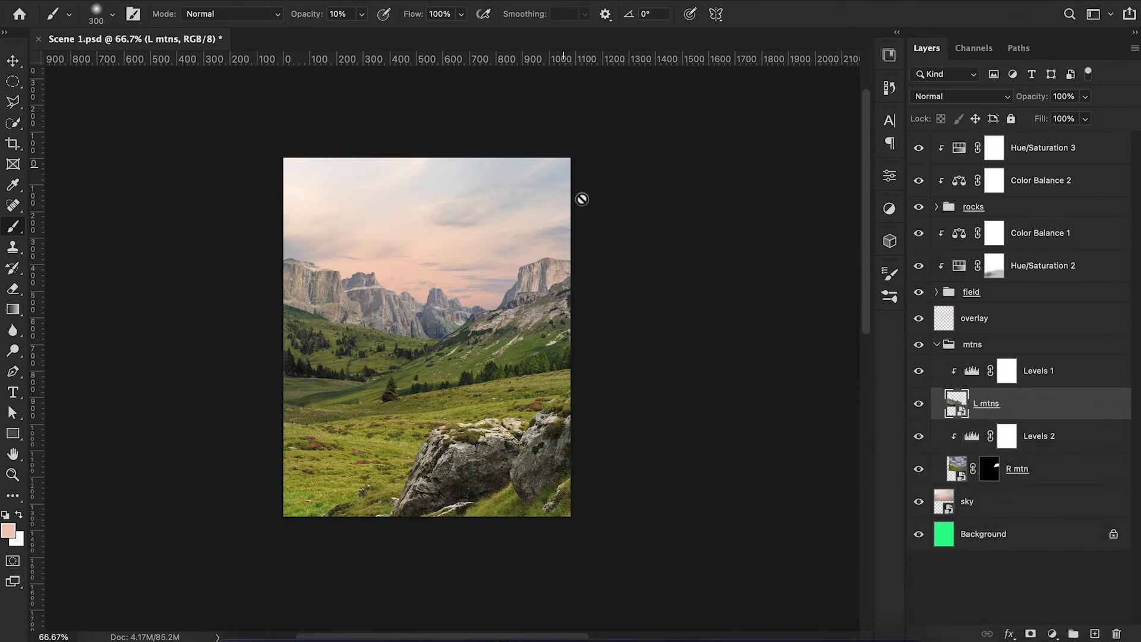
# Apply a slight Gaussian Blur to L mtns as a smart filter.
pyautogui.click(368, 1)
pyautogui.moveTo(398, 178)
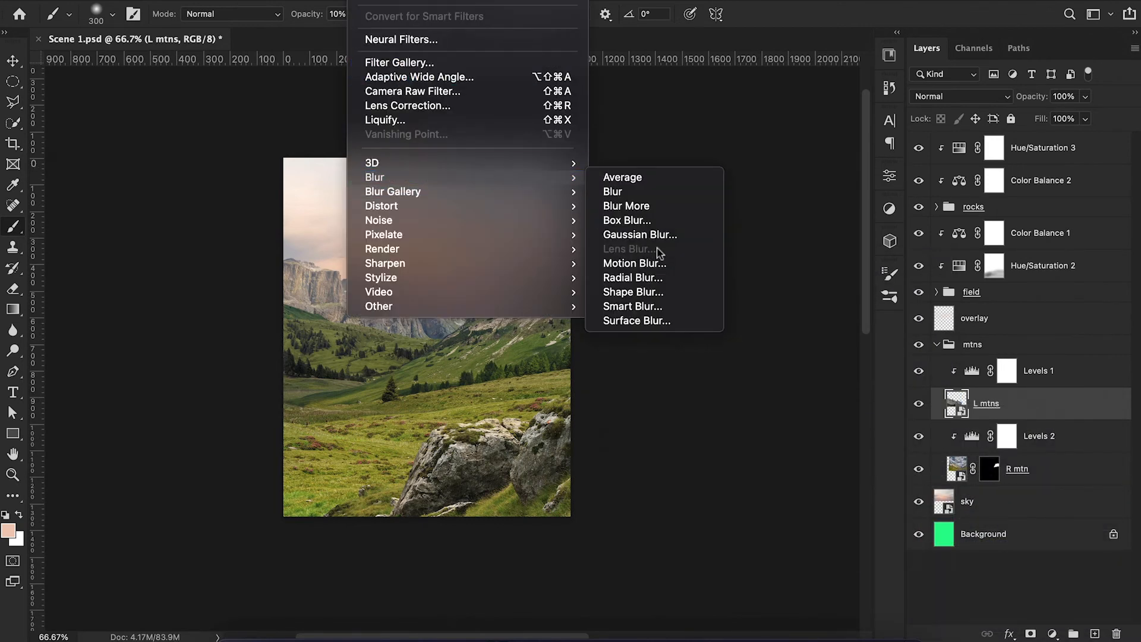
pyautogui.click(655, 237)
pyautogui.moveTo(709, 356); pyautogui.dragTo(703, 357)
pyautogui.click(894, 143)
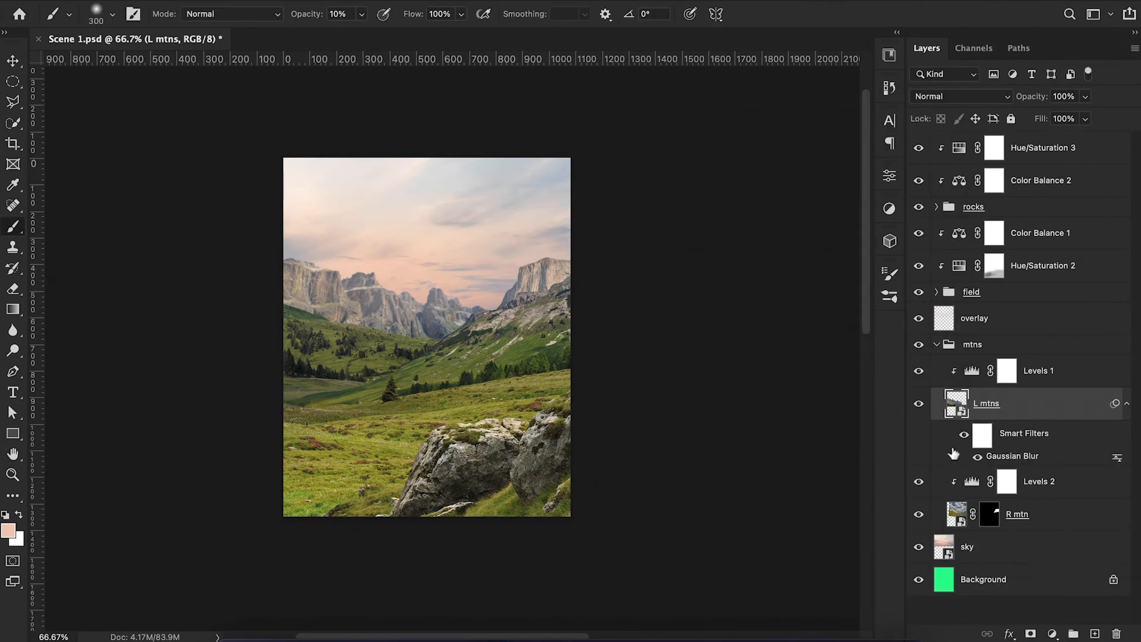
# Convert the masked R mtn layer to a smart object.
pyautogui.rightClick(958, 511)
pyautogui.rightClick(1051, 509)
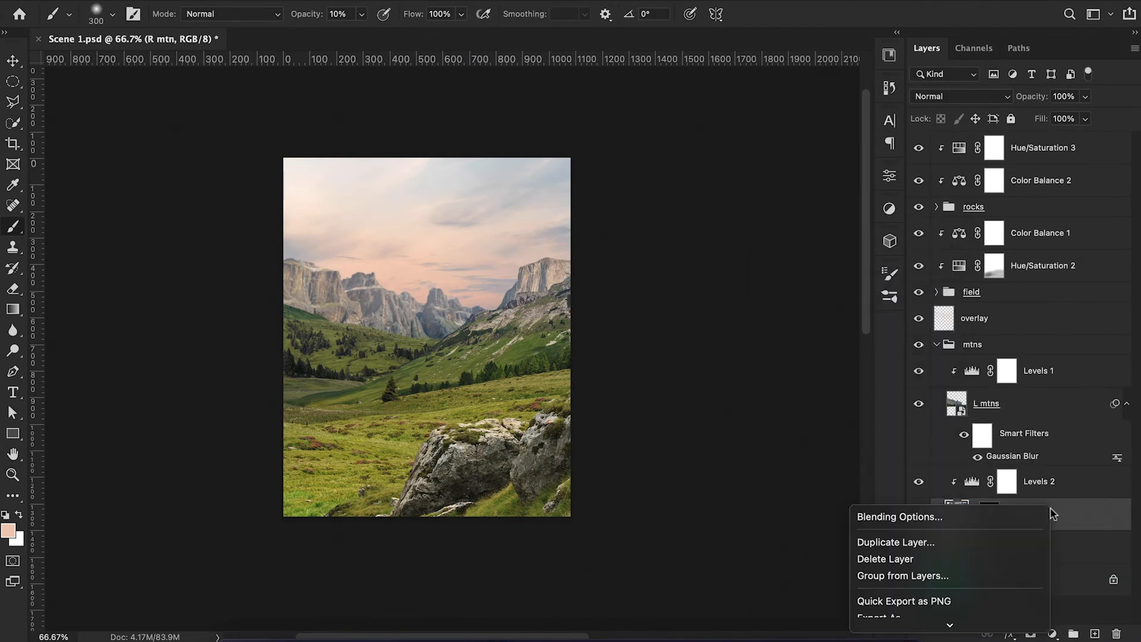
pyautogui.click(940, 518)
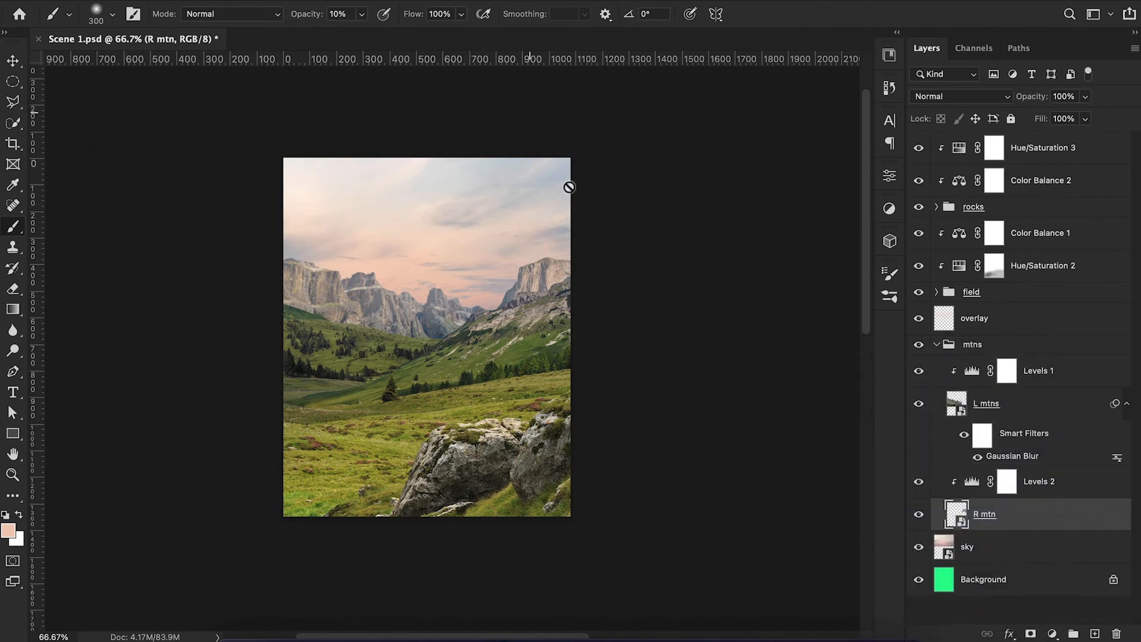
# Apply a Gaussian Blur with a 0.6 pixel radius to R mtn as a smart filter.
pyautogui.click(371, 0)
pyautogui.moveTo(377, 176)
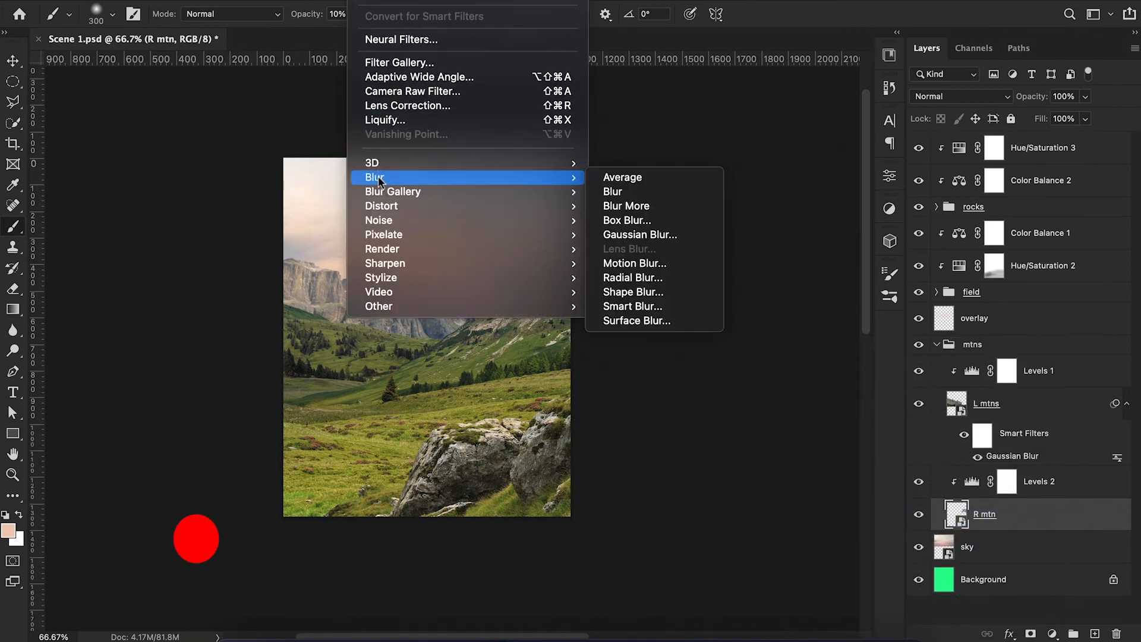
pyautogui.click(654, 229)
pyautogui.press('Down')
pyautogui.press('Down')
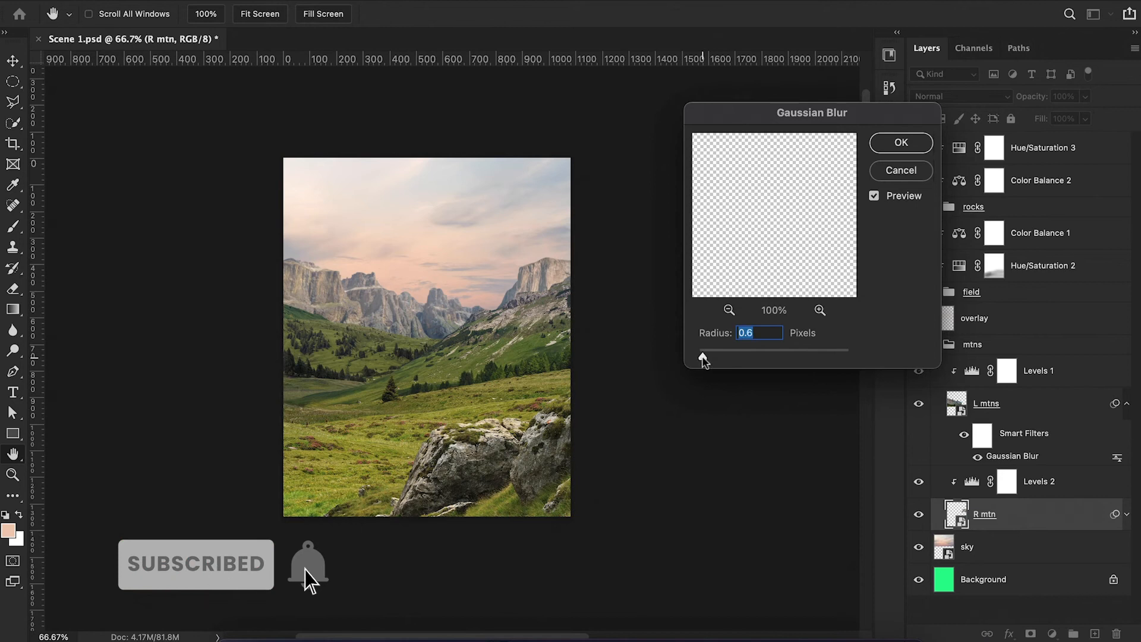
pyautogui.click(901, 143)
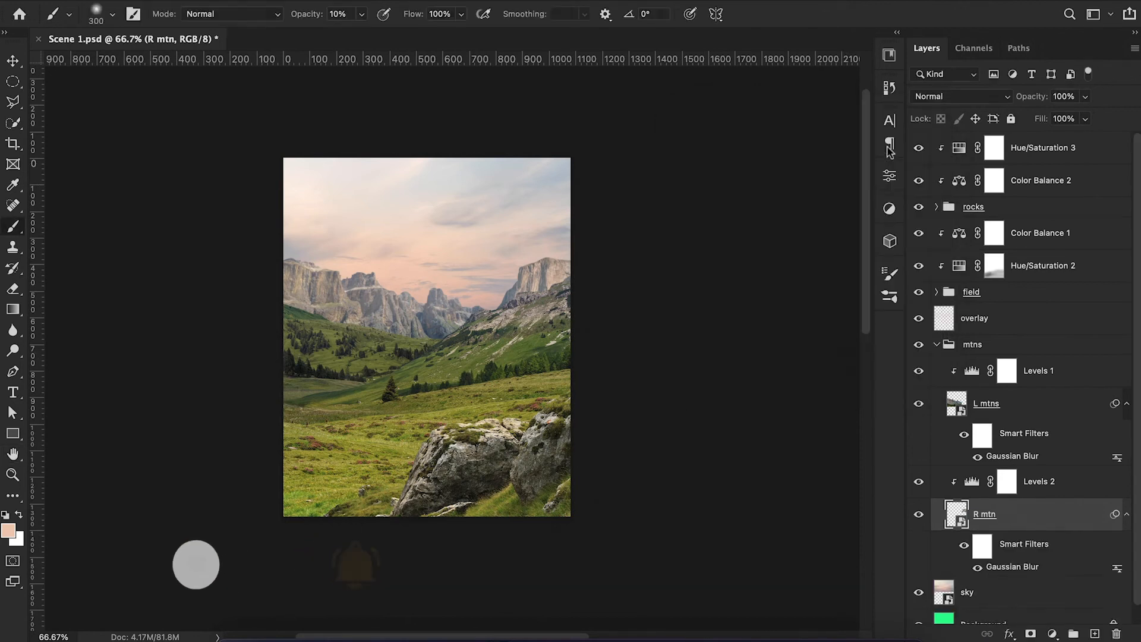
# Collapse the mtns group and expand the field group to reach its lower layers.
pyautogui.click(936, 345)
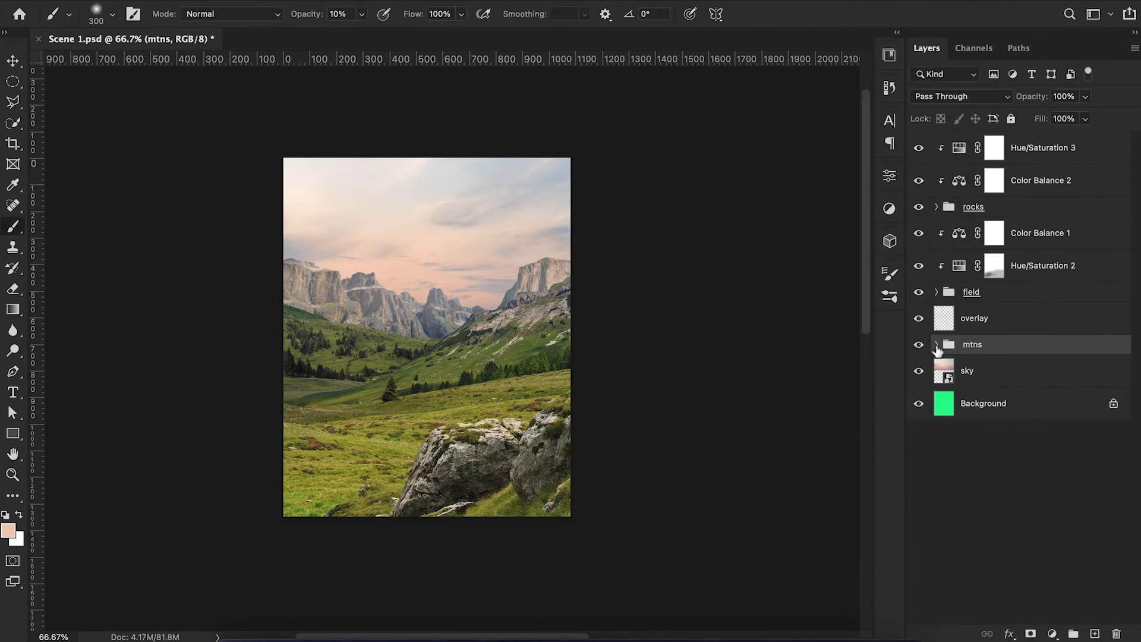
pyautogui.click(936, 292)
pyautogui.scroll(-5, 935, 334)
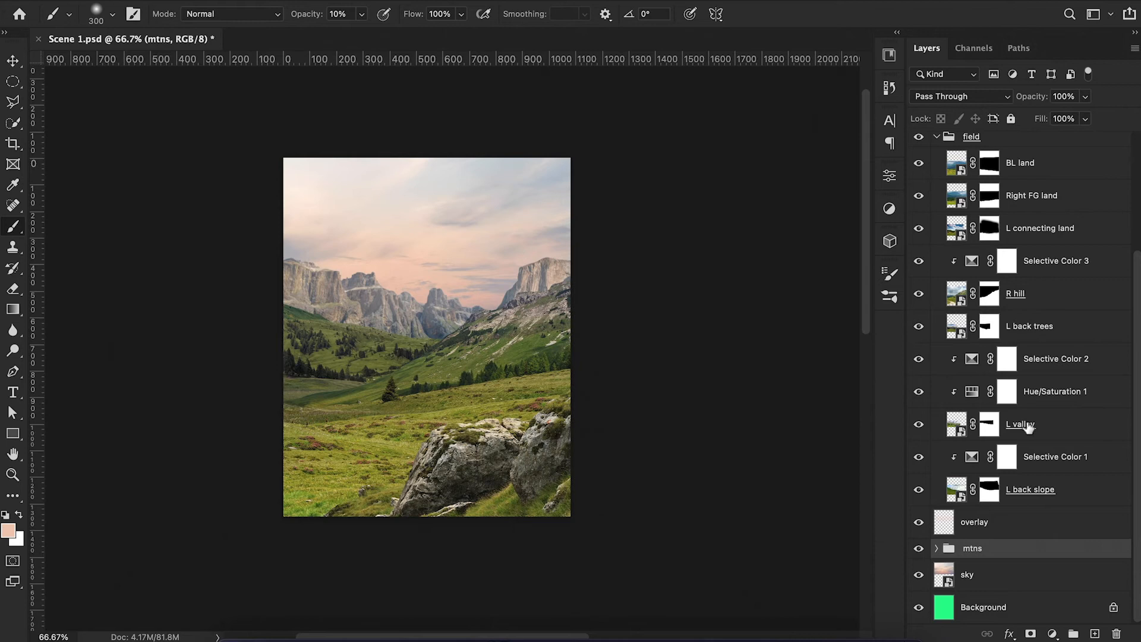
# Add a new layer above L back trees and brush soft haze over the left hillside in a colour sampled from the sky.
pyautogui.click(1045, 333)
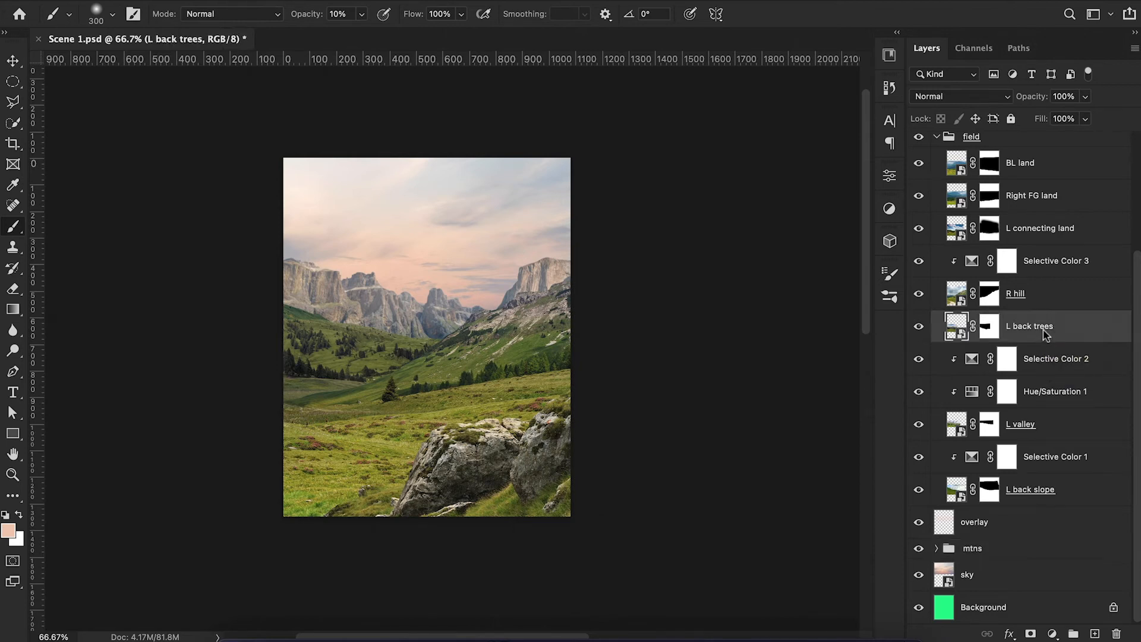
pyautogui.hotkey('ctrl', 'shift', 'alt', 'n')
pyautogui.keyDown('alt'); pyautogui.click(485, 172); pyautogui.keyUp('alt')
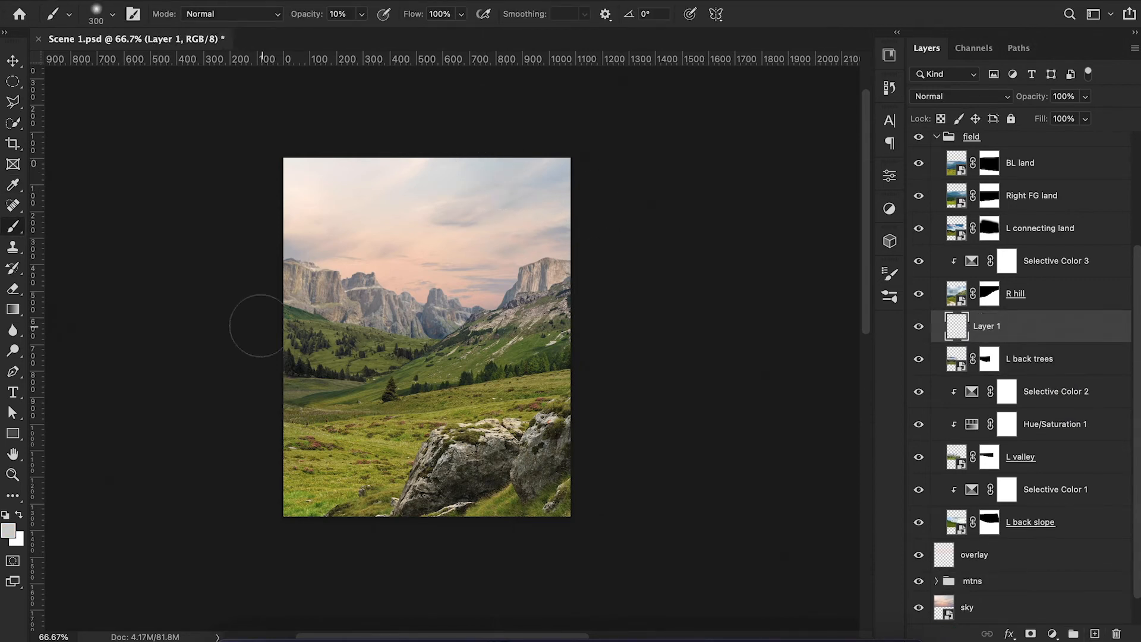
pyautogui.moveTo(261, 326)
pyautogui.mouseDown()
pyautogui.moveTo(438, 347)
pyautogui.moveTo(299, 389)
pyautogui.moveTo(290, 345)
pyautogui.mouseUp()
pyautogui.hotkey('ctrl', 'z')
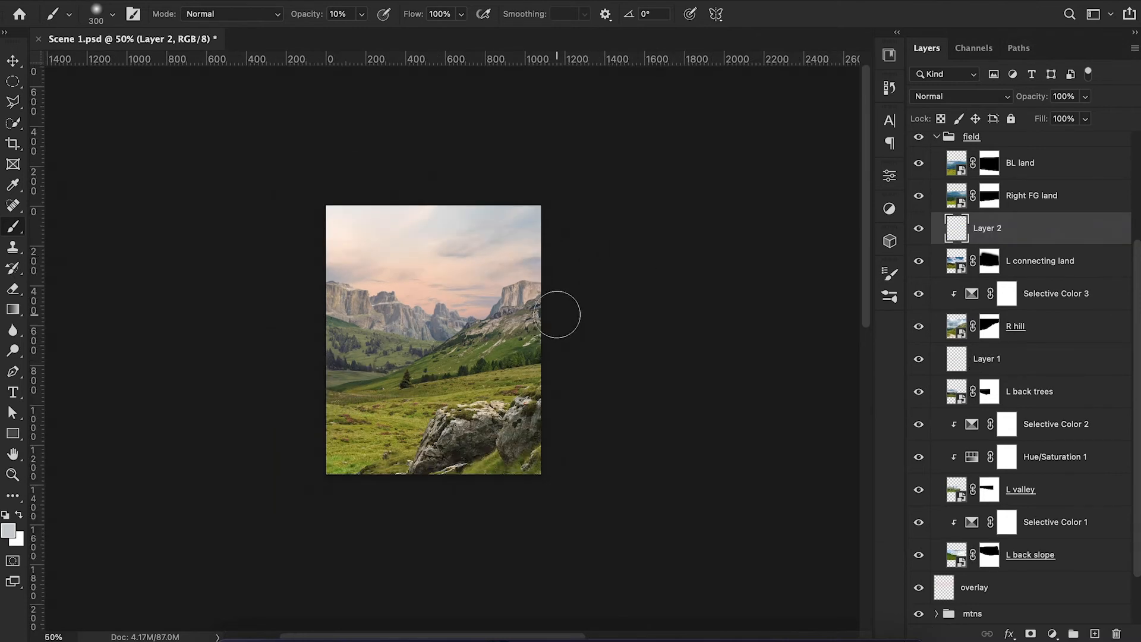
# Paint faint haze across the middle field on the layer above L connecting land and slightly lower that layer's opacity.
pyautogui.moveTo(510, 355)
pyautogui.mouseDown()
pyautogui.moveTo(412, 382)
pyautogui.moveTo(344, 382)
pyautogui.mouseUp()
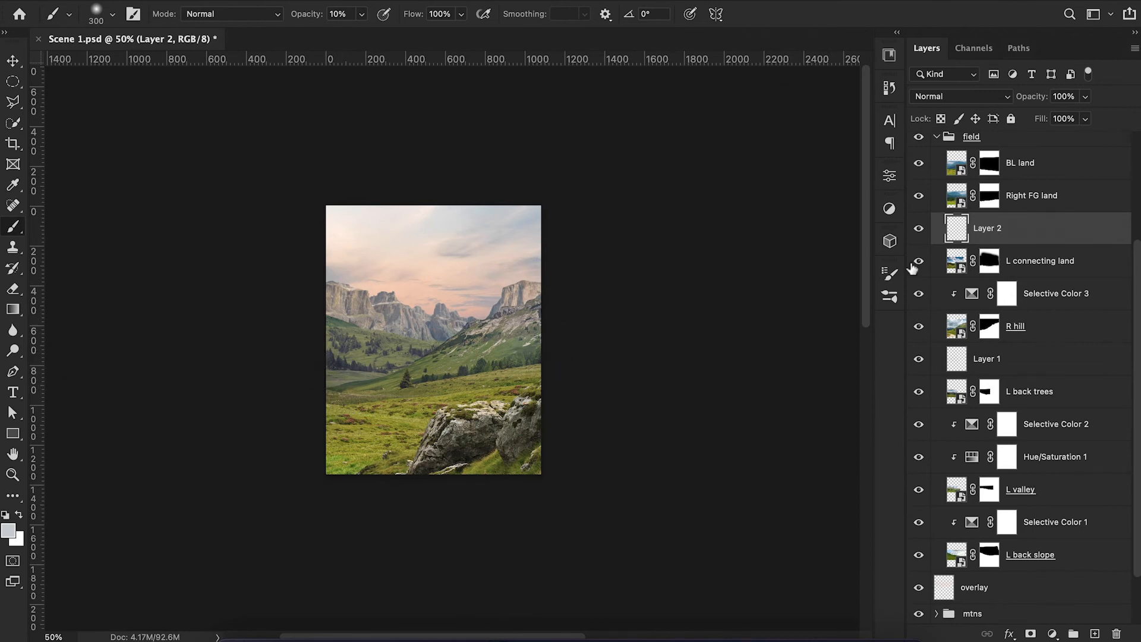
pyautogui.moveTo(1043, 102); pyautogui.dragTo(1034, 104)
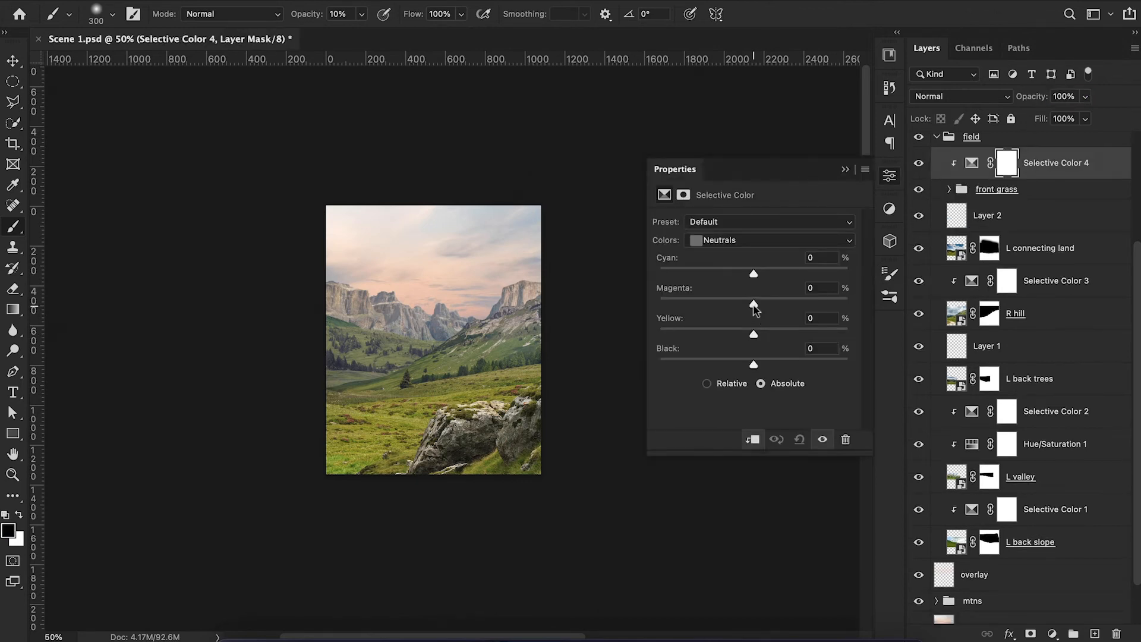
# Tune the front grass group's neutrals with a clipped Selective Color and its saturation with a clipped Hue/Saturation adjustment.
pyautogui.moveTo(754, 308); pyautogui.dragTo(764, 275)
pyautogui.moveTo(754, 365); pyautogui.dragTo(750, 337)
pyautogui.moveTo(763, 275); pyautogui.dragTo(760, 275)
pyautogui.click(845, 168)
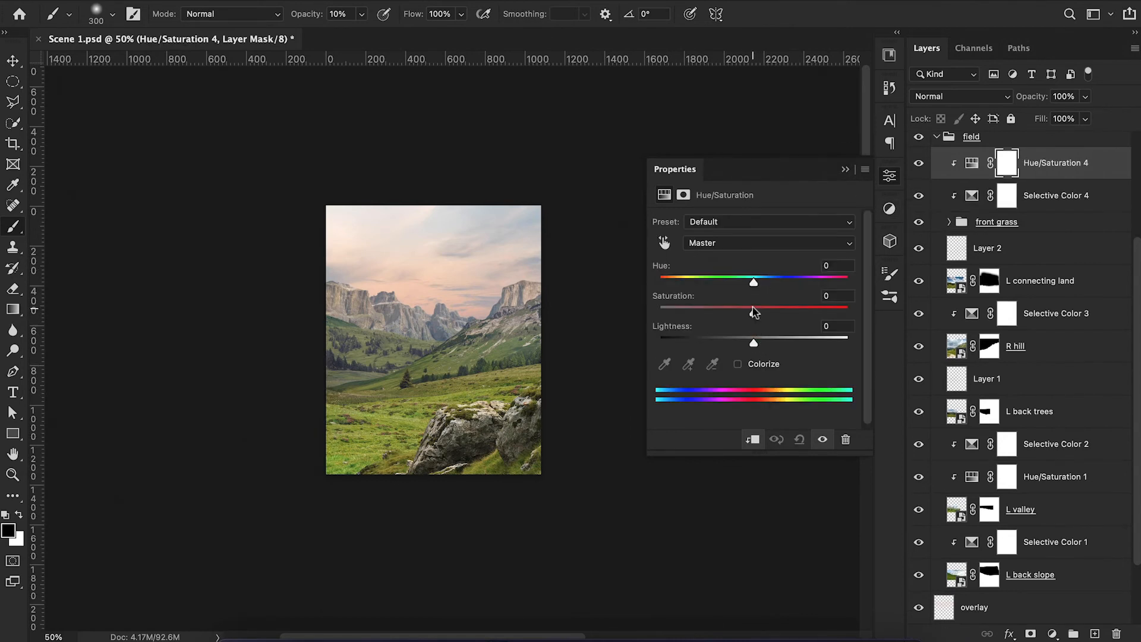
pyautogui.moveTo(754, 310); pyautogui.dragTo(753, 316)
pyautogui.click(845, 170)
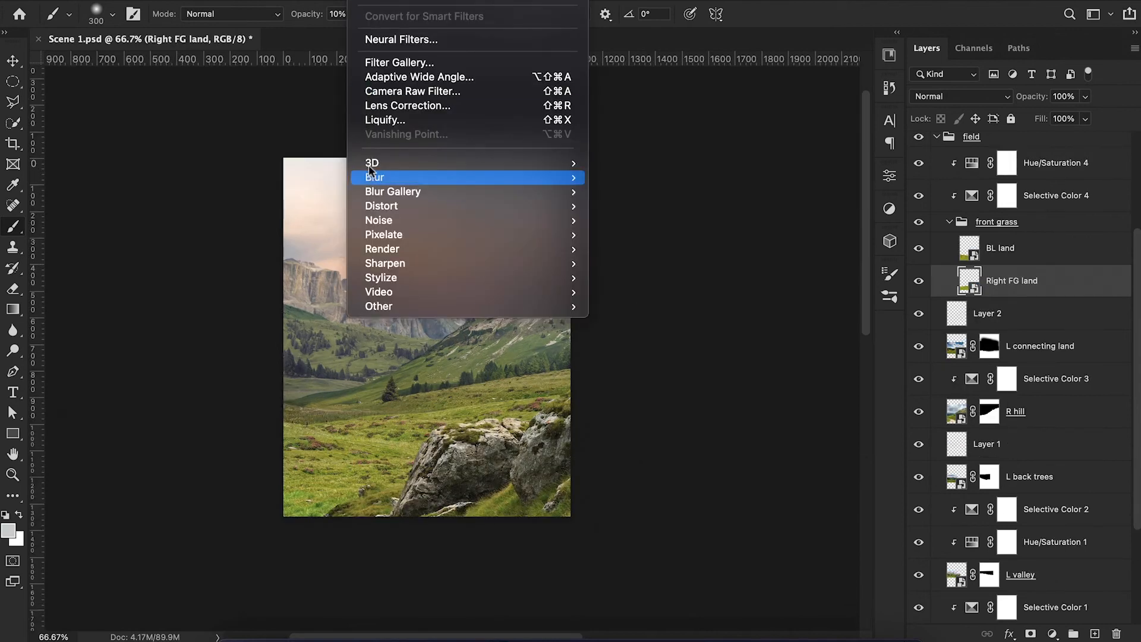
# Apply a very slight Gaussian Blur to the Right FG land layer as a smart filter.
pyautogui.moveTo(374, 177)
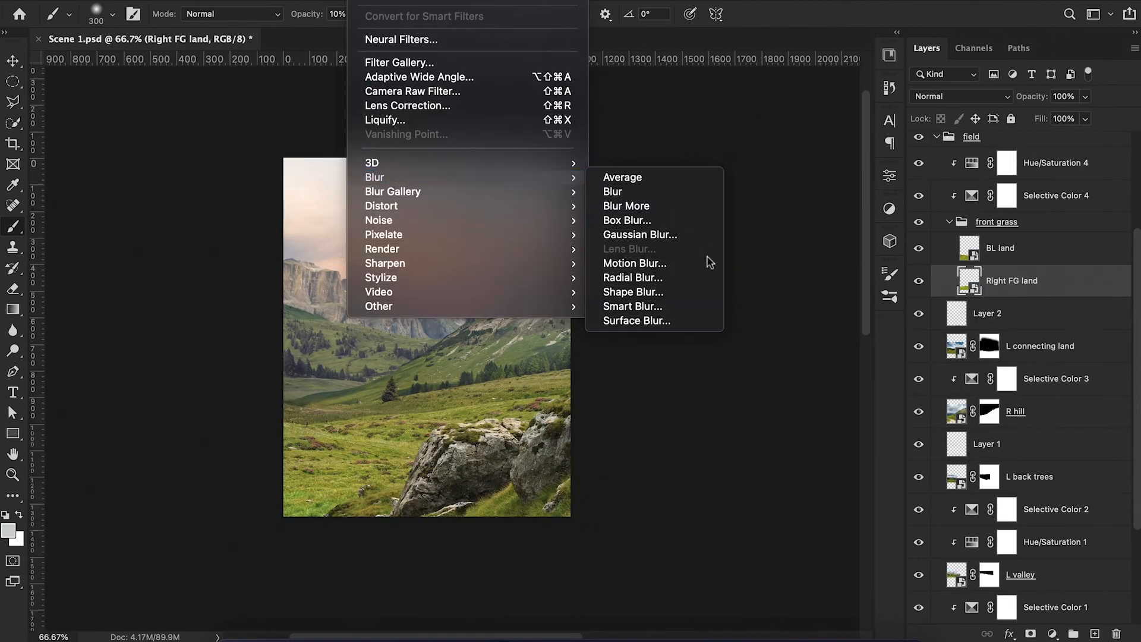
pyautogui.click(678, 237)
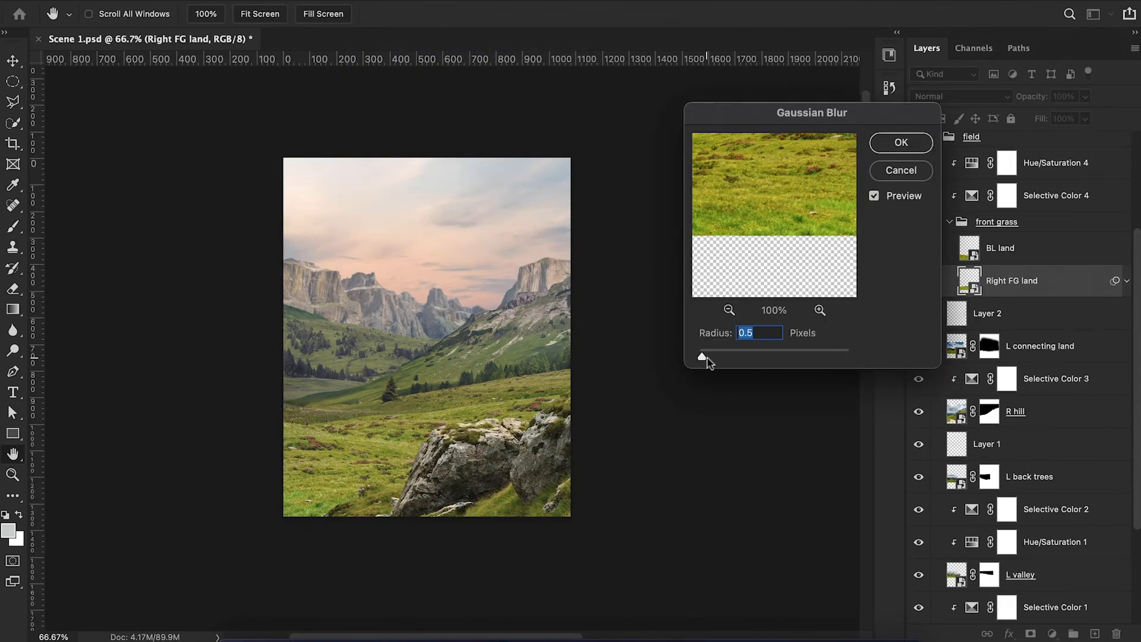
pyautogui.moveTo(702, 357); pyautogui.dragTo(700, 356)
pyautogui.click(875, 151)
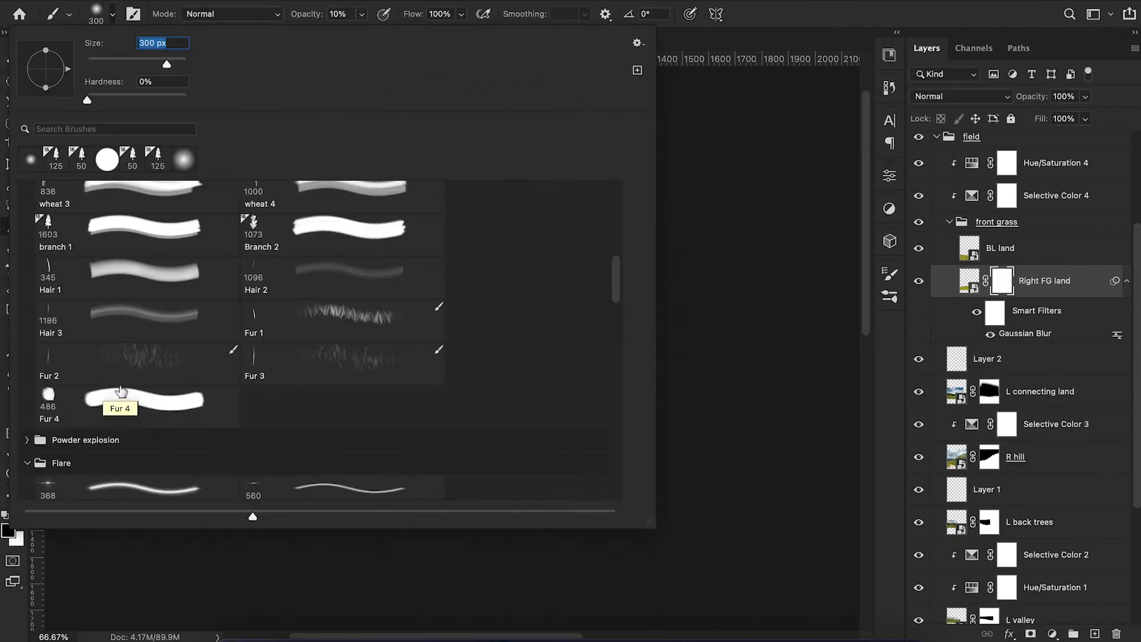
# Choose the Fur 1 brush at 200 px with 60% opacity for painting on the Right FG land mask.
pyautogui.click(295, 327)
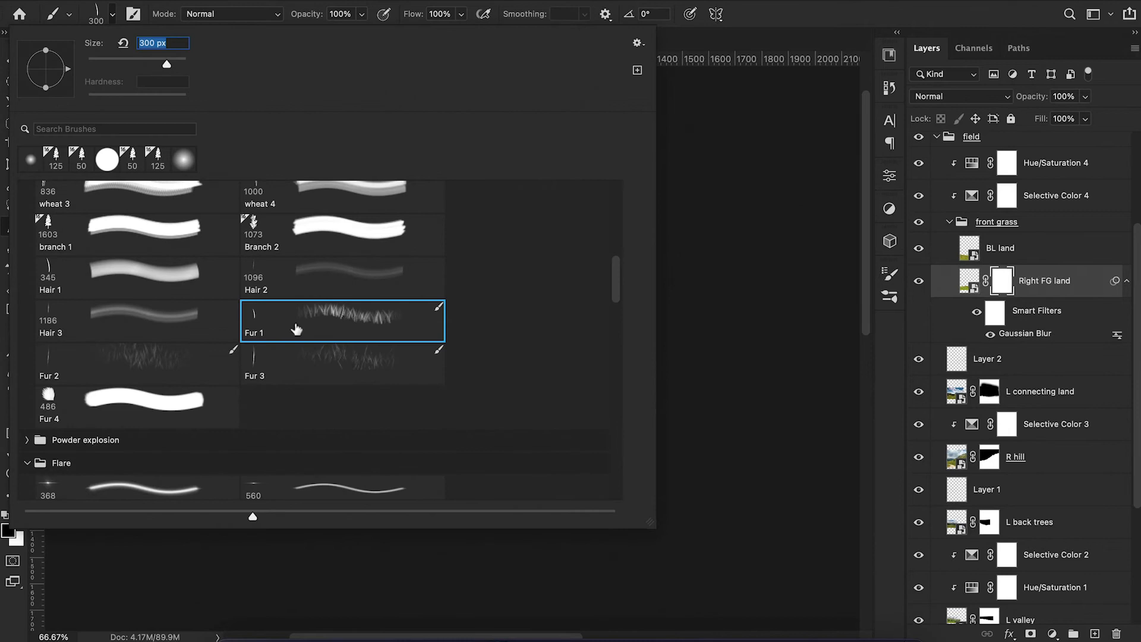
pyautogui.write('200')
pyautogui.press('Return')
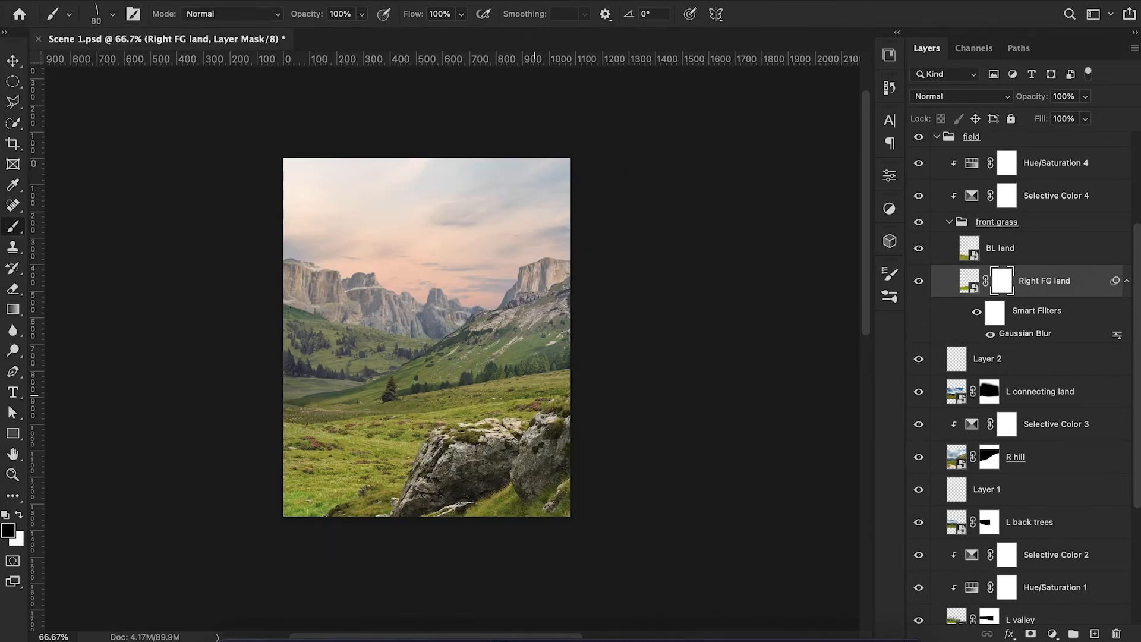
pyautogui.press('3')
pyautogui.press('6')
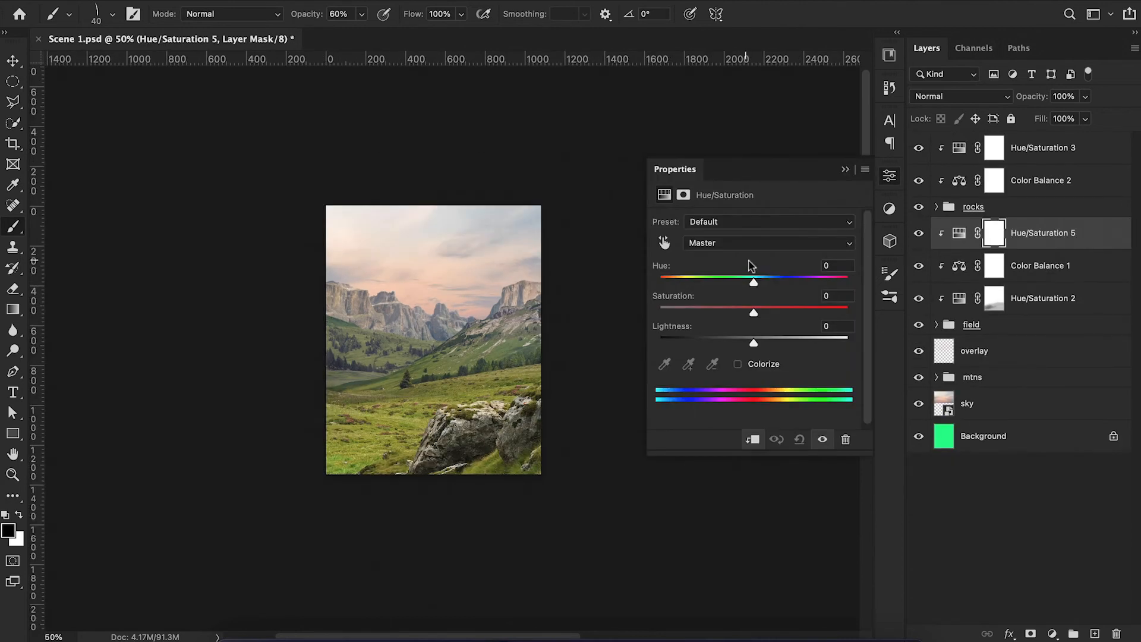
# Reduce the grass colour's saturation in the new Hue/Saturation adjustment clipped to the field group and set the adjustment's opacity to 72%.
pyautogui.click(741, 246)
pyautogui.click(733, 279)
pyautogui.moveTo(754, 308); pyautogui.dragTo(716, 323)
pyautogui.click(846, 169)
pyautogui.moveTo(1033, 100); pyautogui.dragTo(1017, 102)
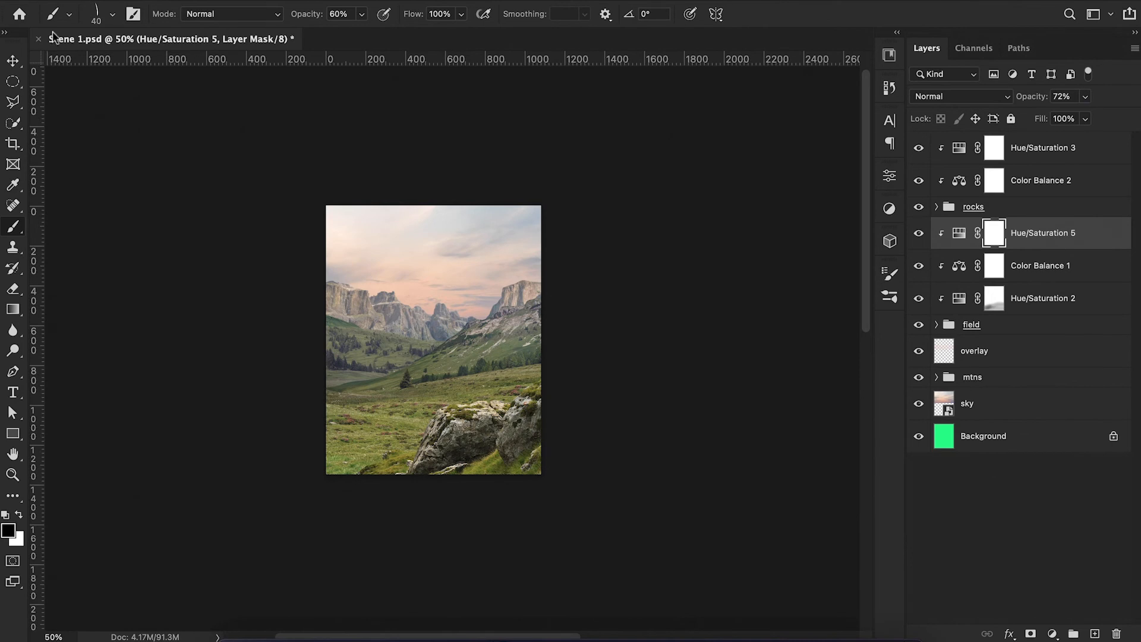
# Switch to the Soft Round brush and enlarge it for painting on the field's newest Hue/Saturation mask.
pyautogui.click(97, 17)
pyautogui.click(108, 162)
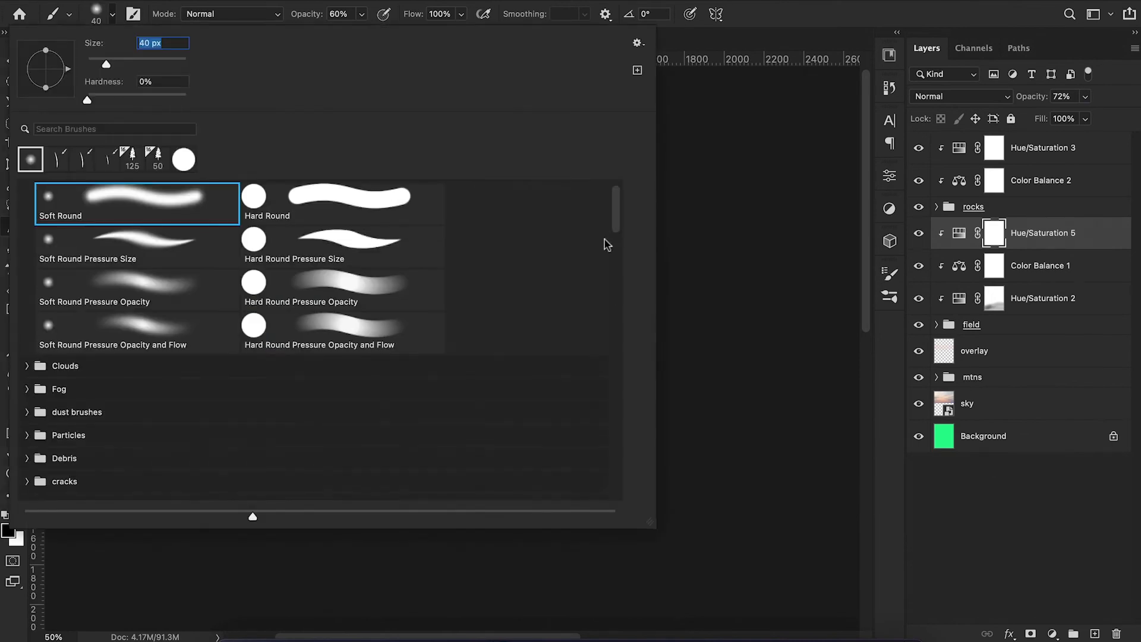
pyautogui.click(735, 261)
pyautogui.press(']')
pyautogui.press(']')
pyautogui.press(']')
pyautogui.press(']')
pyautogui.press(']')
pyautogui.press(']')
pyautogui.press(']')
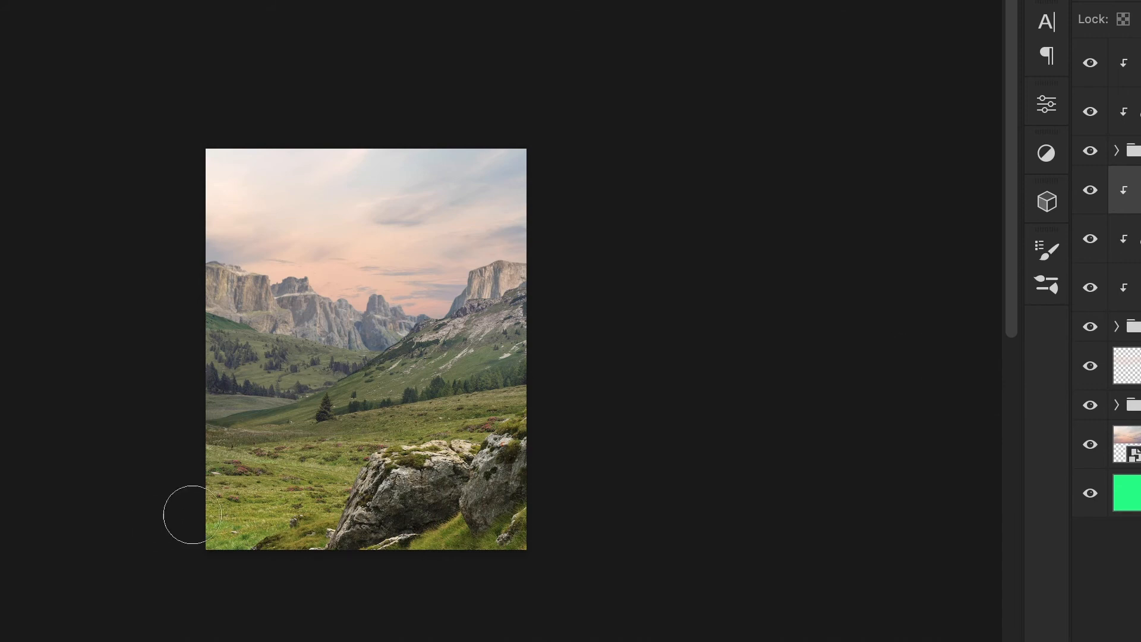
# Add a clipped Hue/Saturation adjustment above Hue/Saturation 3 for the rocks and set the Yellows saturation to -29.
pyautogui.click(1124, 62)
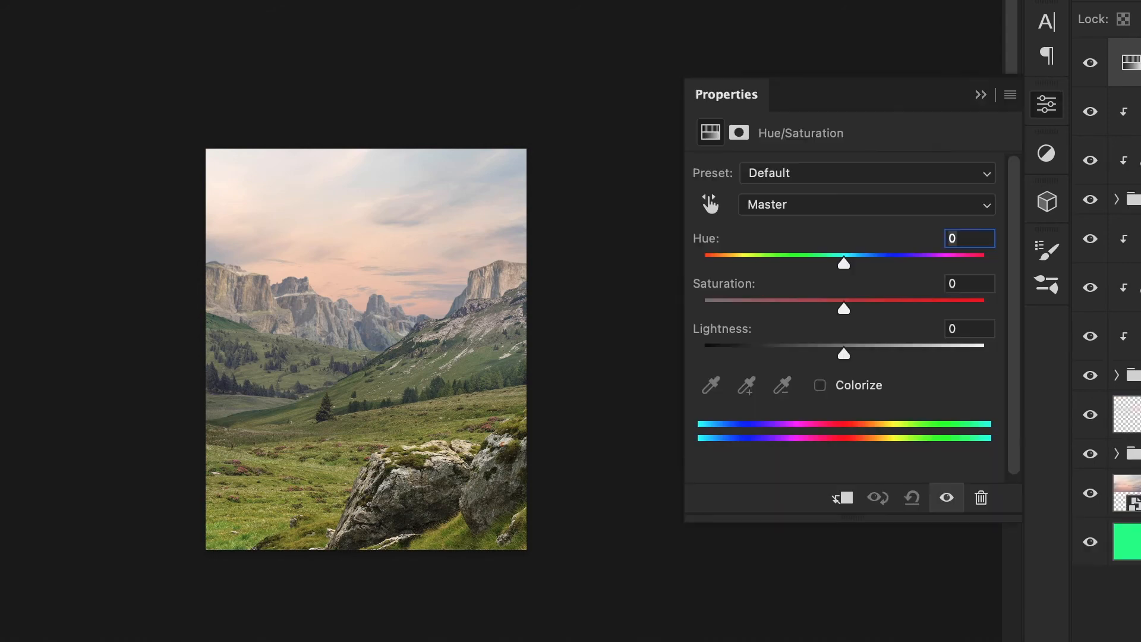
pyautogui.click(815, 201)
pyautogui.click(799, 250)
pyautogui.moveTo(843, 310); pyautogui.dragTo(816, 312)
pyautogui.moveTo(779, 320); pyautogui.dragTo(801, 318)
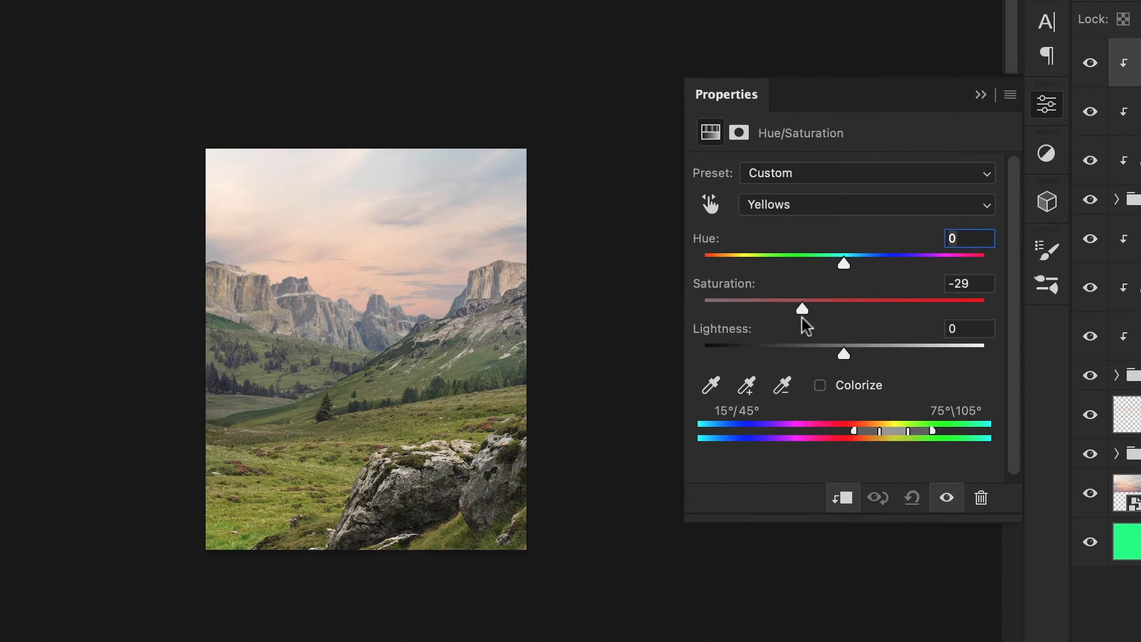
pyautogui.click(981, 96)
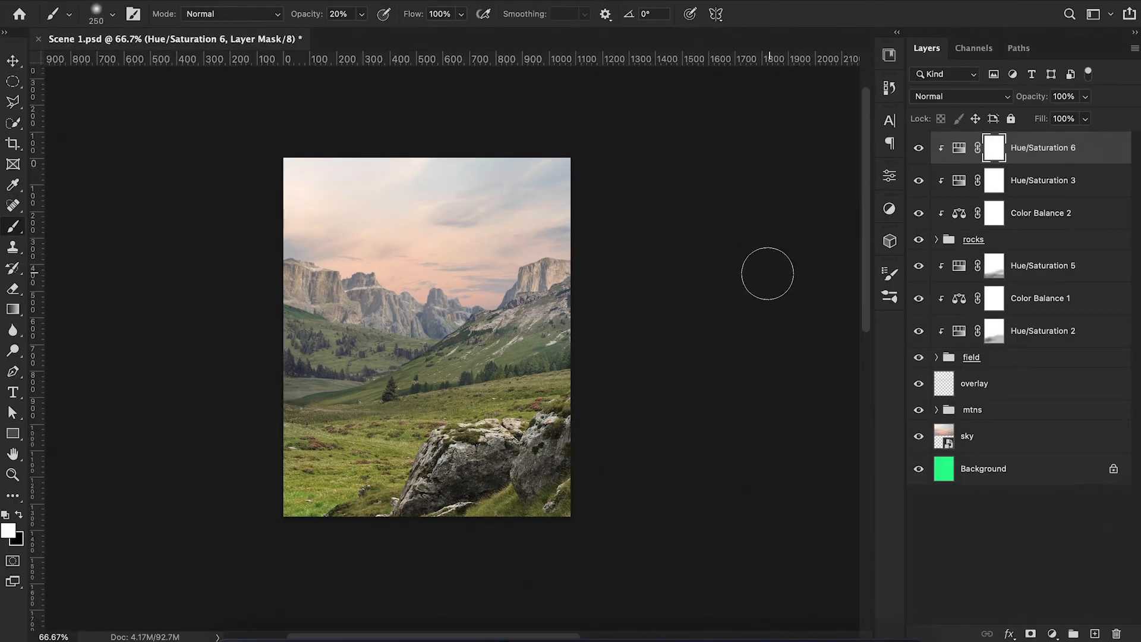
# Apply a Gaussian Blur with a 1.3 pixel radius to the front right rocks layer as a smart filter.
pyautogui.keyDown('super'); pyautogui.click(464, 463); pyautogui.keyUp('super')
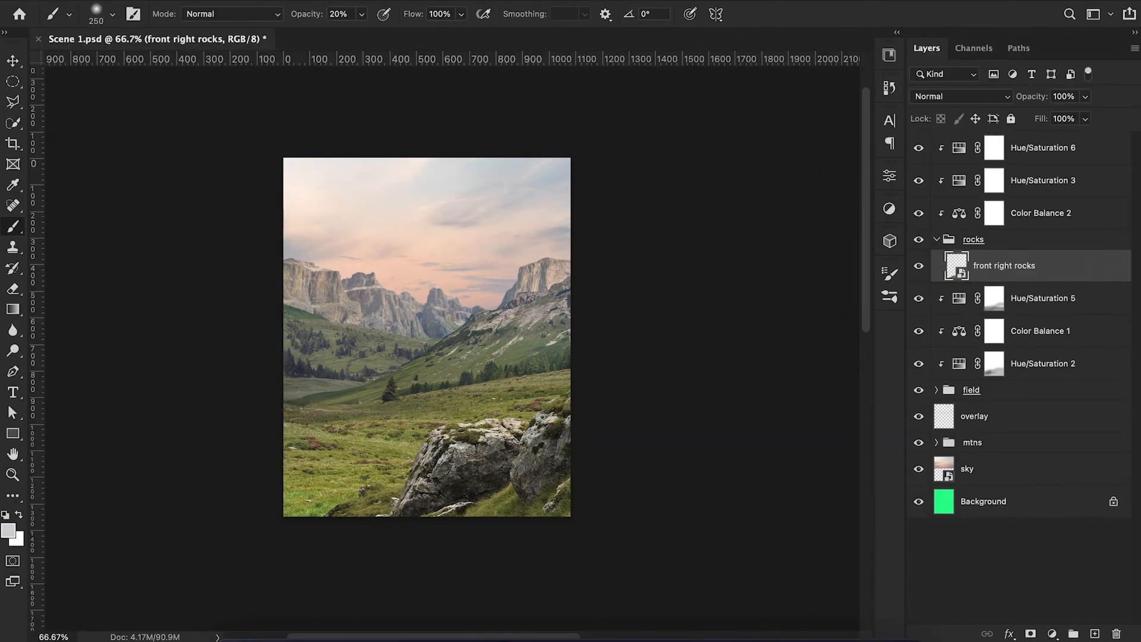
pyautogui.click(368, 1)
pyautogui.moveTo(404, 177)
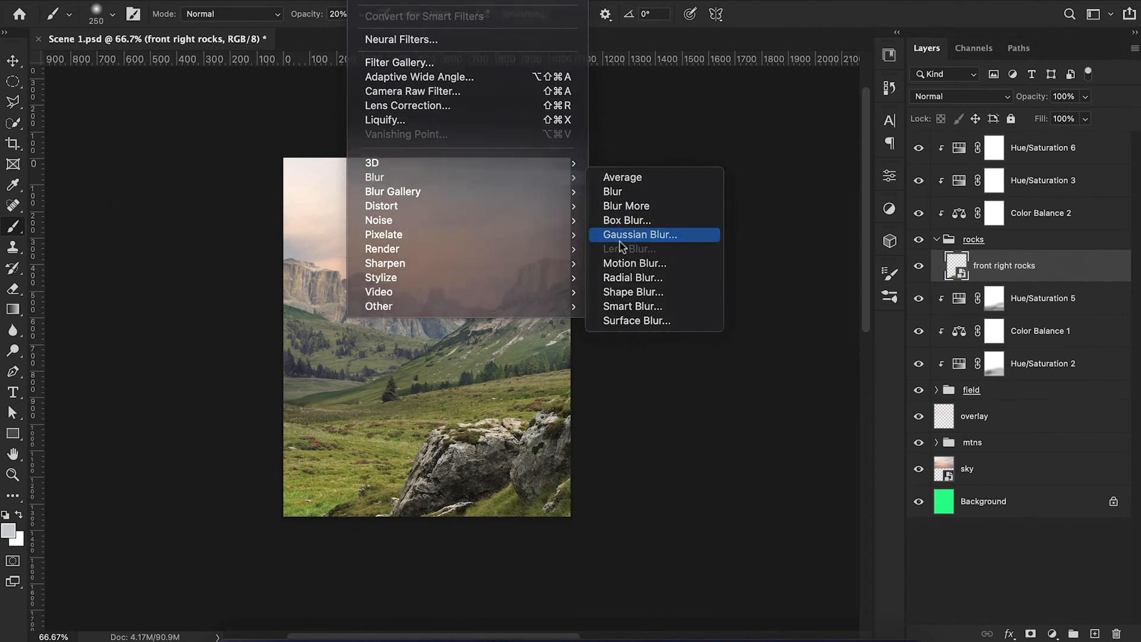
pyautogui.click(620, 239)
pyautogui.moveTo(699, 356); pyautogui.dragTo(708, 358)
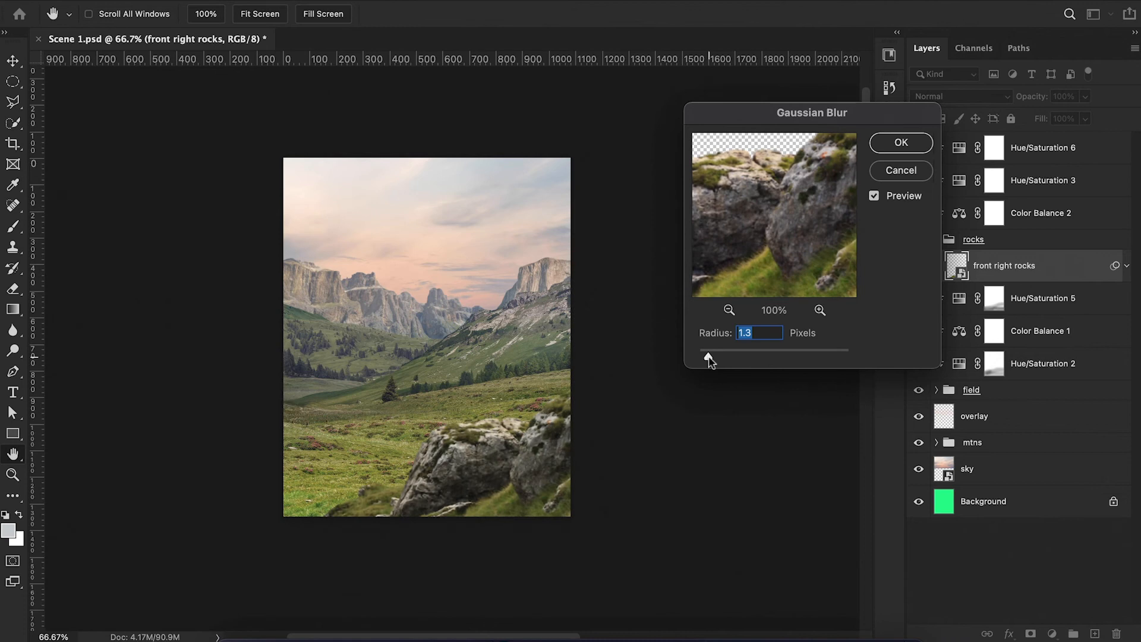
pyautogui.press('Return')
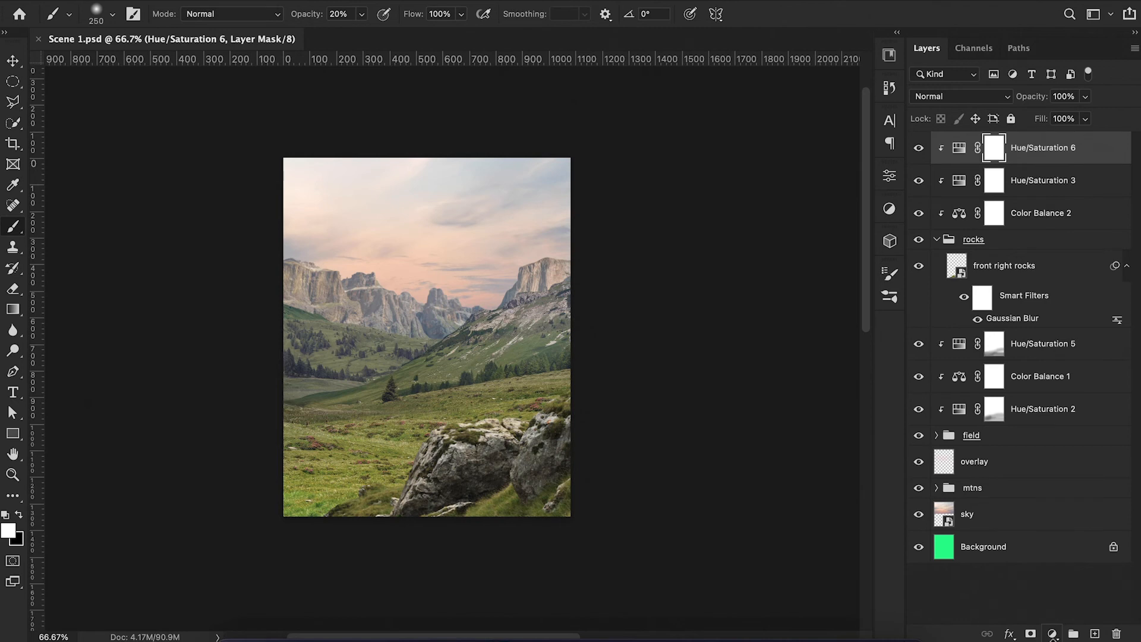
# Add a Color Lookup adjustment above all layers with the FallColors.look LUT and compare the image with and without it.
pyautogui.click(1052, 634)
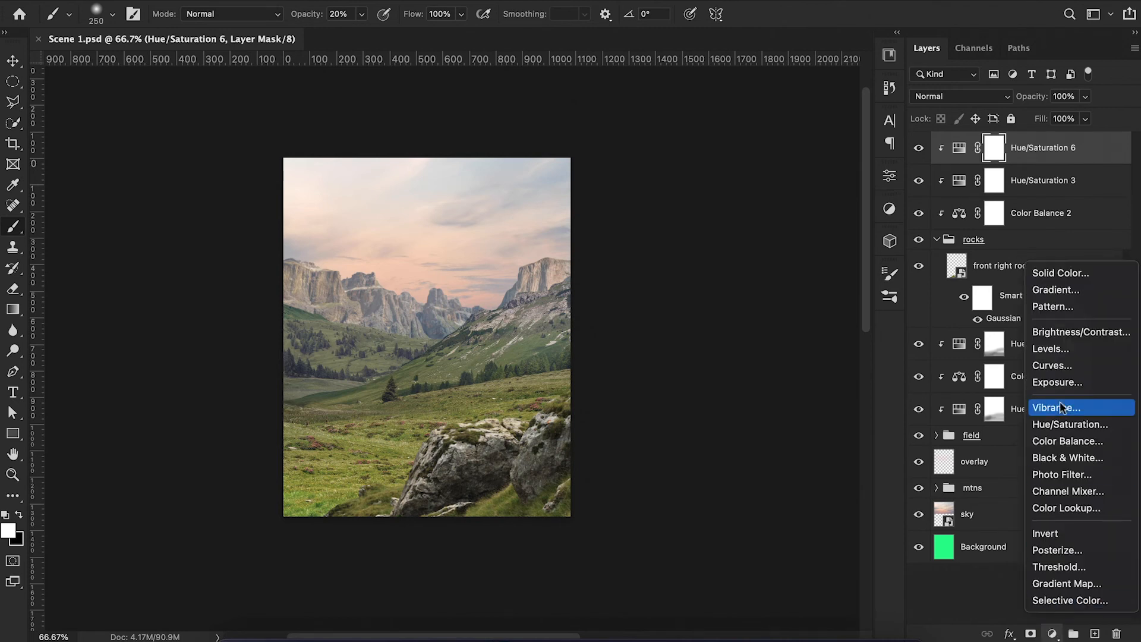
pyautogui.click(1060, 509)
pyautogui.click(752, 223)
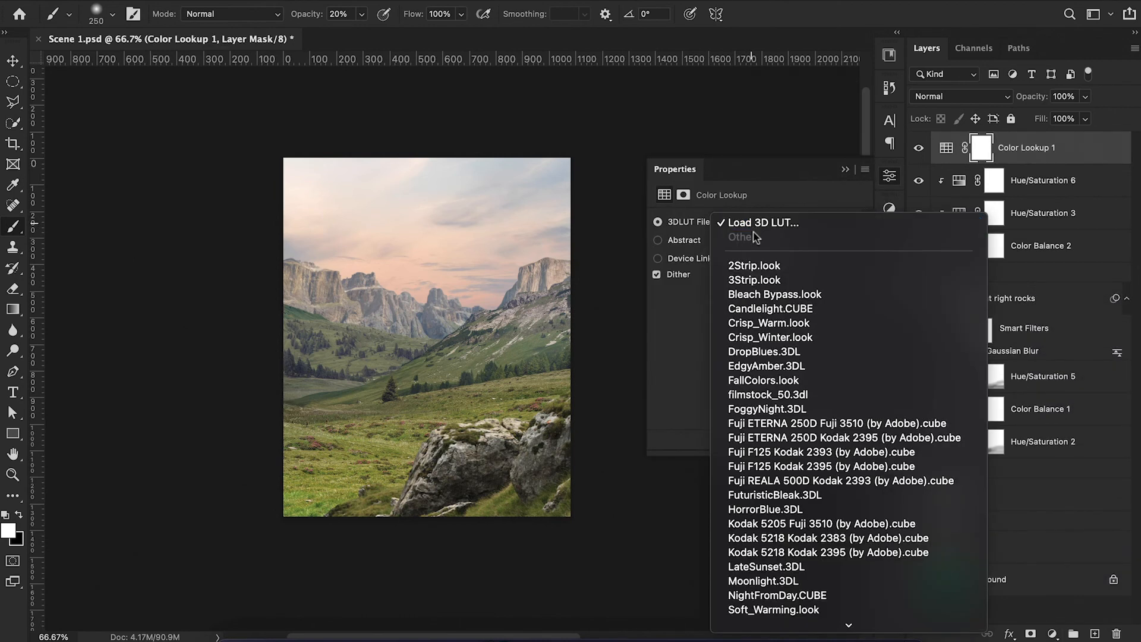
pyautogui.click(759, 249)
pyautogui.click(785, 222)
pyautogui.click(768, 250)
pyautogui.click(767, 224)
pyautogui.click(765, 238)
pyautogui.click(764, 224)
pyautogui.click(767, 236)
pyautogui.click(765, 223)
pyautogui.click(761, 240)
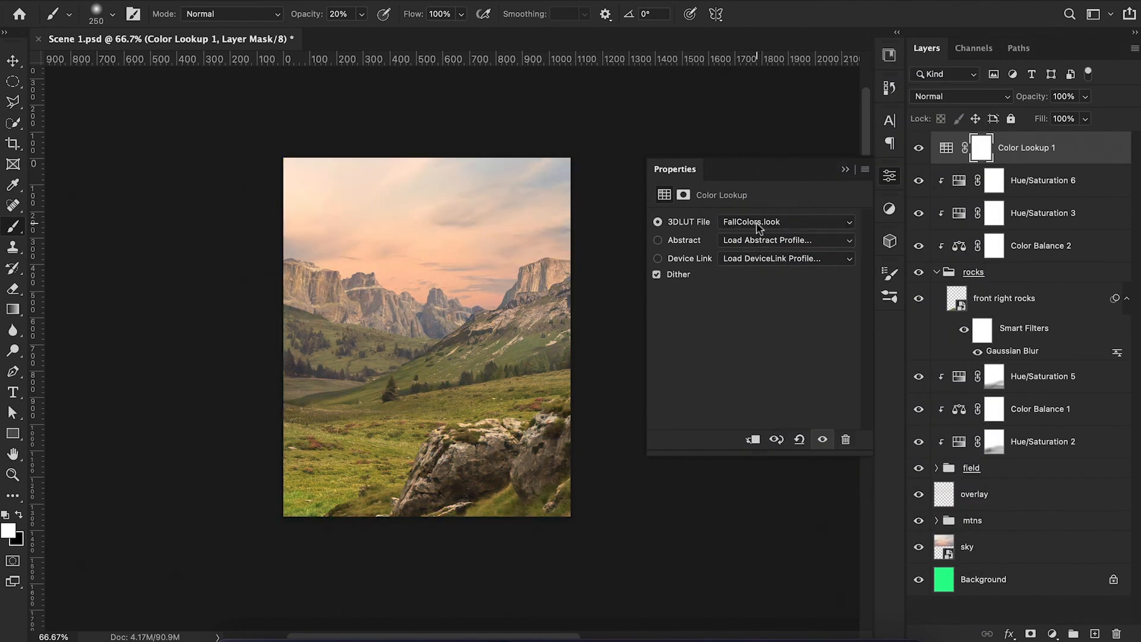
pyautogui.click(845, 170)
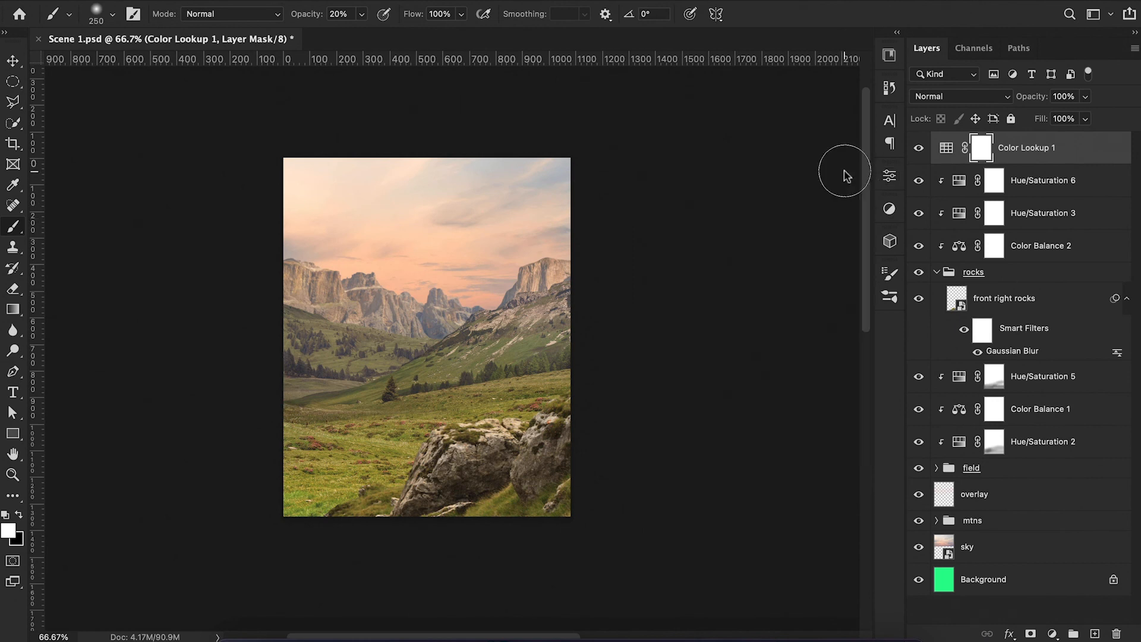
pyautogui.click(919, 148)
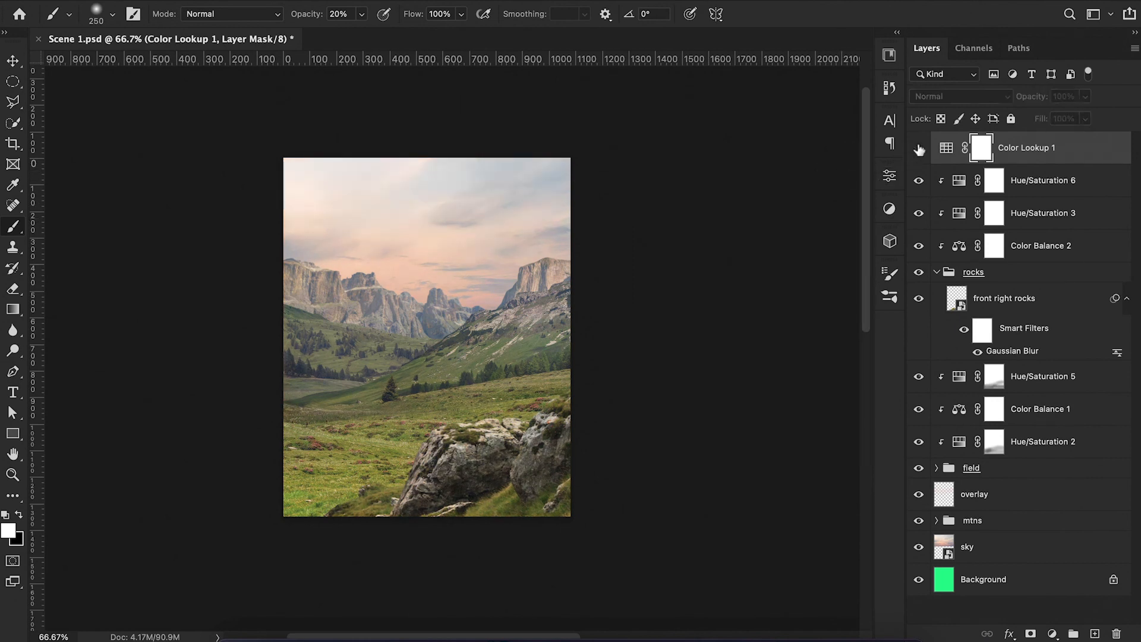
pyautogui.click(919, 148)
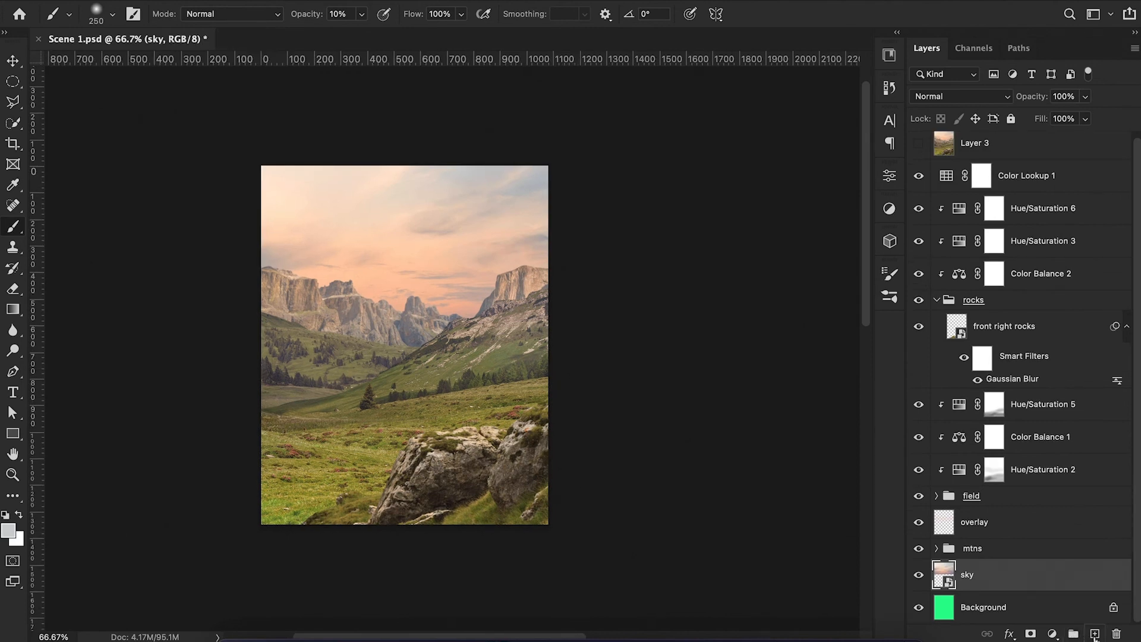
# Add a new layer directly above the sky and fill it with black.
pyautogui.click(1095, 634)
pyautogui.press('d')
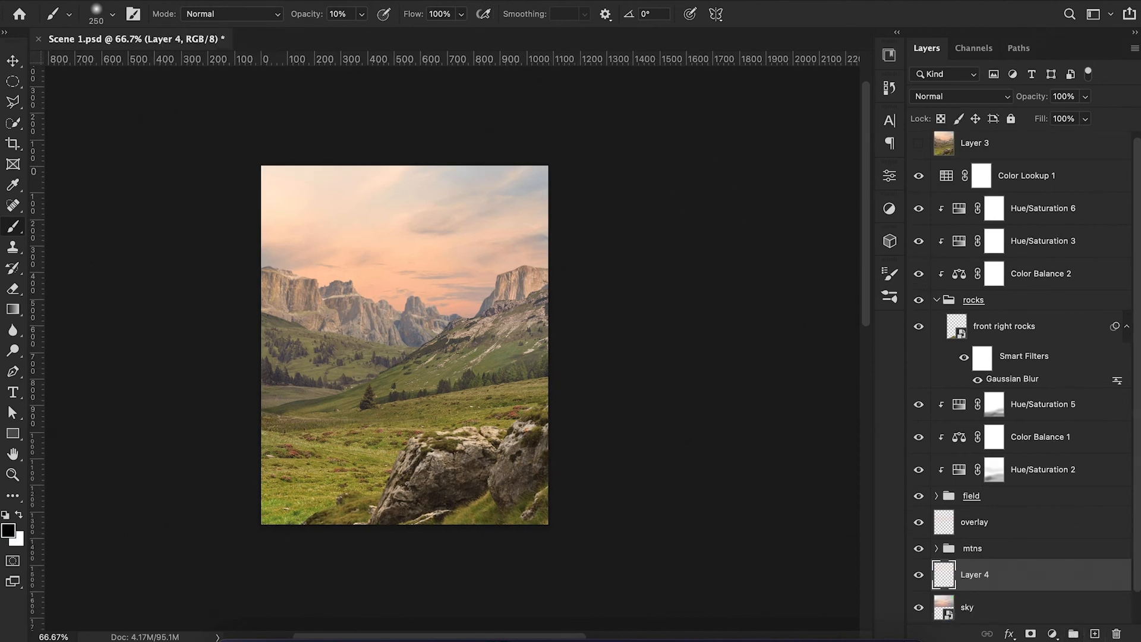
pyautogui.hotkey('alt', 'BackSpace')
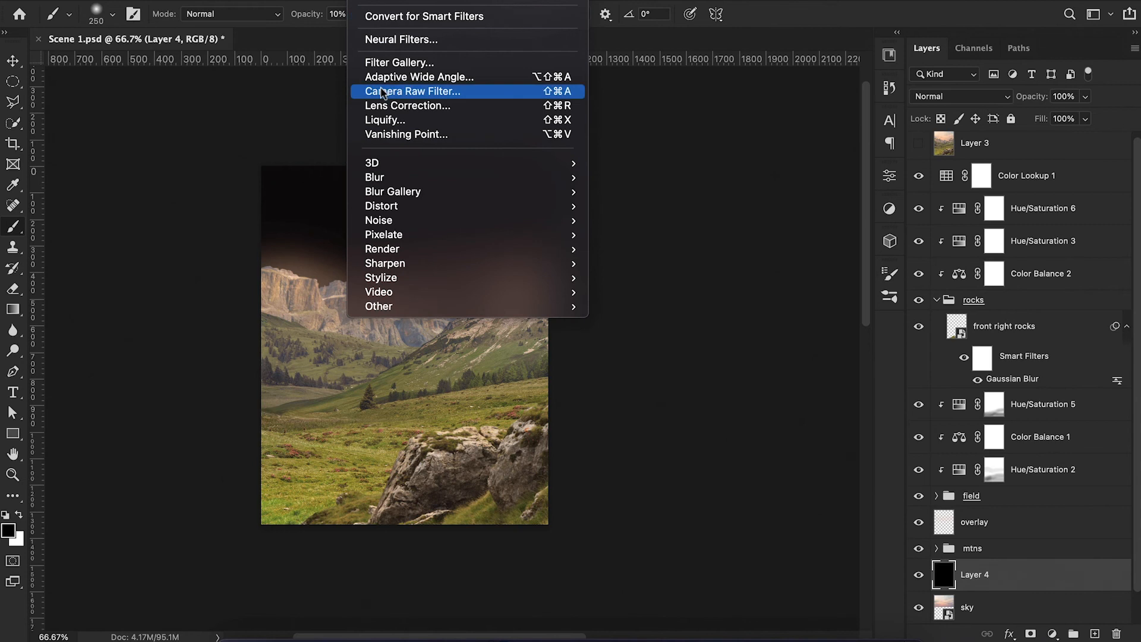
# Render a lens flare on the black layer using the 50-300mm Zoom lens at 111% brightness, centred slightly above and left of the canvas middle.
pyautogui.moveTo(386, 250)
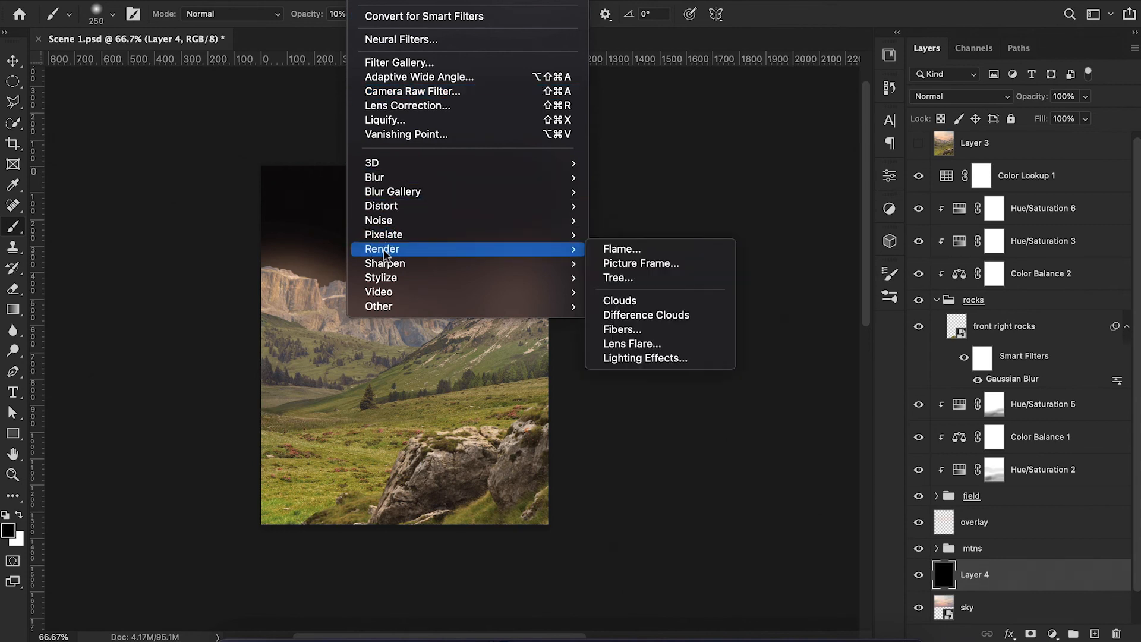
pyautogui.click(626, 345)
pyautogui.click(642, 400)
pyautogui.click(641, 412)
pyautogui.click(640, 426)
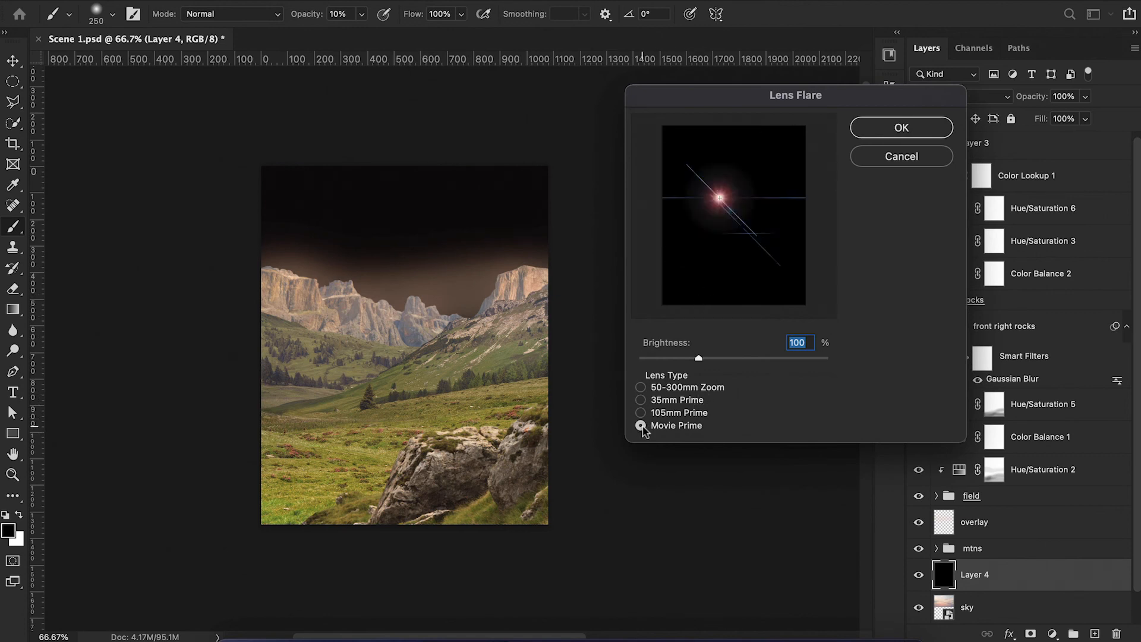
pyautogui.click(641, 387)
pyautogui.moveTo(699, 359); pyautogui.dragTo(706, 359)
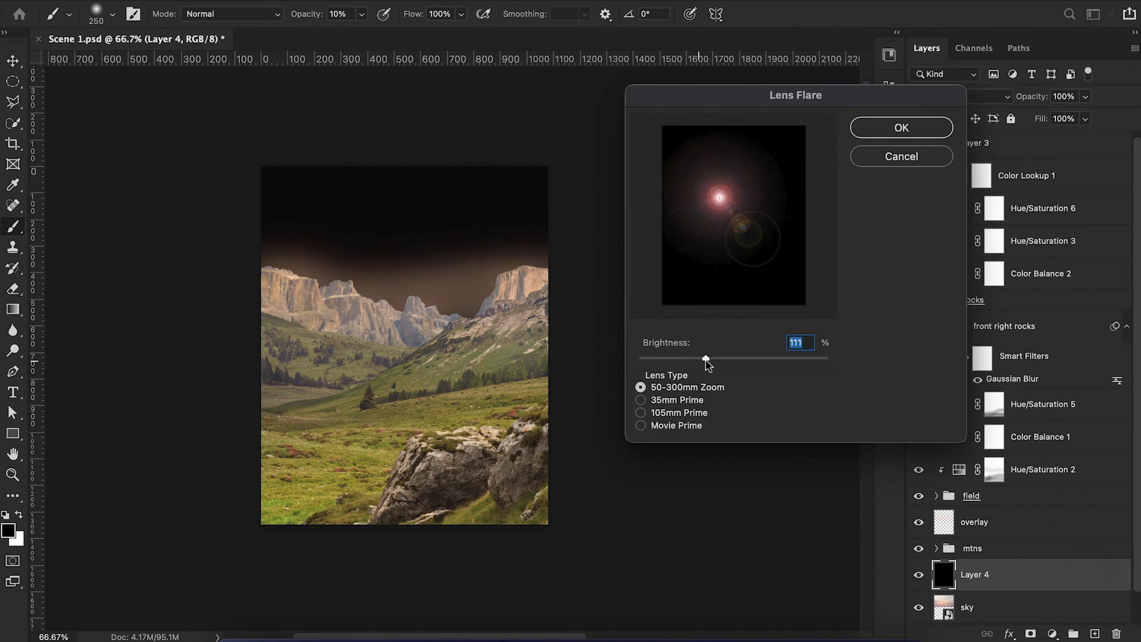
pyautogui.click(723, 205)
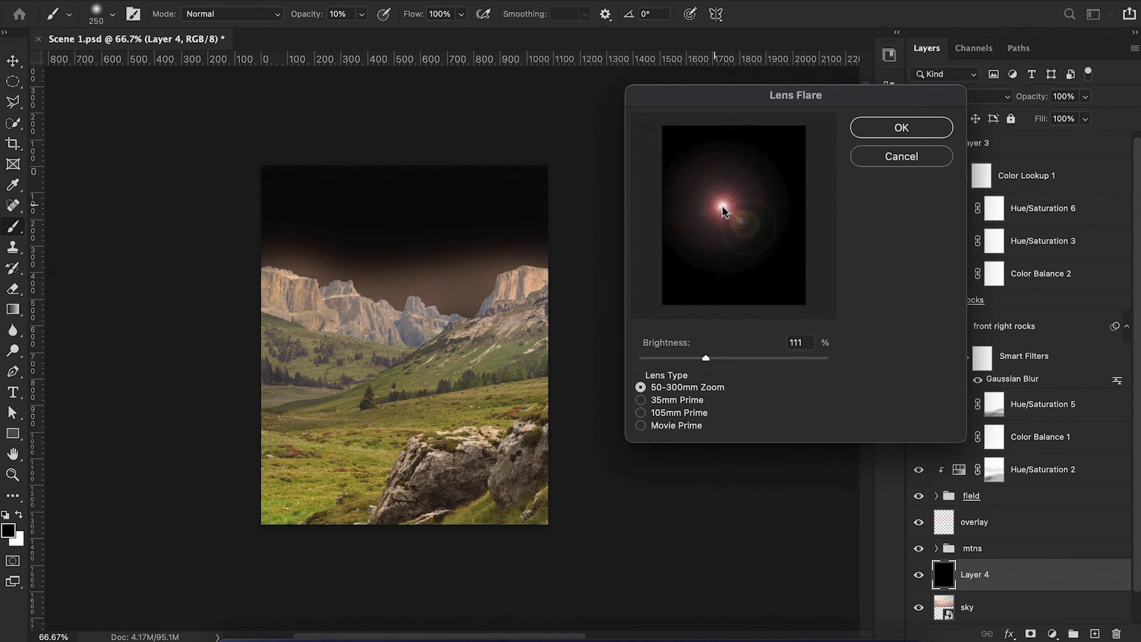
pyautogui.click(720, 203)
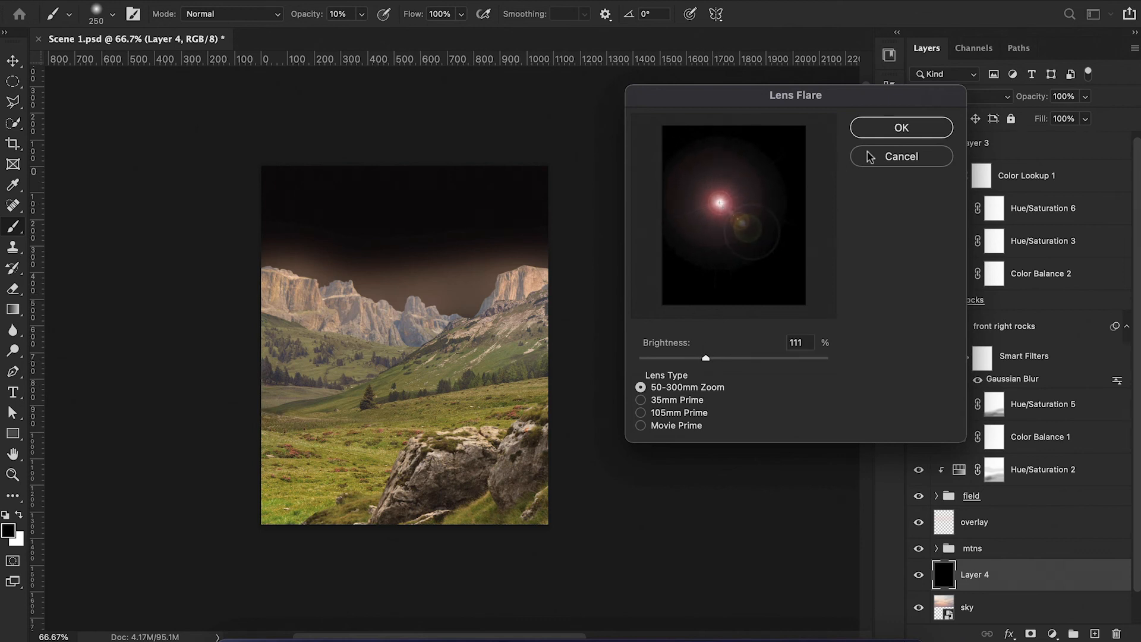
pyautogui.click(887, 138)
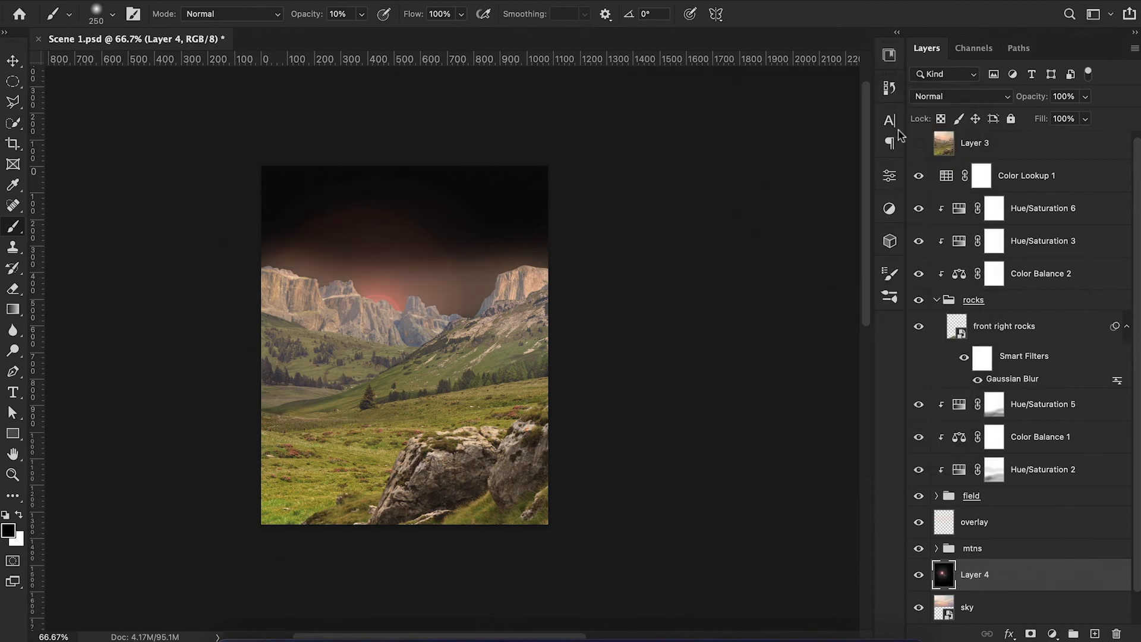
# Scale the lens flare layer down to about 74.5% over the left part of the sky and set its blend mode to Screen.
pyautogui.hotkey('ctrl', 't')
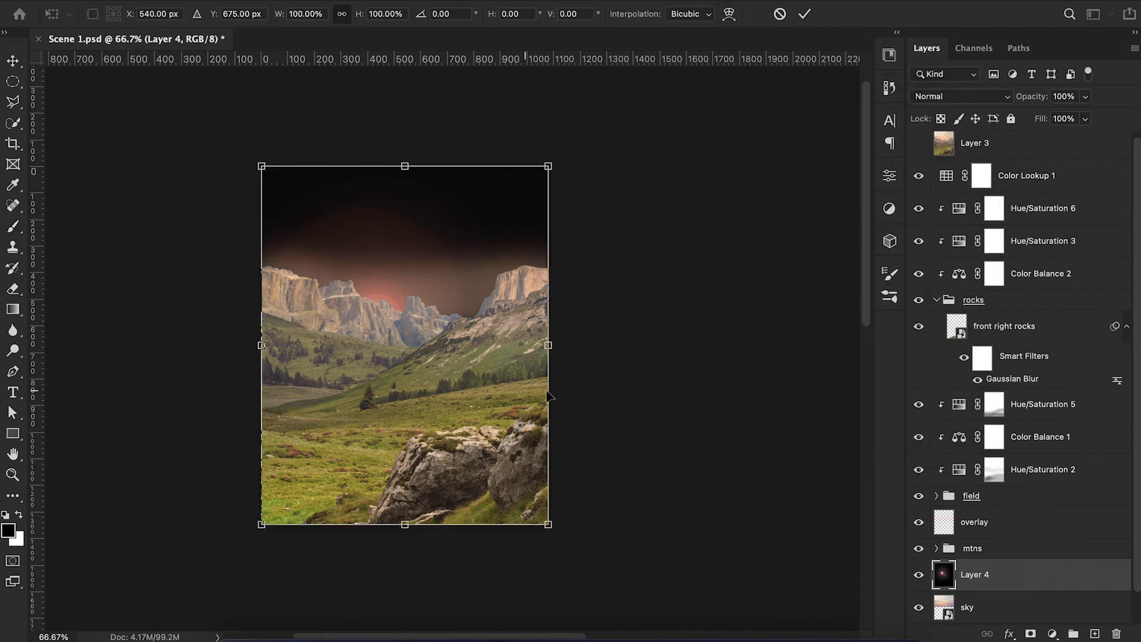
pyautogui.moveTo(548, 166)
pyautogui.mouseDown()
pyautogui.moveTo(469, 279)
pyautogui.moveTo(458, 247)
pyautogui.moveTo(410, 239)
pyautogui.mouseUp()
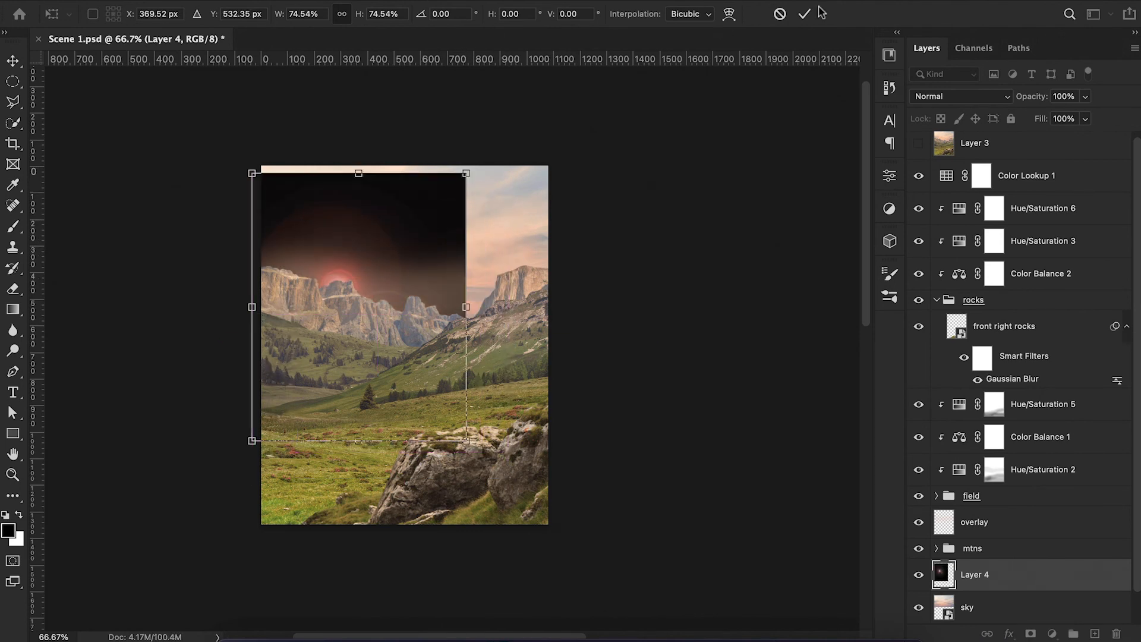
pyautogui.press('Return')
pyautogui.press('b')
pyautogui.click(919, 98)
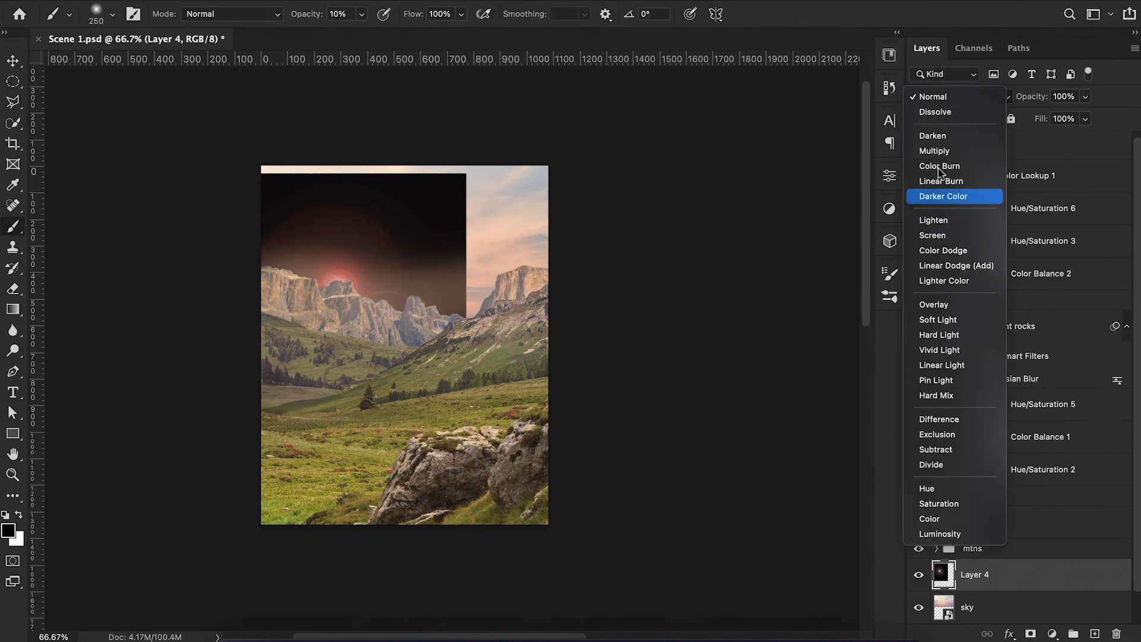
pyautogui.click(940, 238)
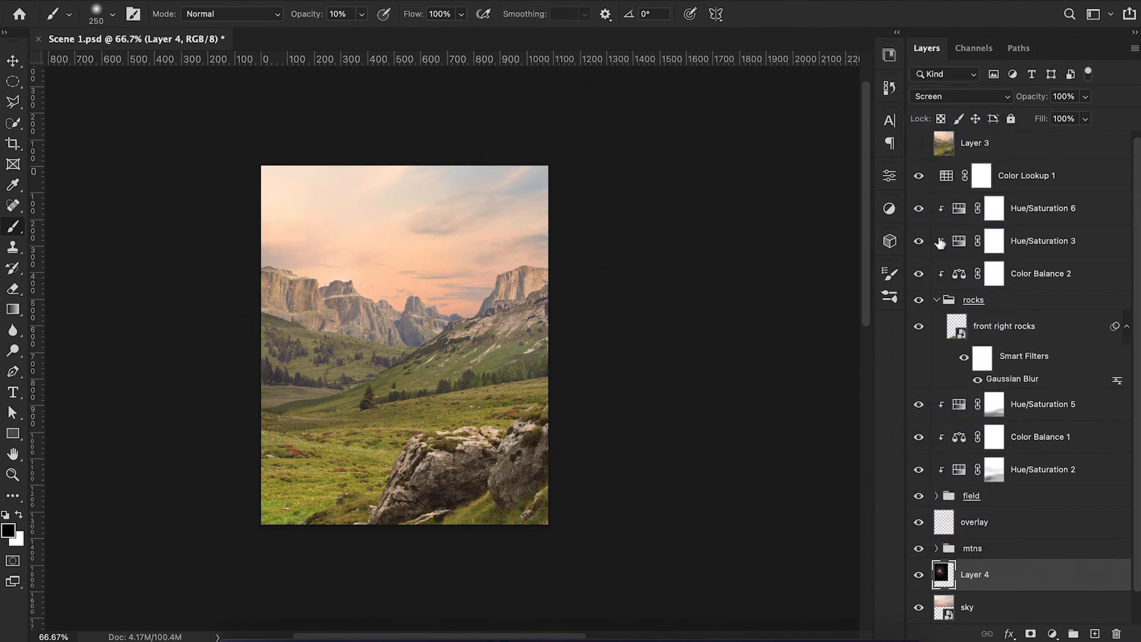
# Enlarge the flare layer to about 122%, position its glow in the sky's upper left corner, and move the layer above overlay.
pyautogui.hotkey('ctrl', 't')
pyautogui.moveTo(410, 315); pyautogui.dragTo(364, 310)
pyautogui.moveTo(449, 437); pyautogui.dragTo(494, 500)
pyautogui.moveTo(381, 339); pyautogui.dragTo(312, 219)
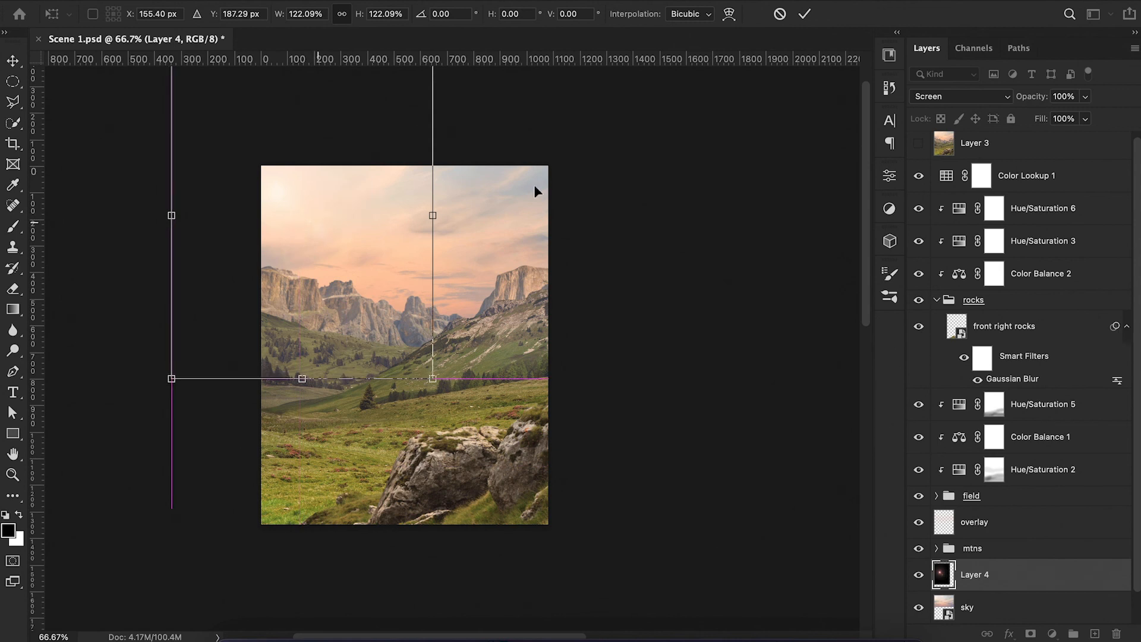
pyautogui.click(806, 18)
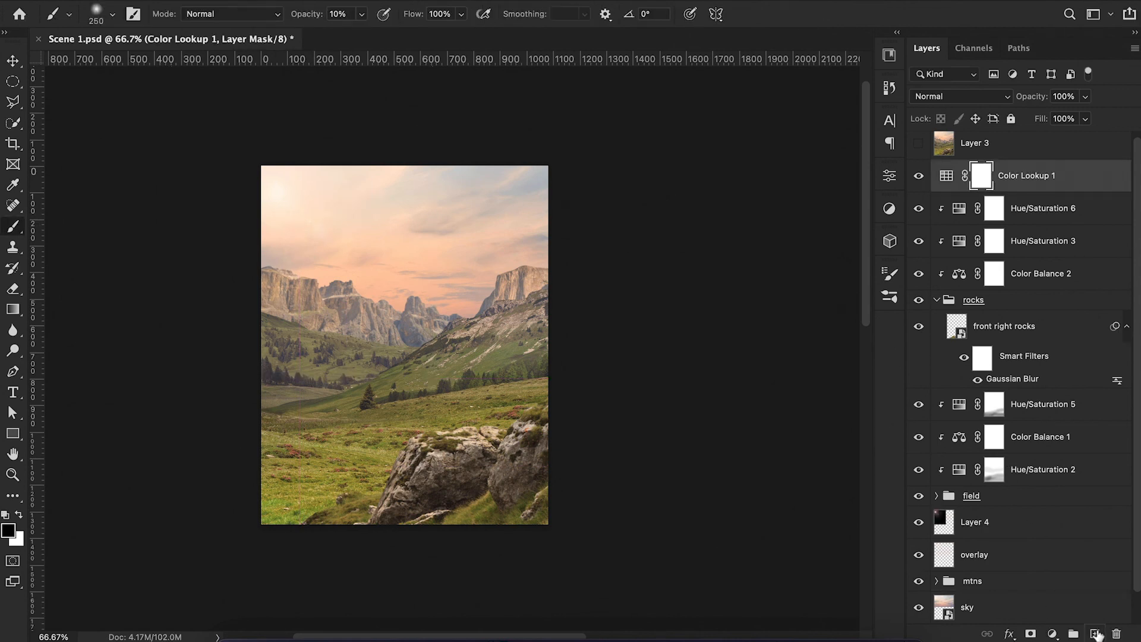
# Stamp all visible layers onto a new layer above Color Lookup 1, convert it to a smart object, and delete the hidden Layer 3.
pyautogui.click(1095, 634)
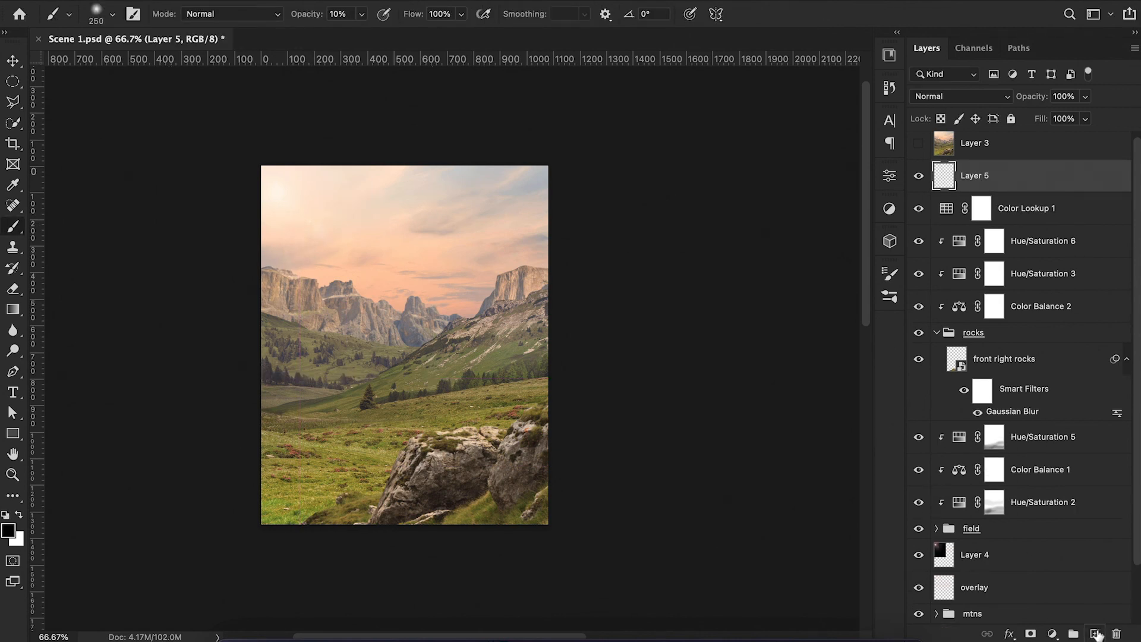
pyautogui.hotkey('ctrl', 'alt', 'shift', 'e')
pyautogui.rightClick(1040, 172)
pyautogui.click(908, 411)
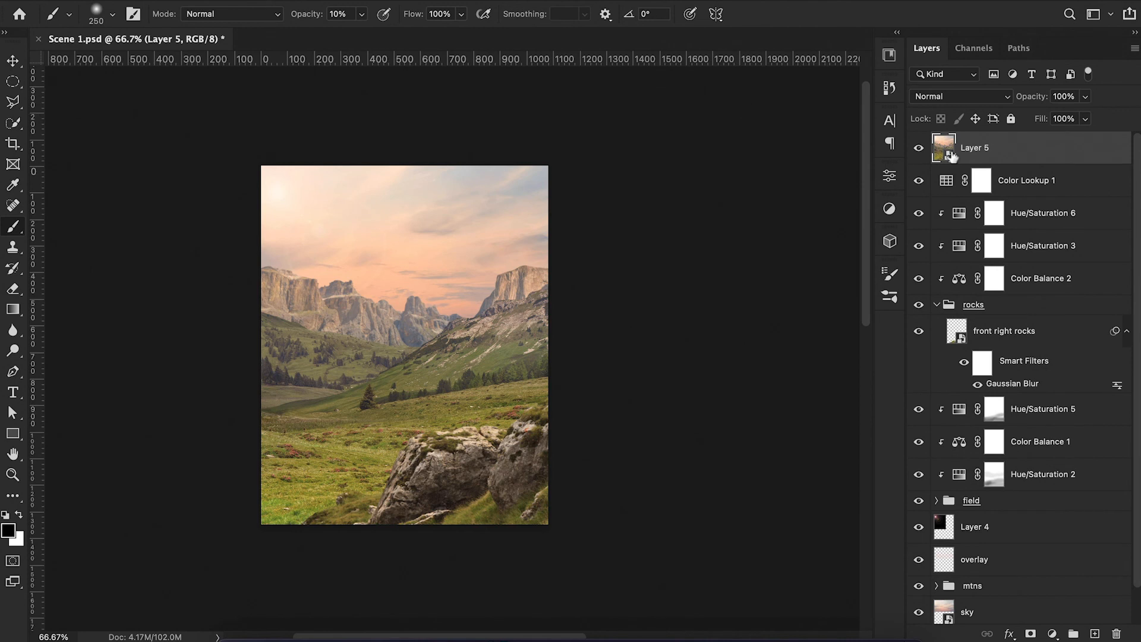
pyautogui.press('Delete')
# Group all layers from Color Lookup 1 down to sky and name the group contents.
pyautogui.keyDown('shift'); pyautogui.click(1002, 581); pyautogui.keyUp('shift')
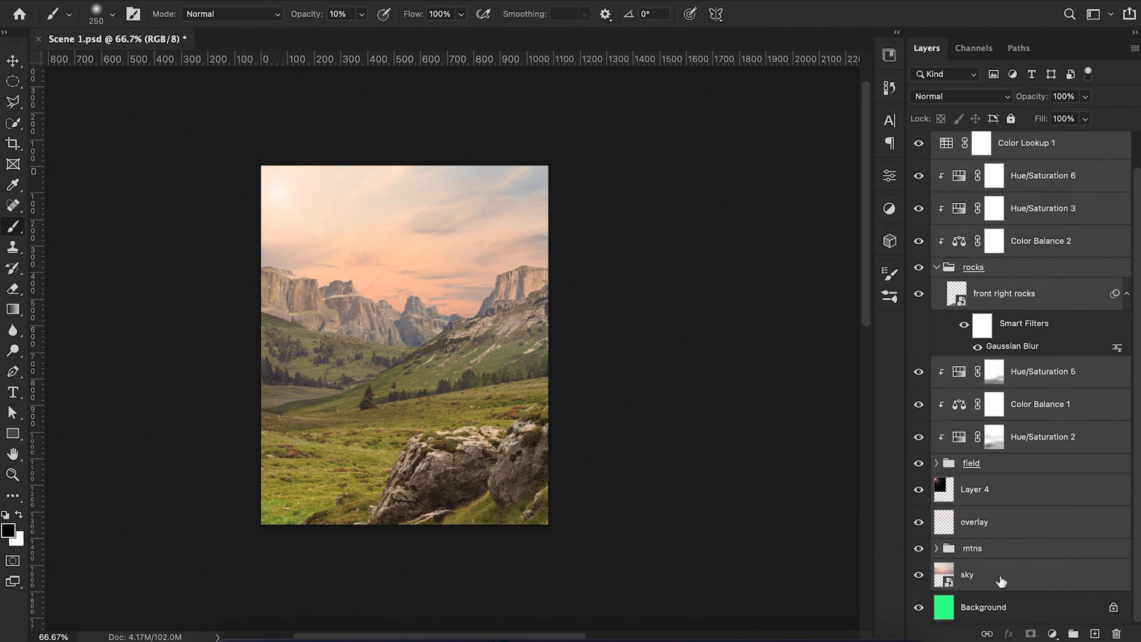
pyautogui.hotkey('ctrl', 'g')
pyautogui.doubleClick(971, 174)
pyautogui.write('contents')
pyautogui.press('Return')
# Open the Camera Raw Filter on Layer 5 and raise the Color Mixer saturation of the reds, oranges and magentas.
pyautogui.click(381, 1)
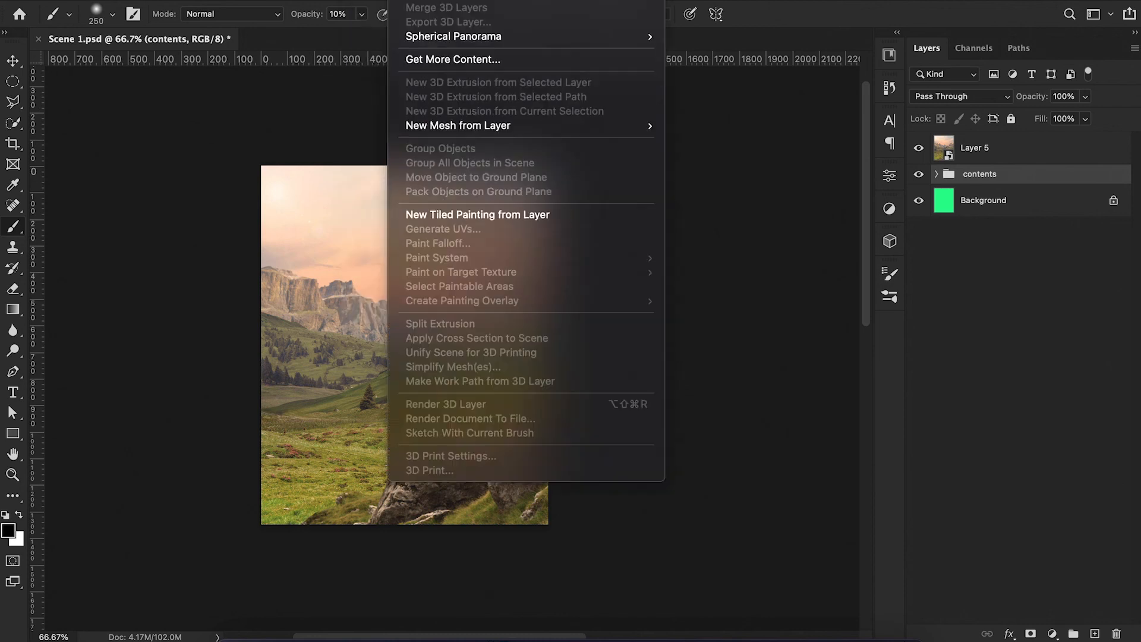
pyautogui.click(1022, 158)
pyautogui.click(1022, 160)
pyautogui.click(369, 1)
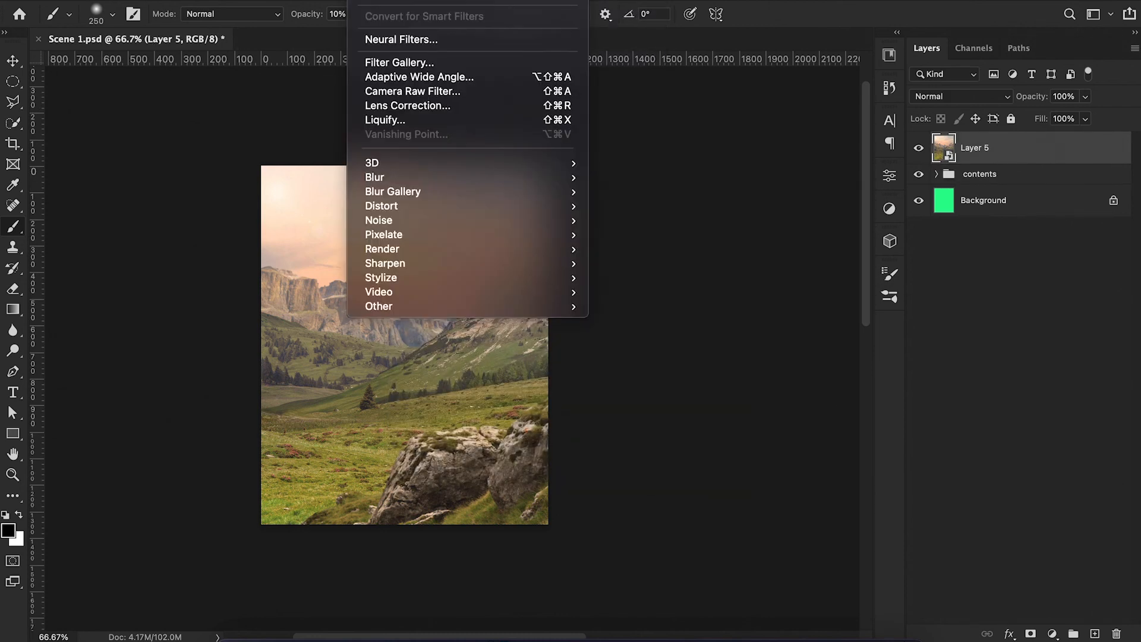
pyautogui.click(388, 91)
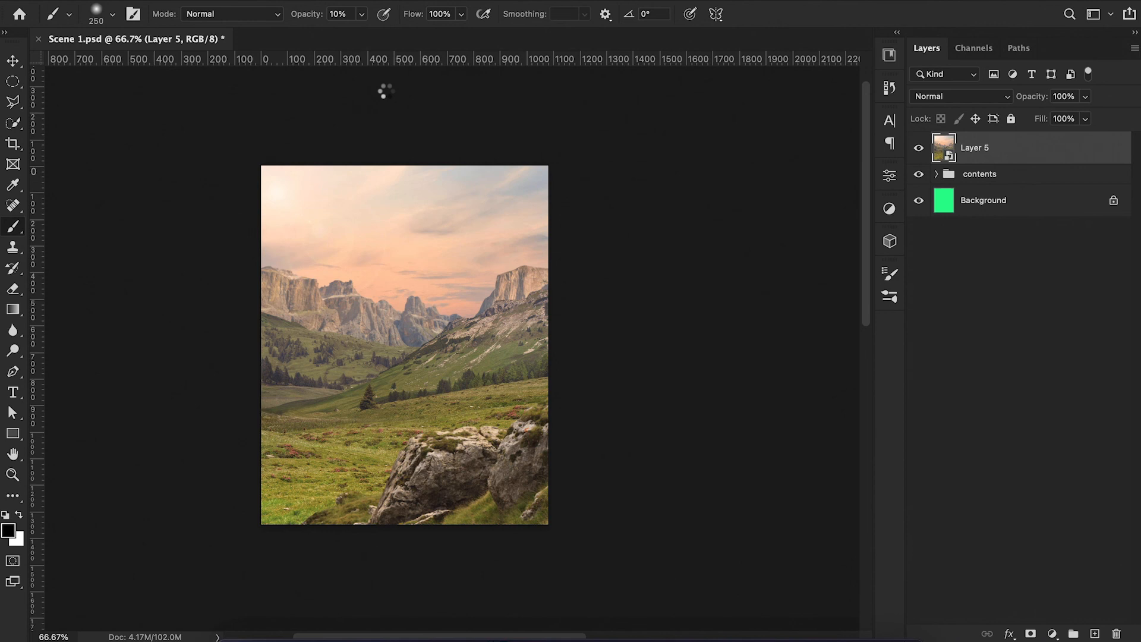
pyautogui.click(844, 372)
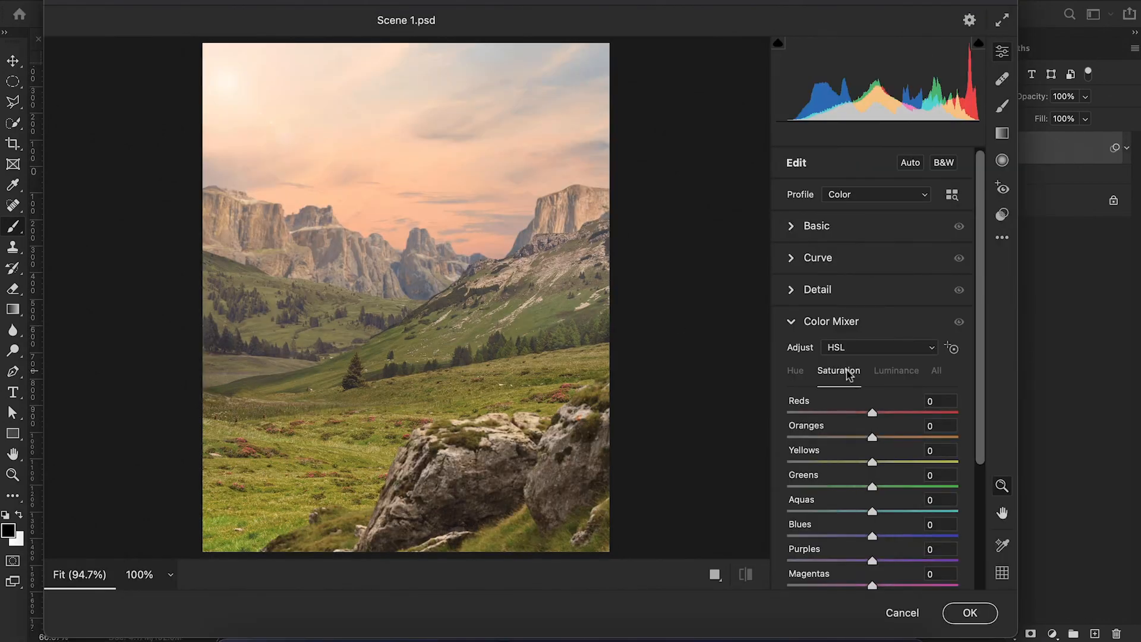
pyautogui.moveTo(873, 416); pyautogui.dragTo(874, 416)
pyautogui.moveTo(872, 585); pyautogui.dragTo(894, 585)
pyautogui.moveTo(873, 438)
pyautogui.mouseDown()
pyautogui.moveTo(887, 441)
pyautogui.moveTo(870, 439)
pyautogui.moveTo(890, 467)
pyautogui.moveTo(879, 433)
pyautogui.moveTo(892, 433)
pyautogui.mouseUp()
# Set Tint +14, Contrast -23, Highlights +15, Texture +5 and Dehaze +19, apply the filter, and compare the image with and without Layer 5.
pyautogui.hotkey('ctrl', '-')
pyautogui.scroll(-1, 891, 353)
pyautogui.click(826, 208)
pyautogui.moveTo(872, 229); pyautogui.dragTo(884, 254)
pyautogui.moveTo(872, 320)
pyautogui.mouseDown()
pyautogui.moveTo(852, 331)
pyautogui.moveTo(885, 311)
pyautogui.mouseUp()
pyautogui.scroll(-1, 852, 334)
pyautogui.moveTo(872, 425); pyautogui.dragTo(888, 428)
pyautogui.scroll(-2, 878, 432)
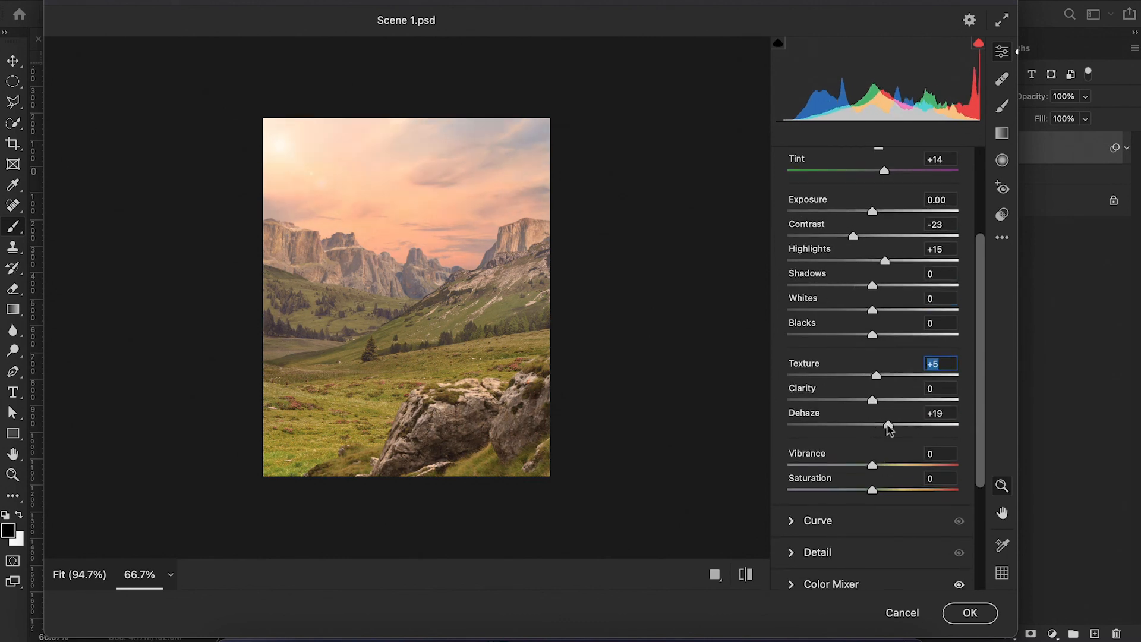
pyautogui.press('Return')
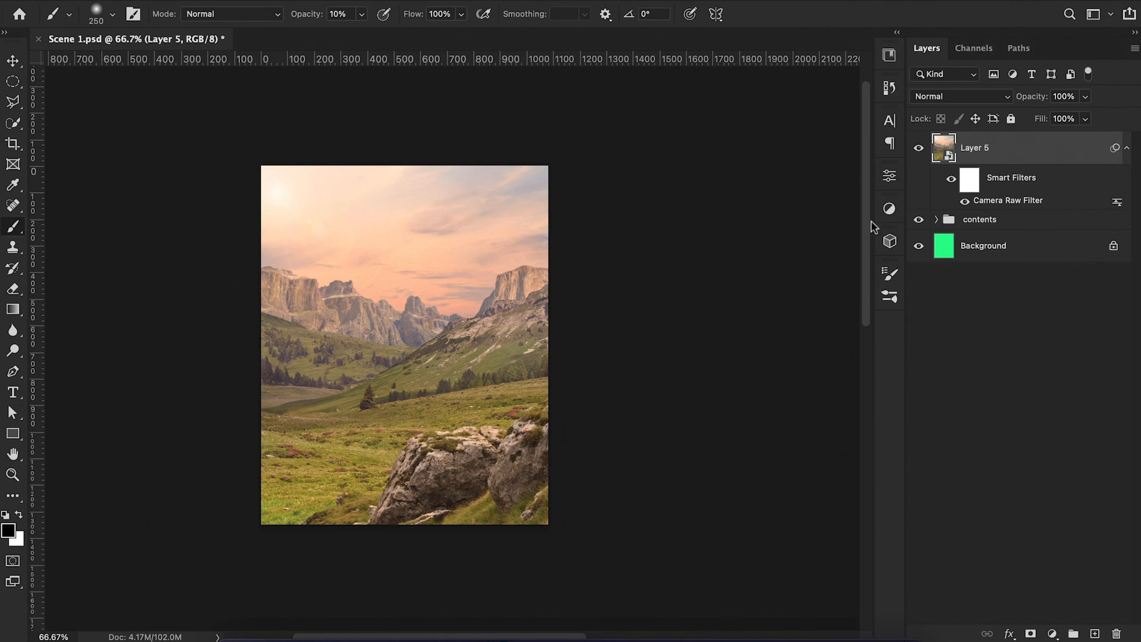
pyautogui.click(920, 148)
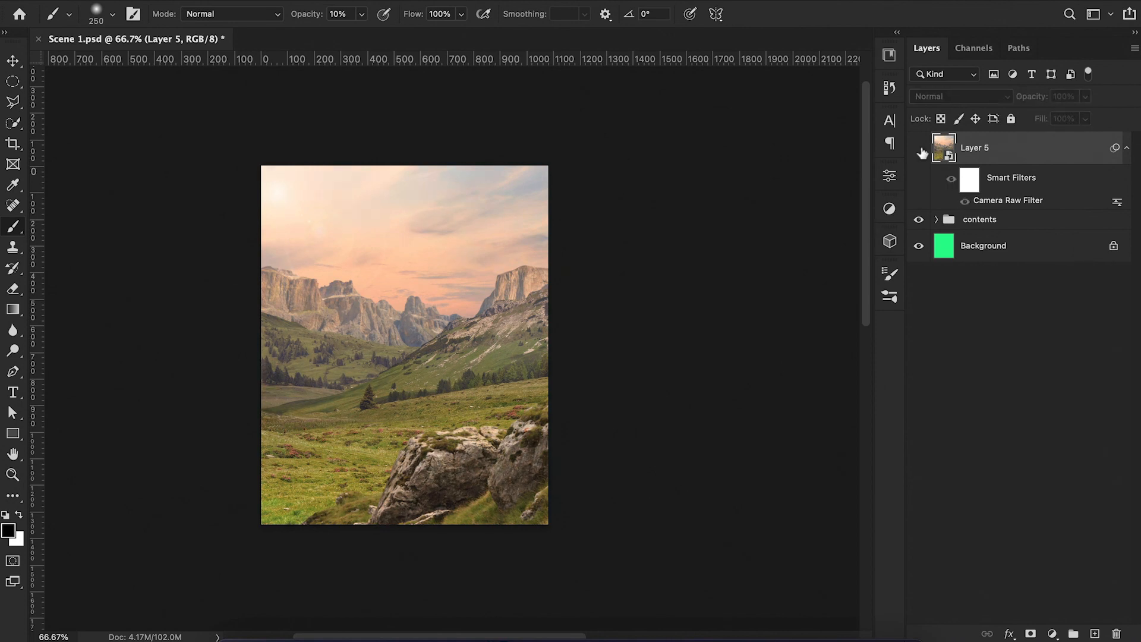
pyautogui.click(919, 150)
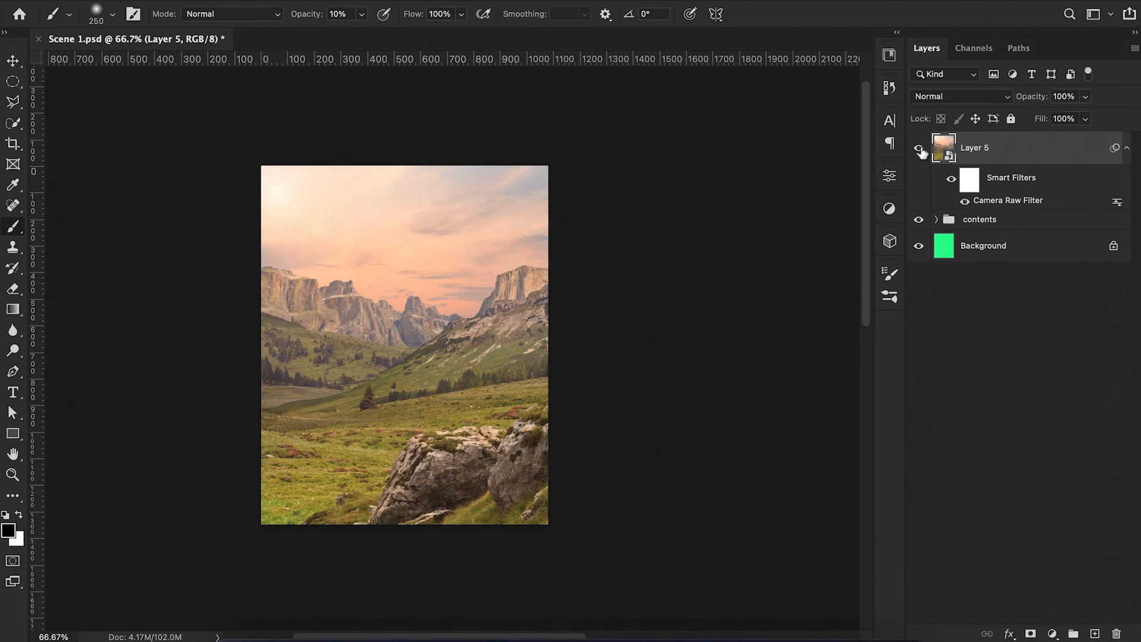